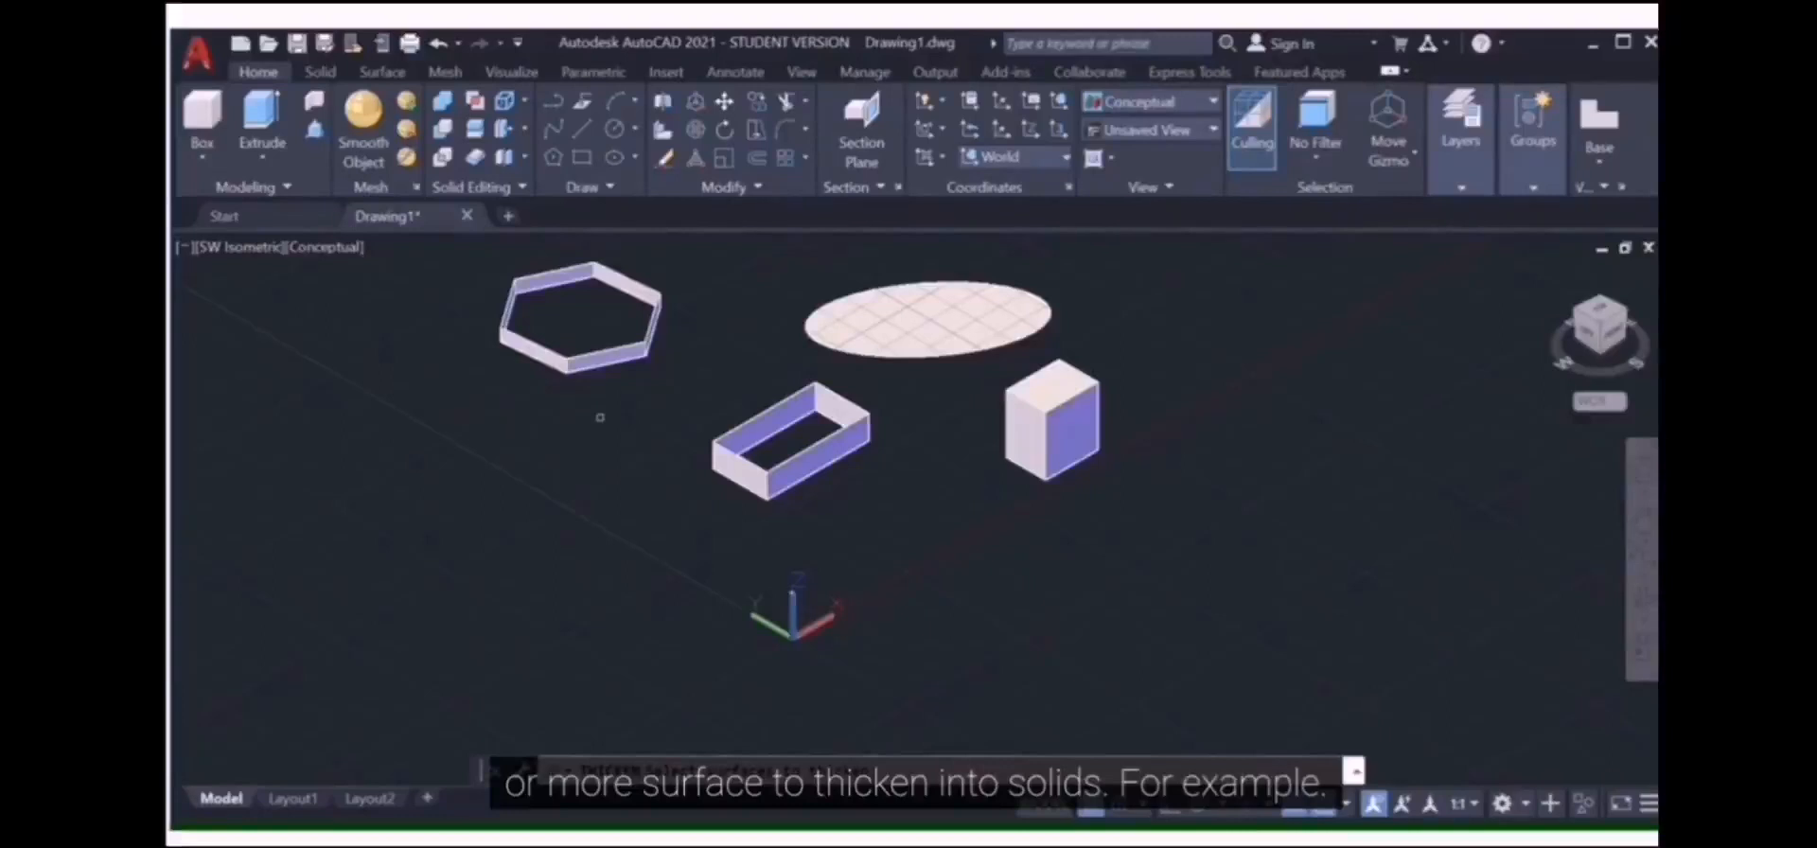
Step: Thicken the hexagon surface into a solid 20 units thick
left_click(752, 443)
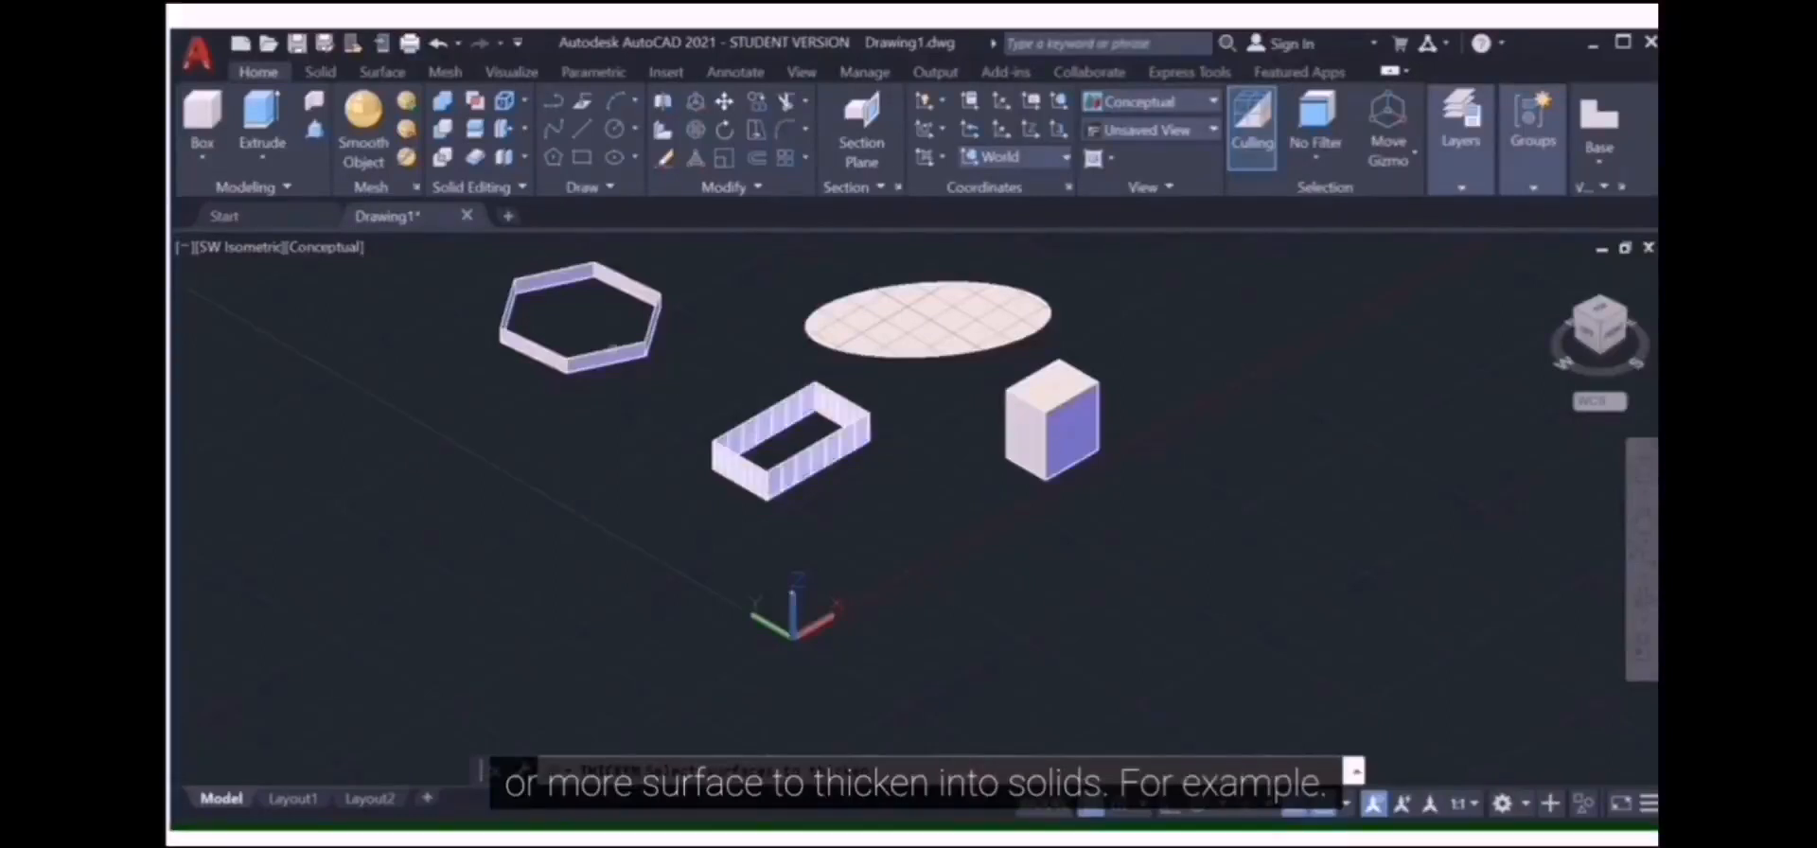
key("Return")
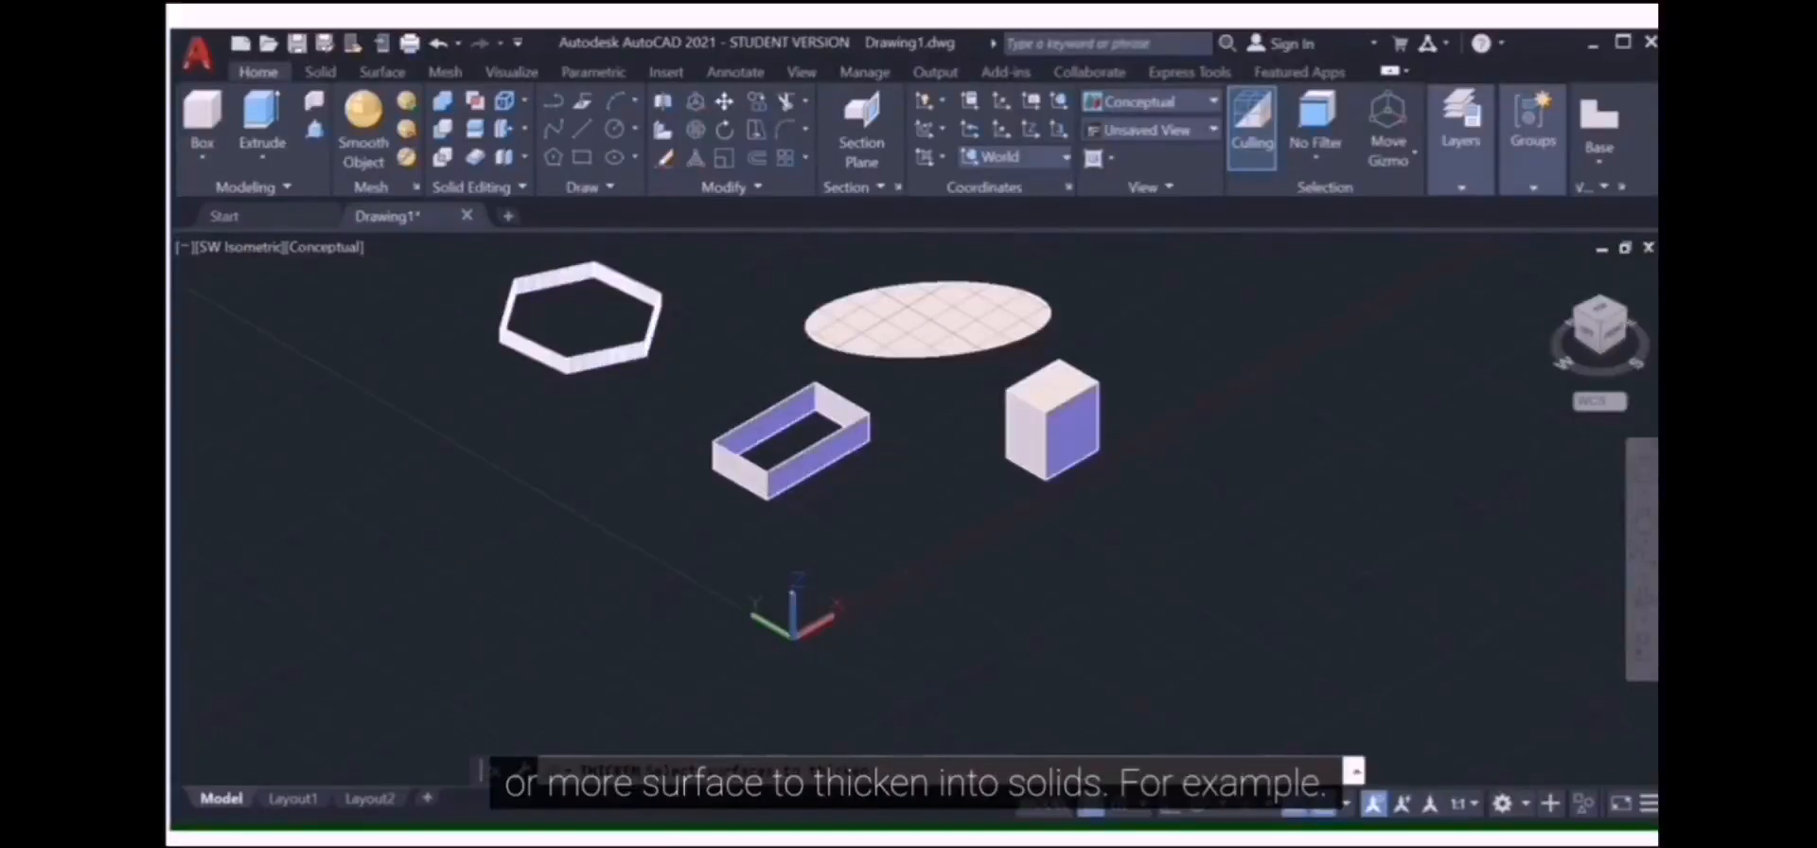
left_click(616, 356)
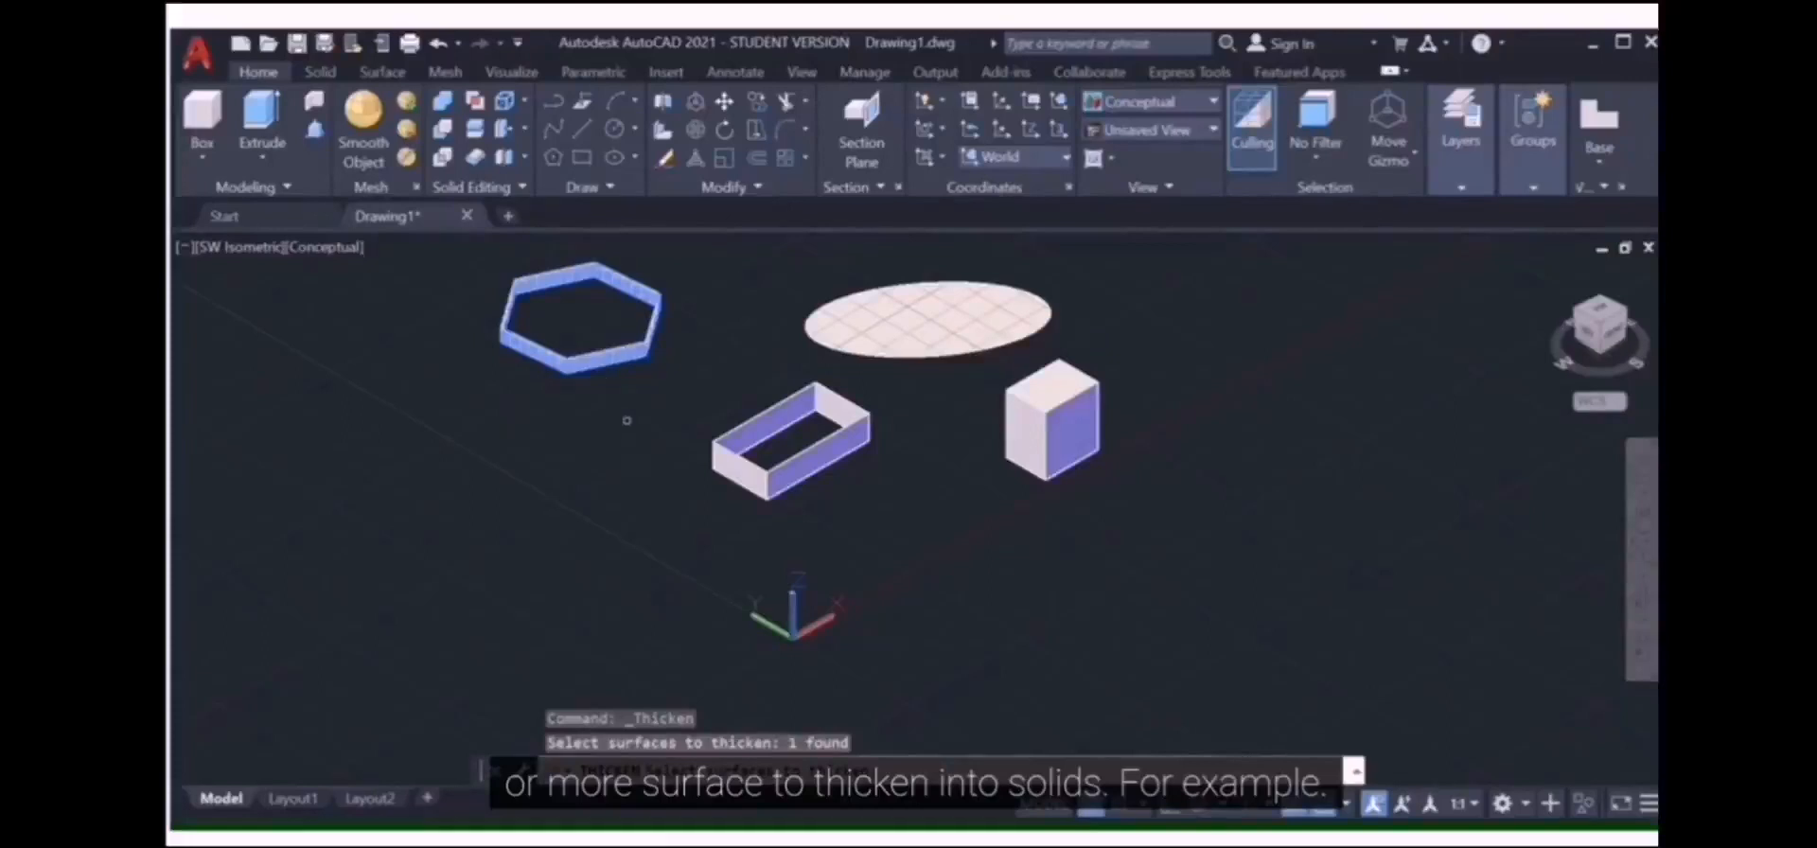
key("Return")
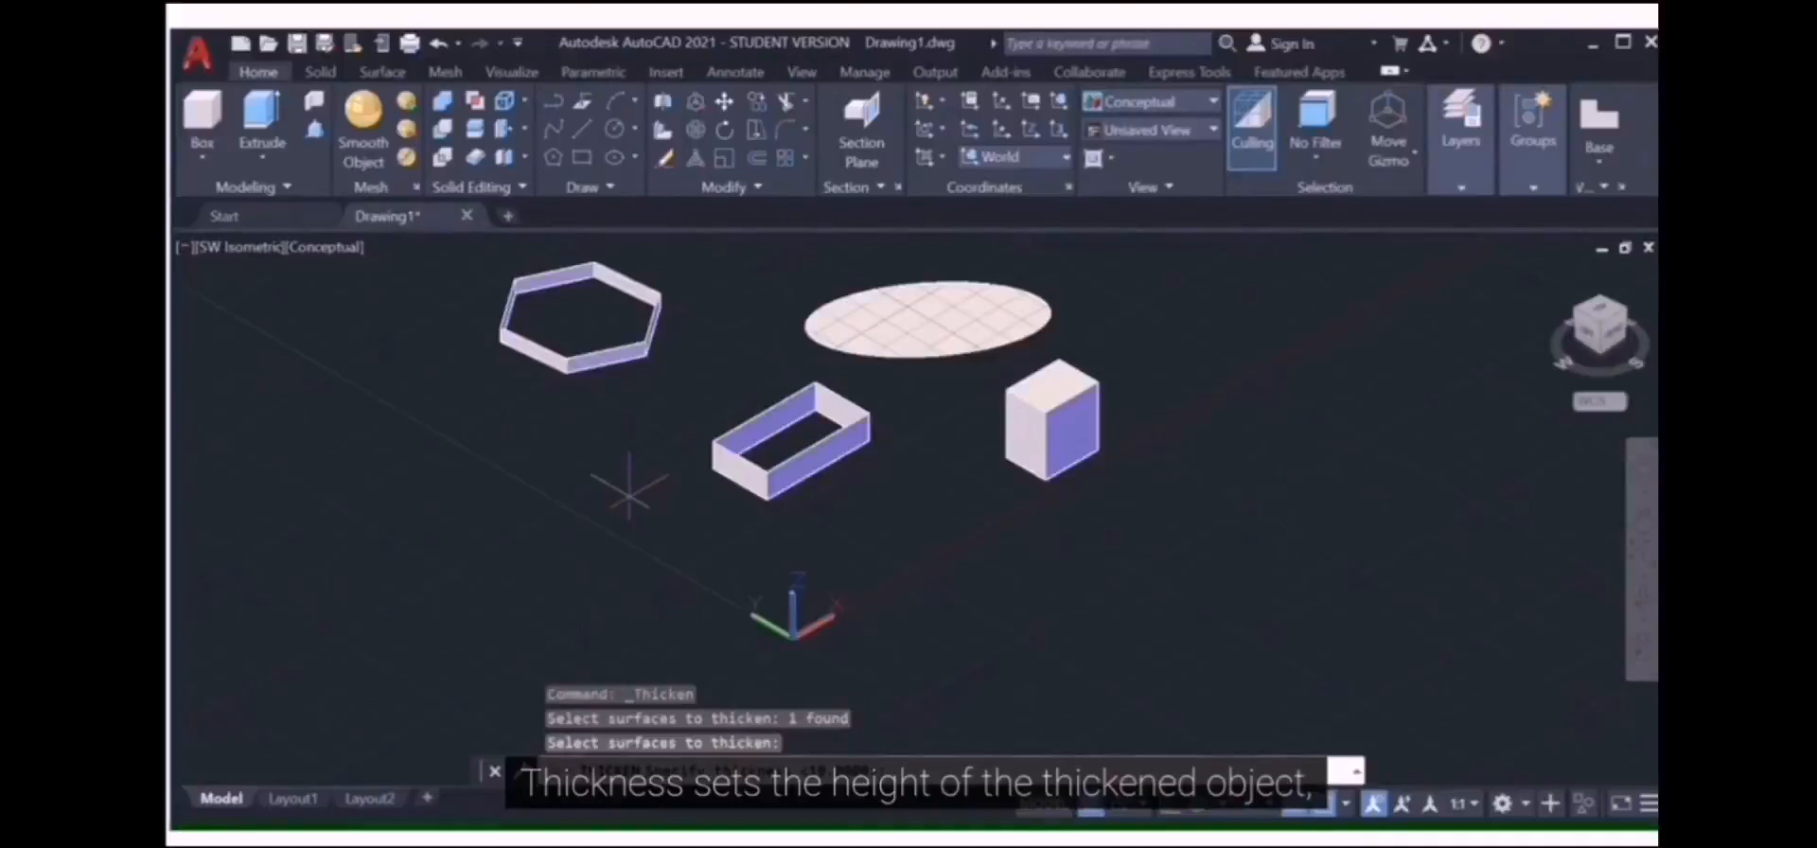
type("2")
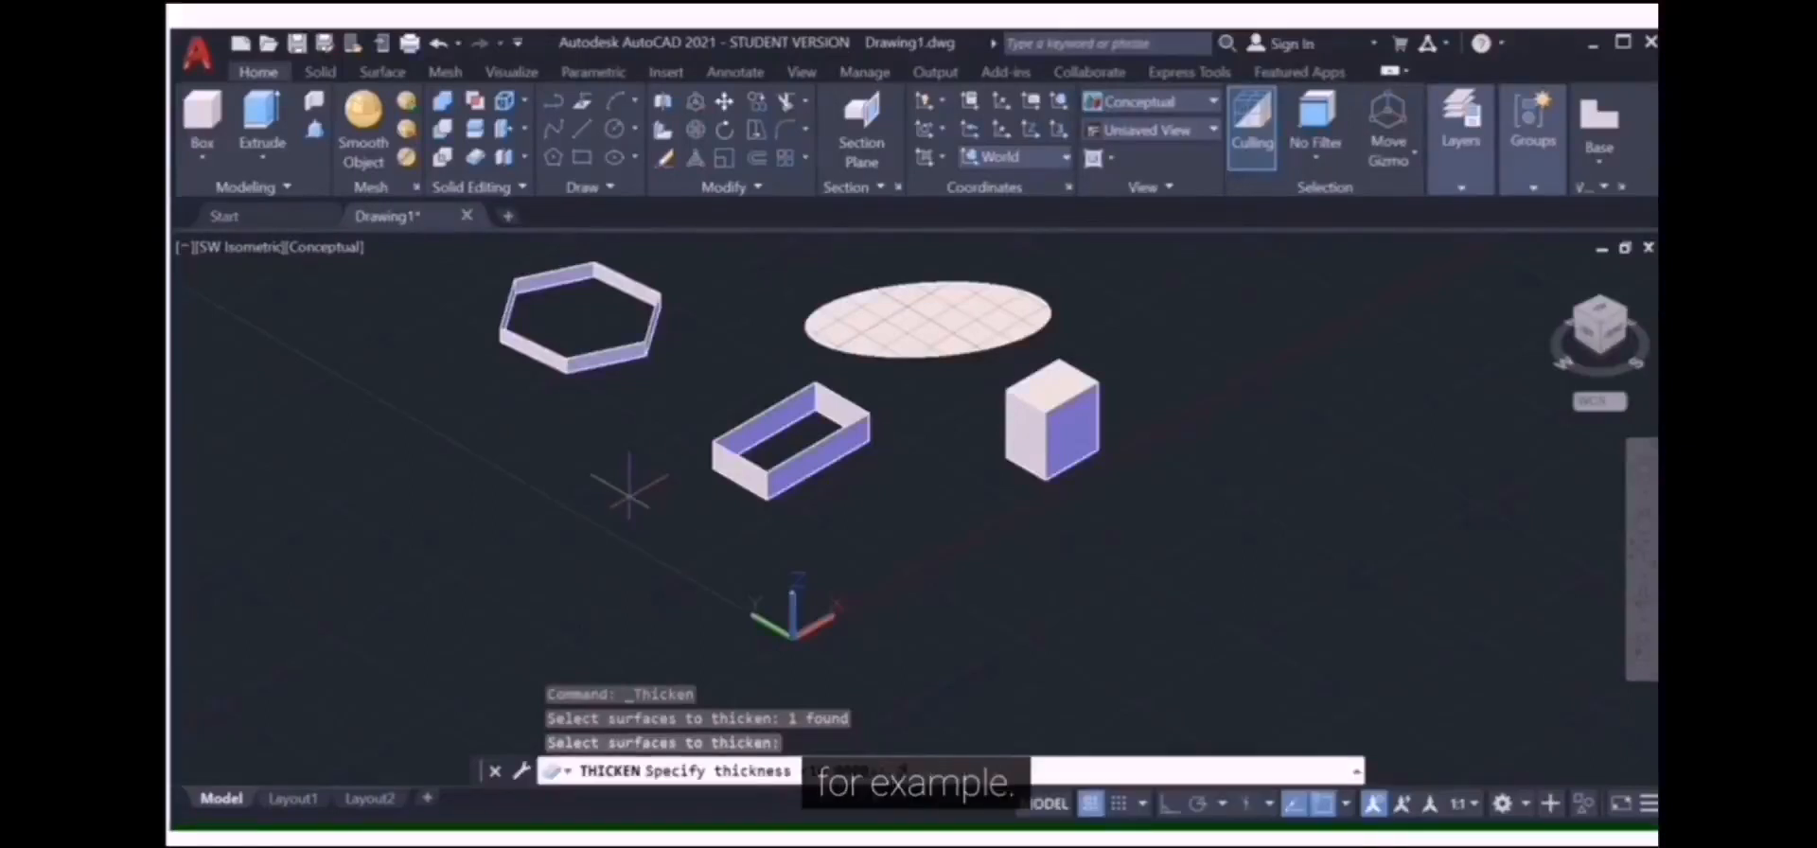
type("0")
key("Return")
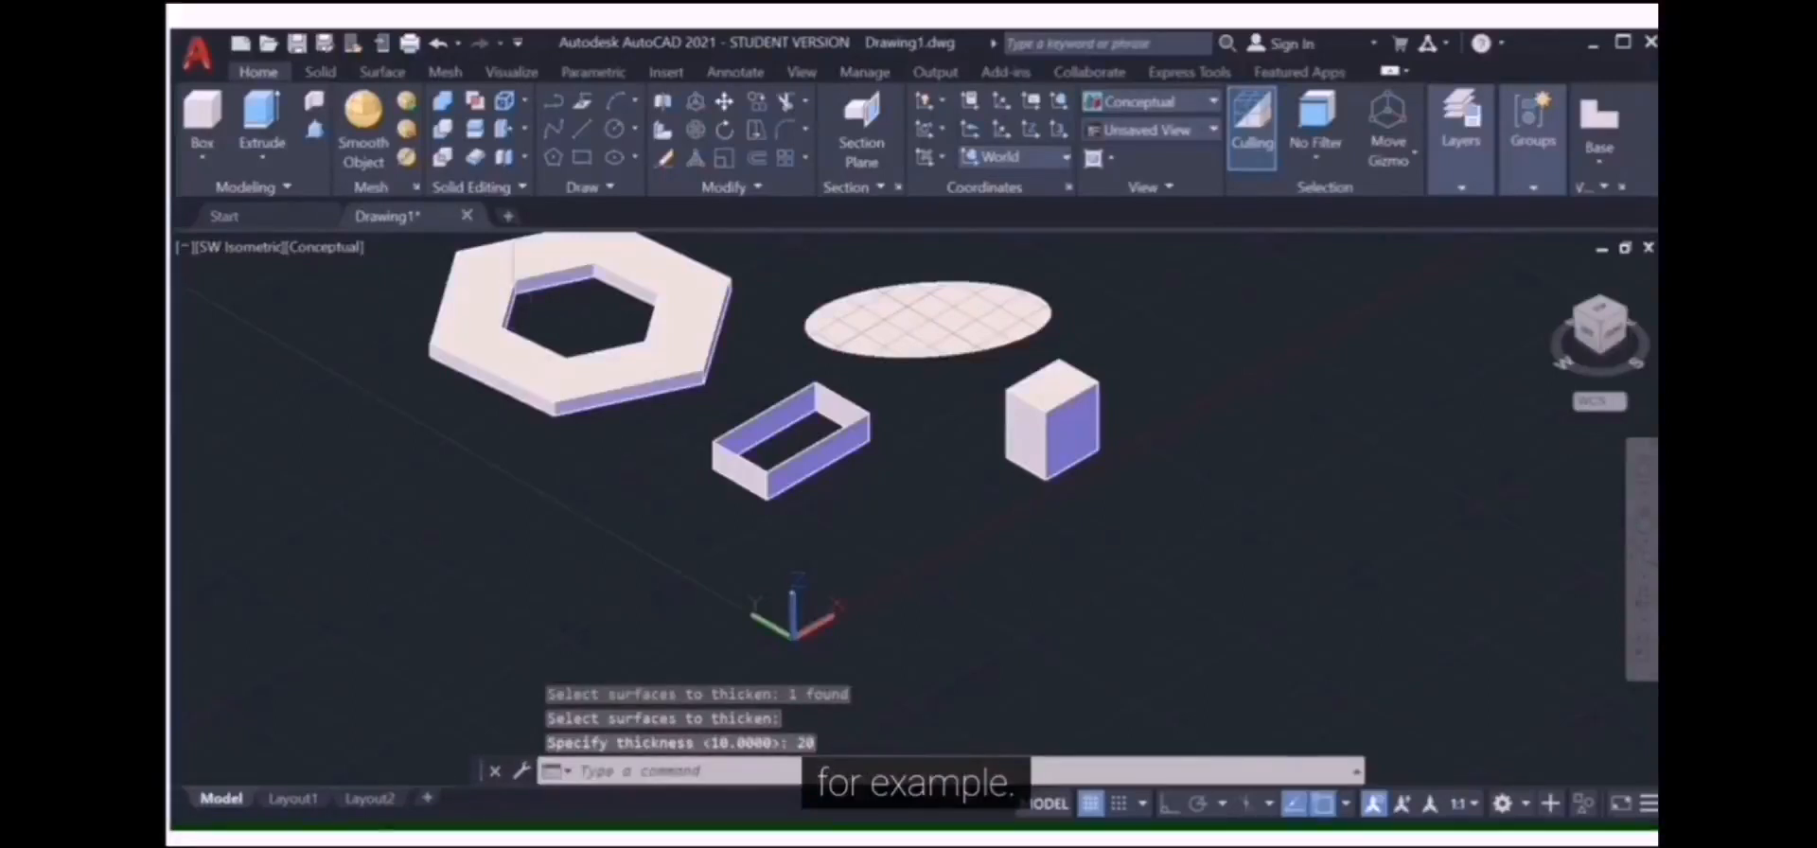
key("Return")
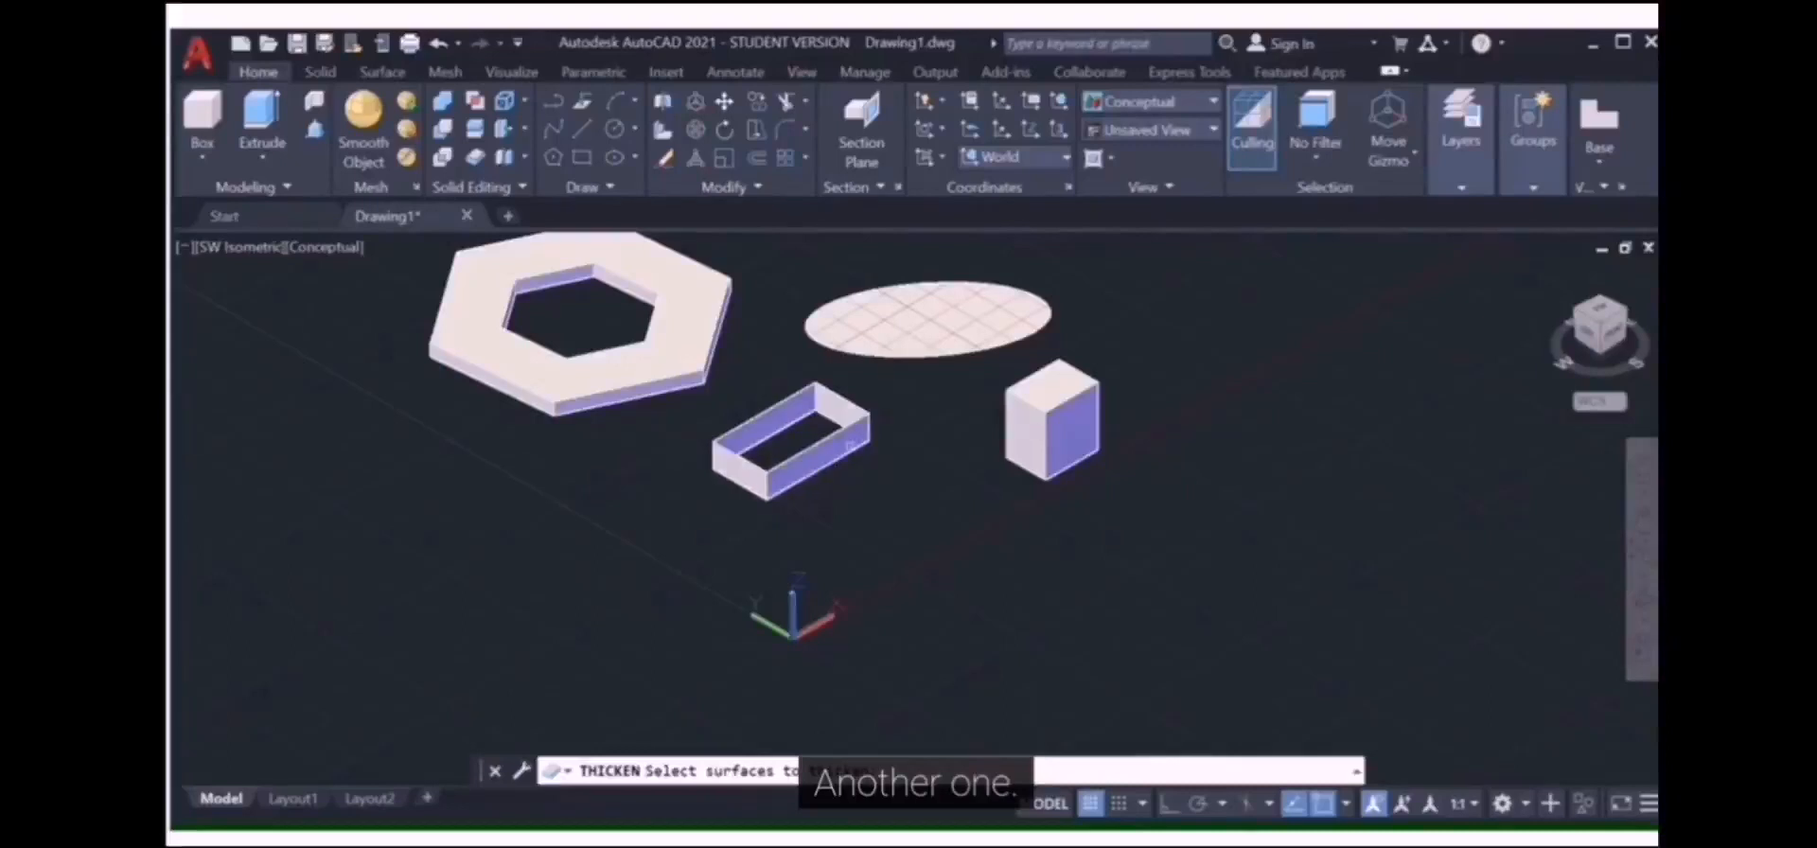
Step: Thicken the rectangular frame and elliptical surfaces together by 10
left_click(791, 440)
left_click(902, 308)
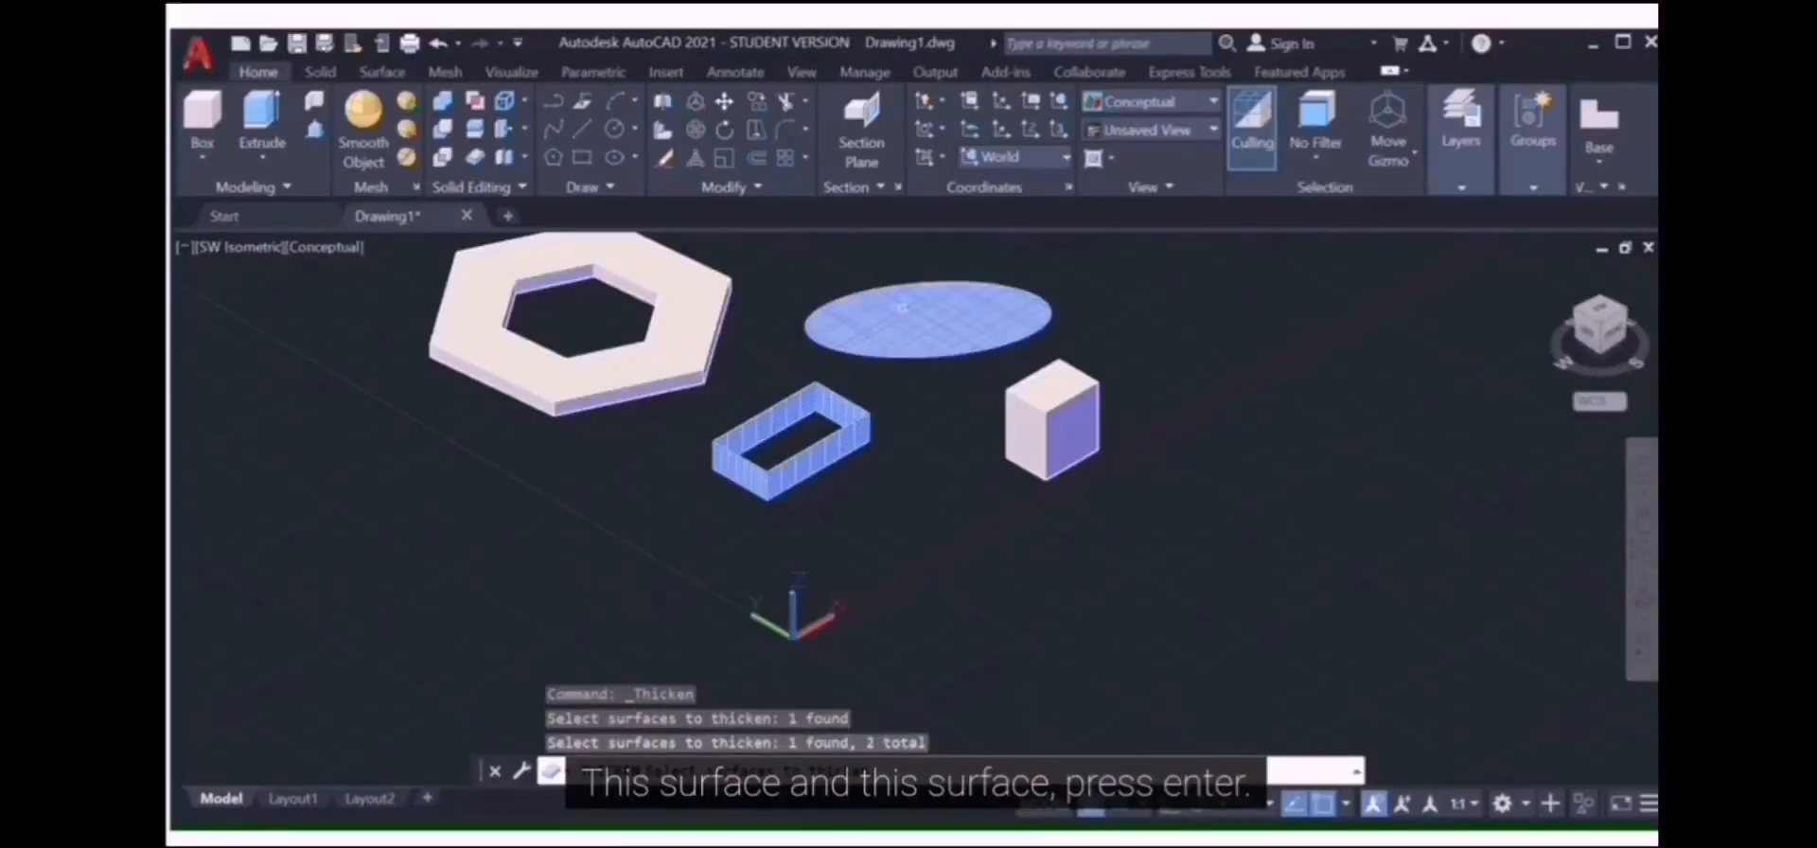
key("Return")
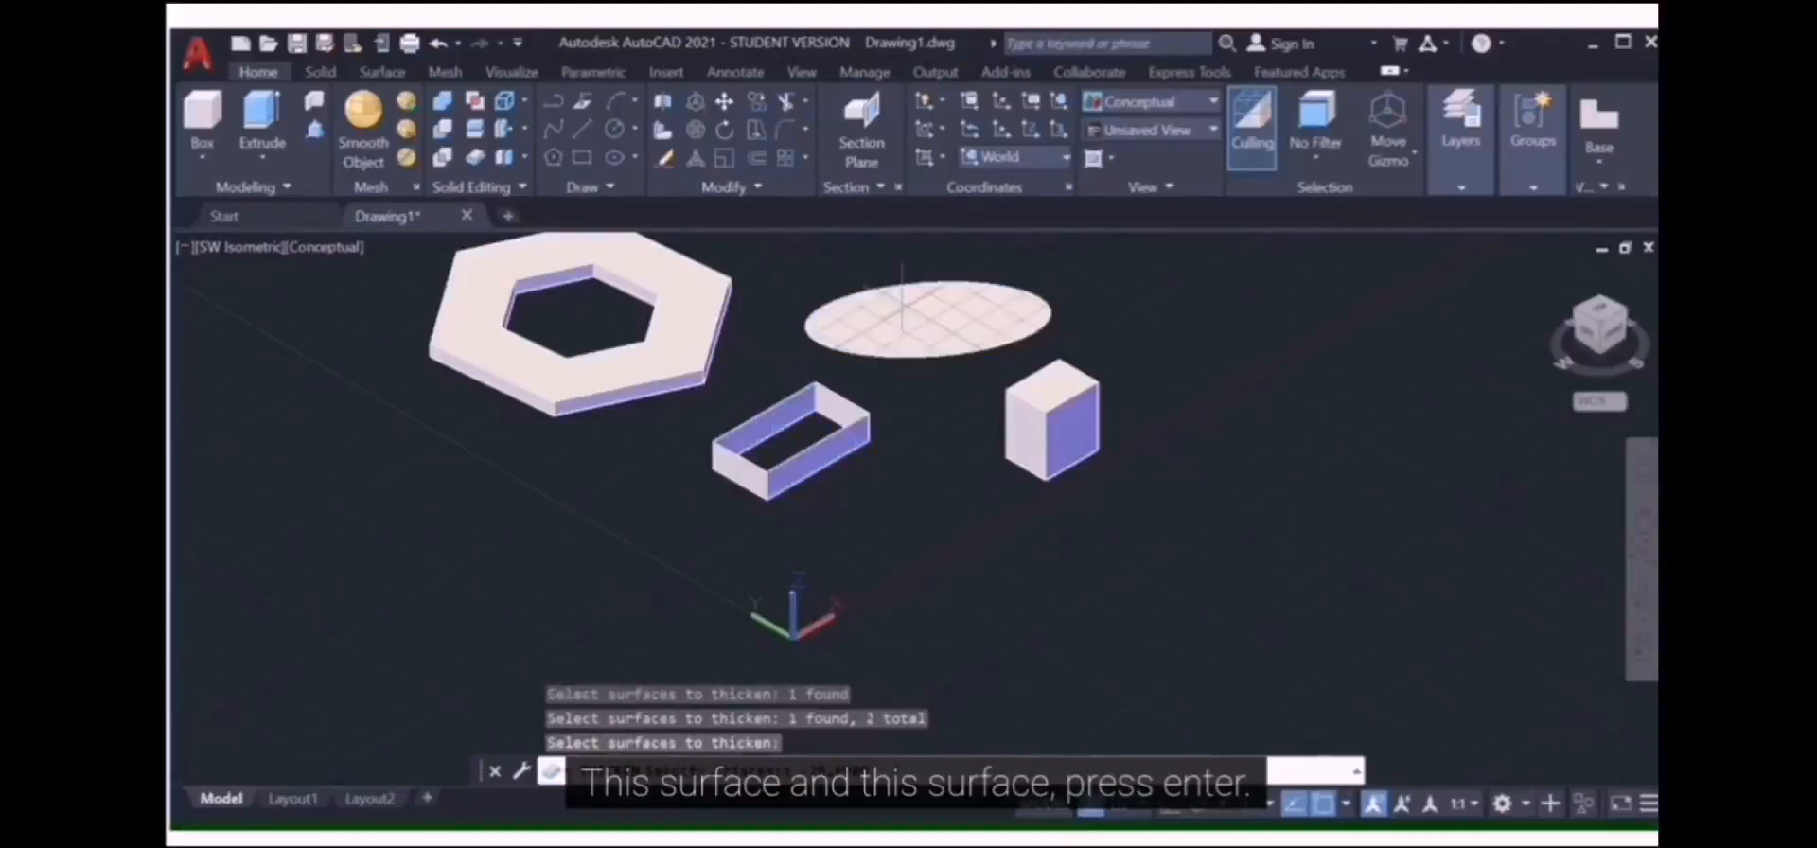
type("10")
key("Return")
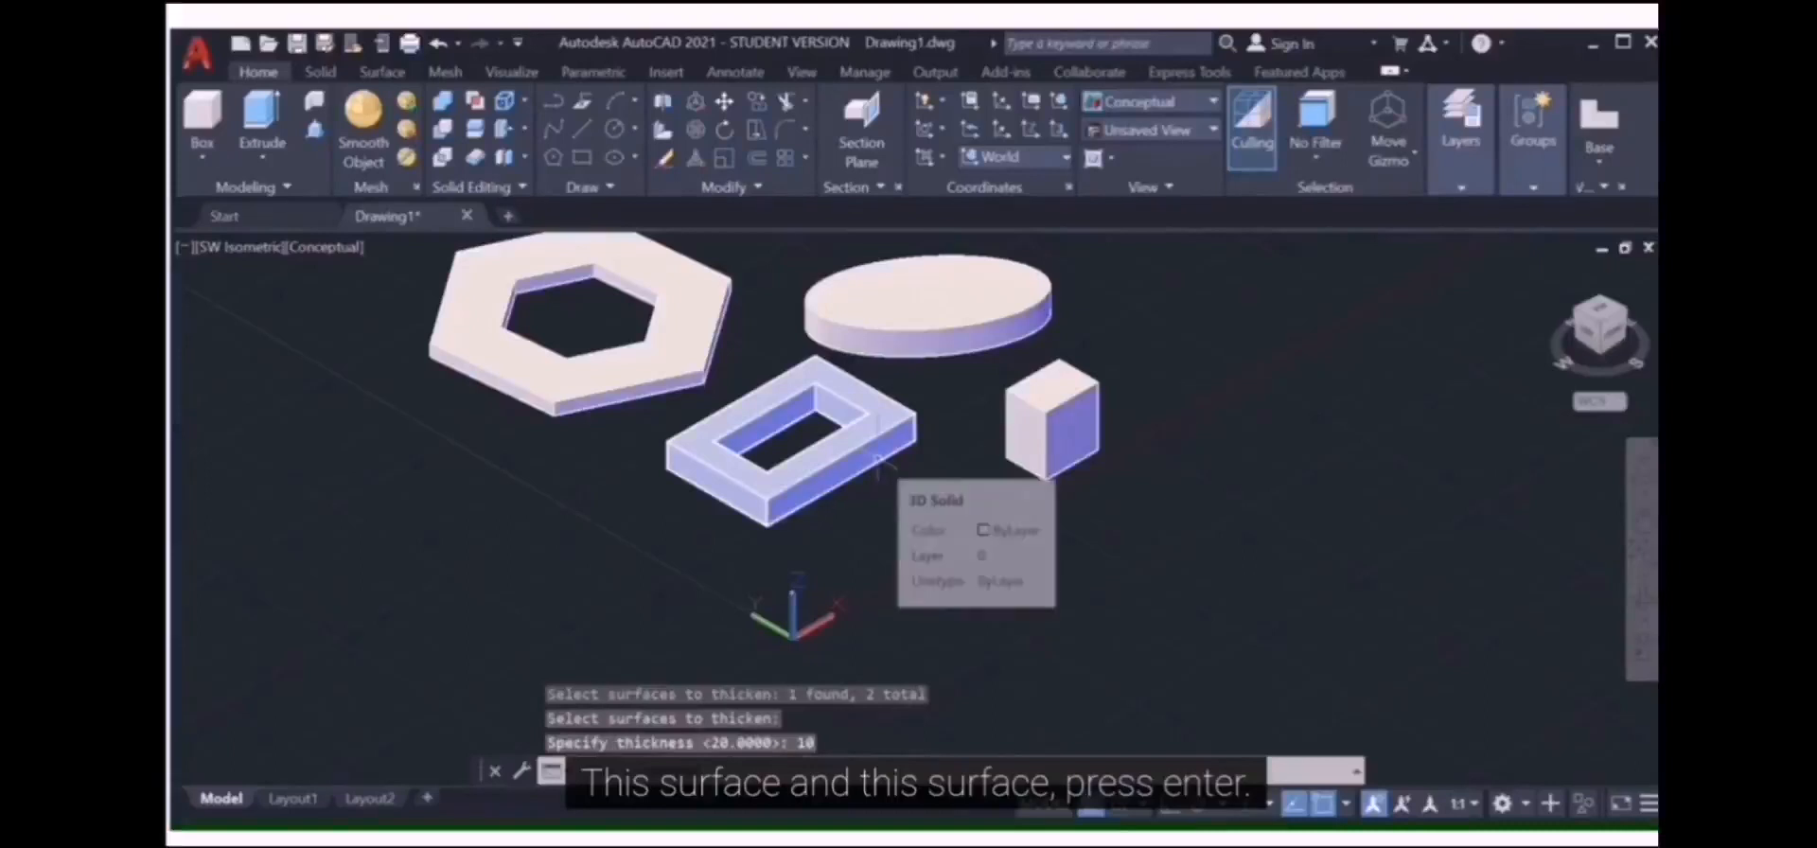
Step: Launch Extract Edges from the Home tab's Solid Editing panel
left_click(507, 110)
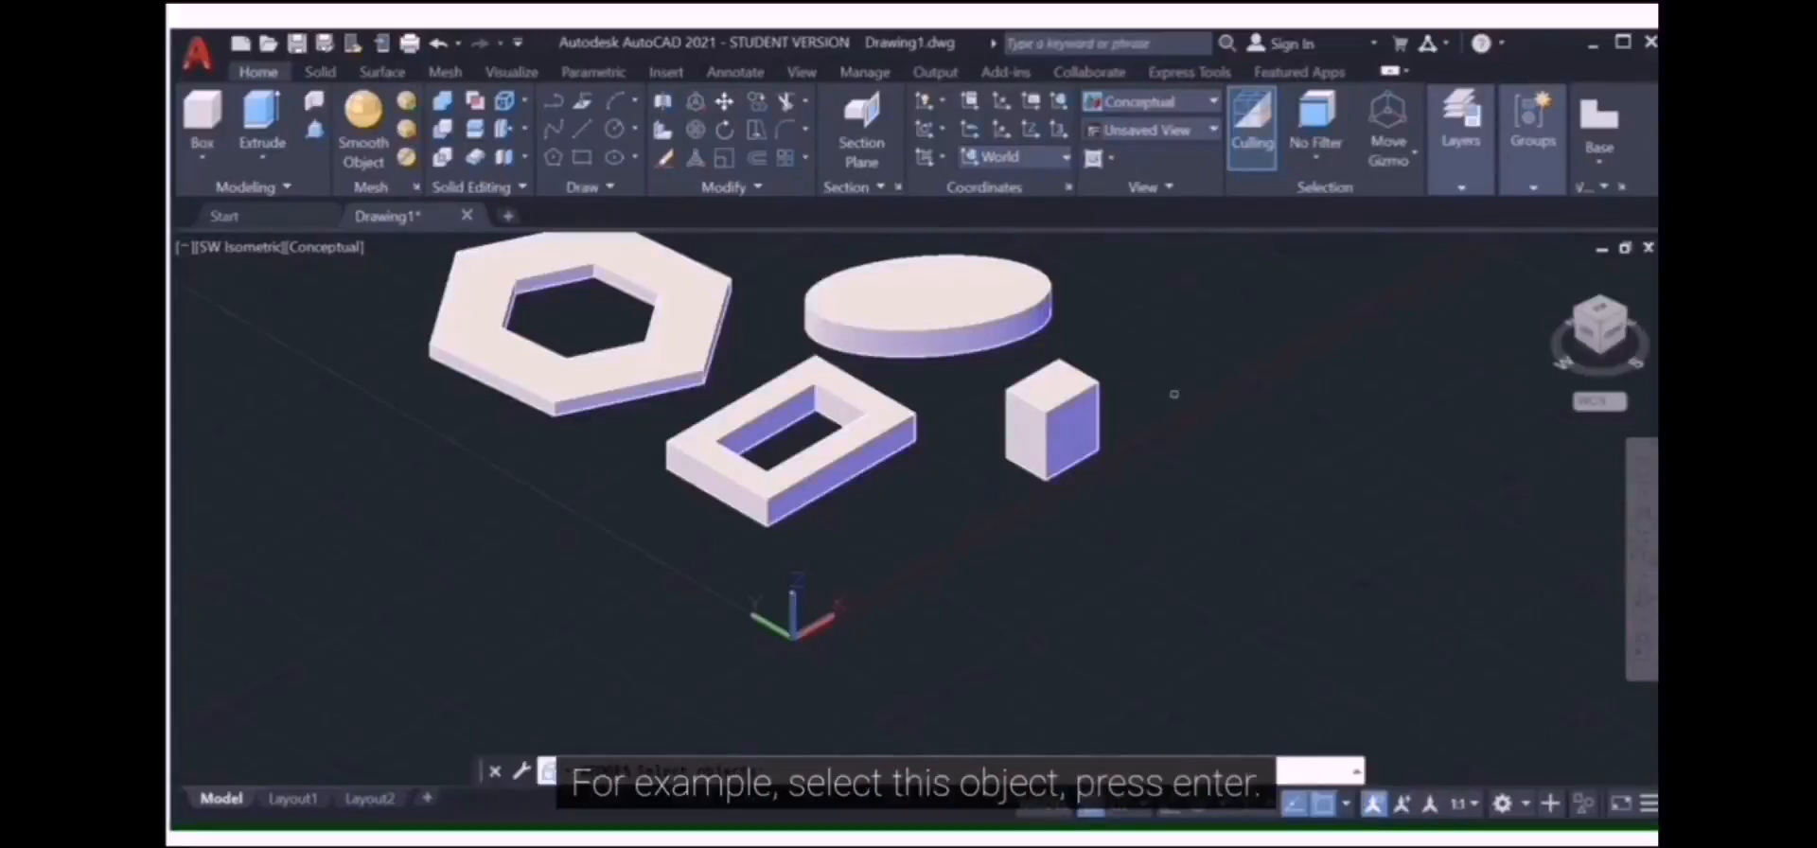
Step: Extract the edges of the box solid
scroll(1172, 396, "up", 2)
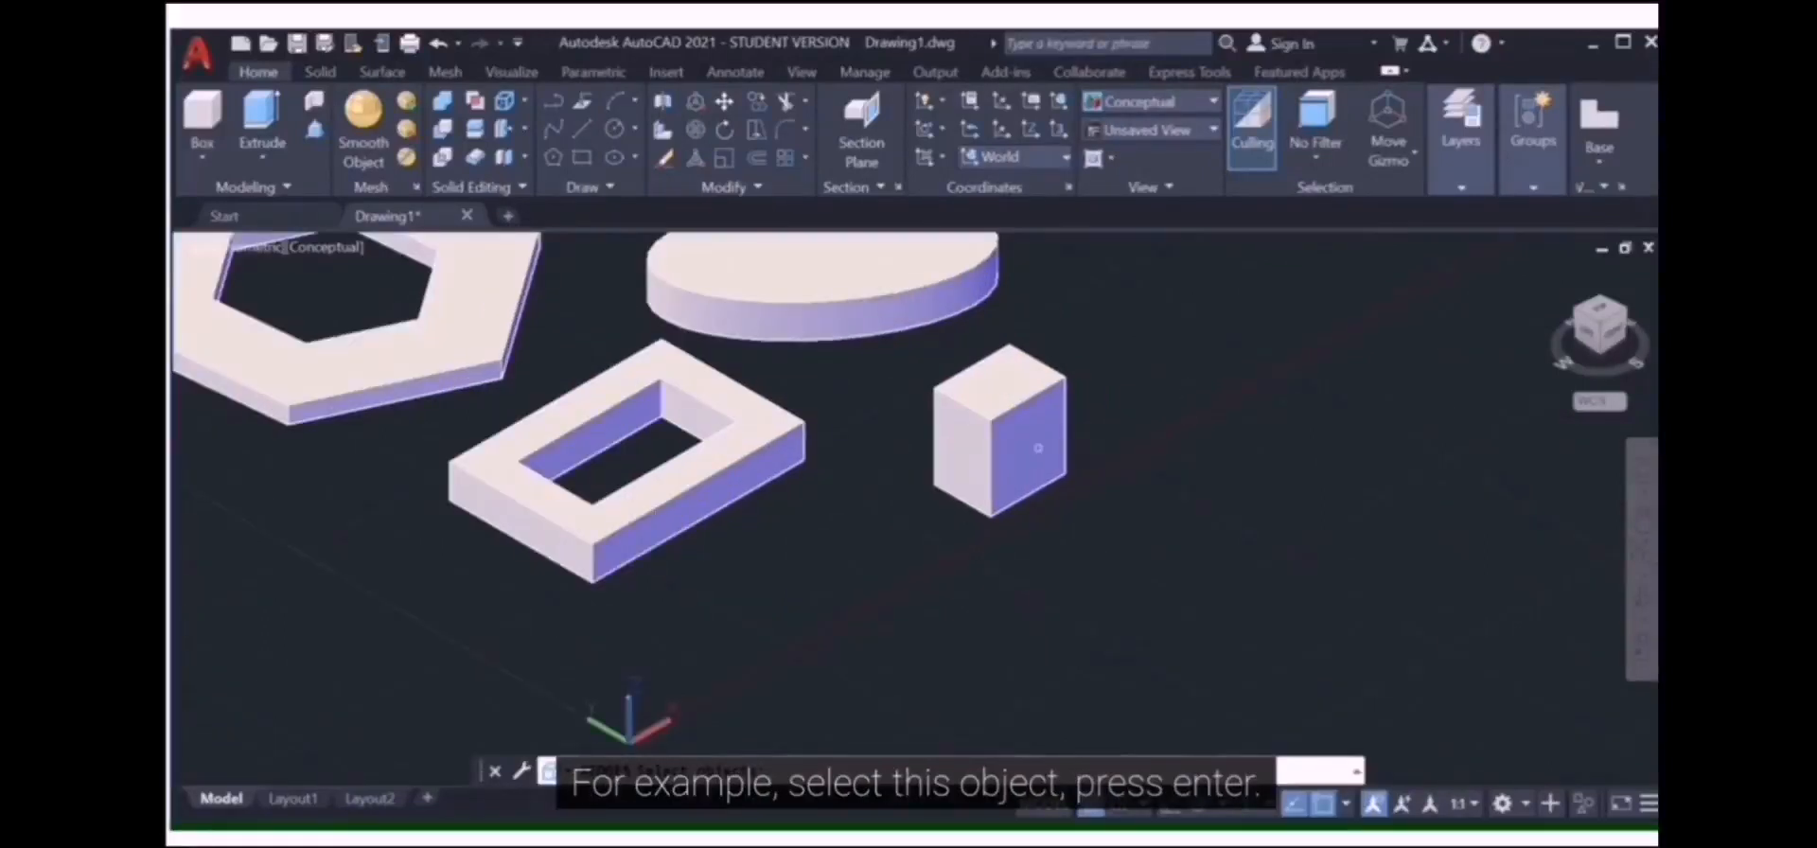
left_click(1020, 450)
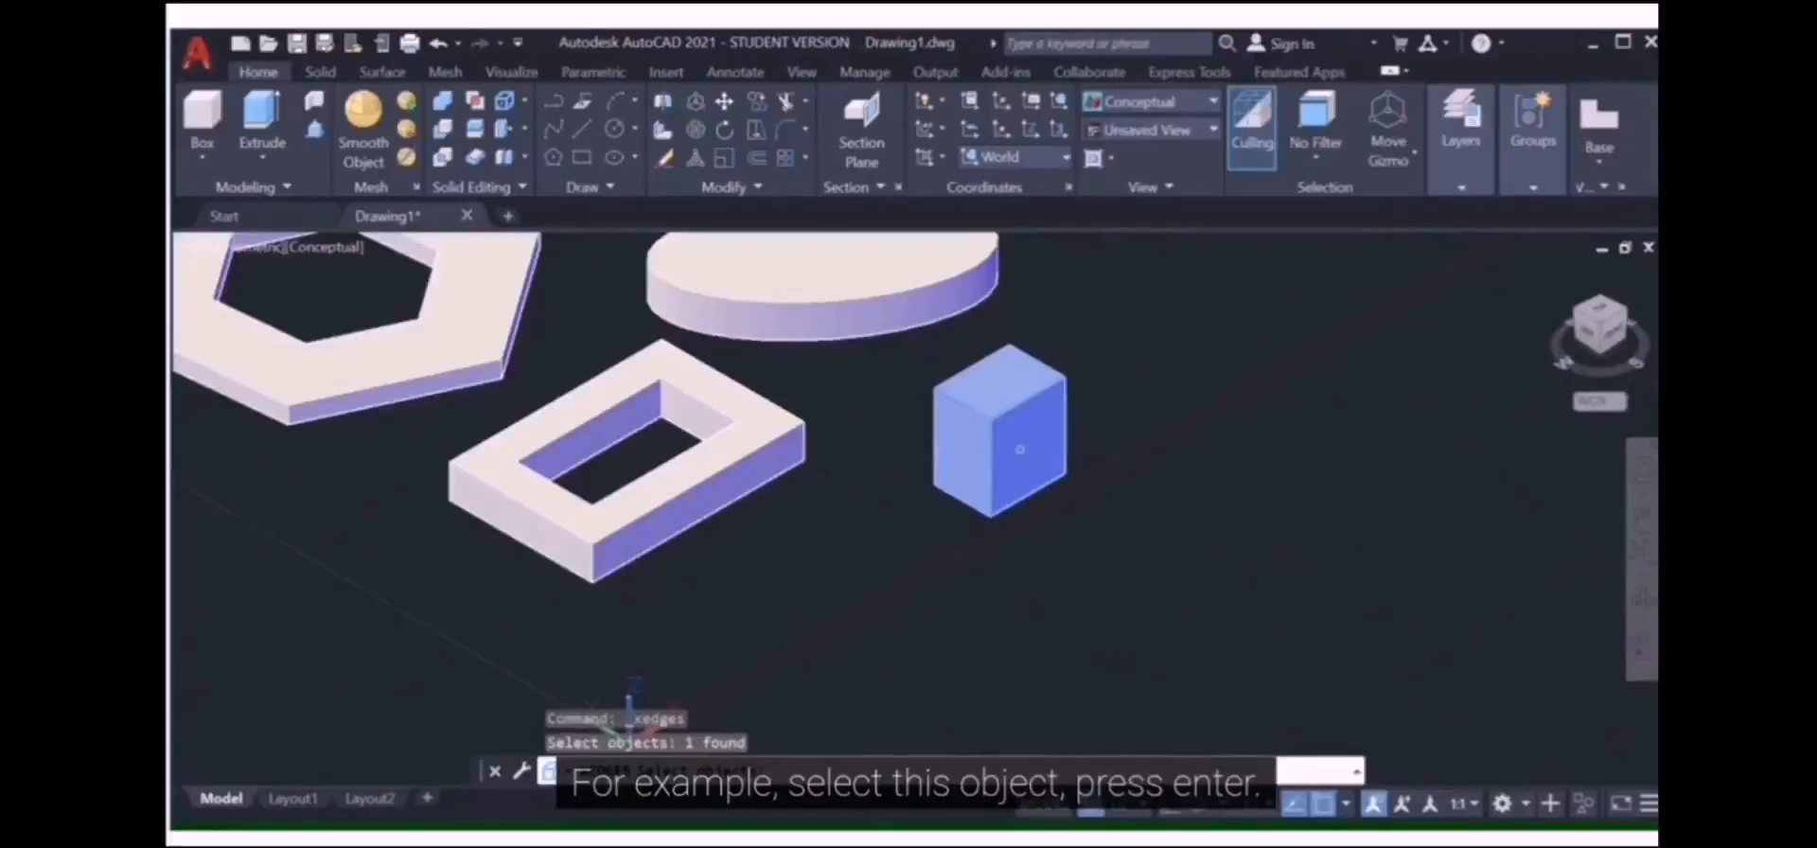
key("Return")
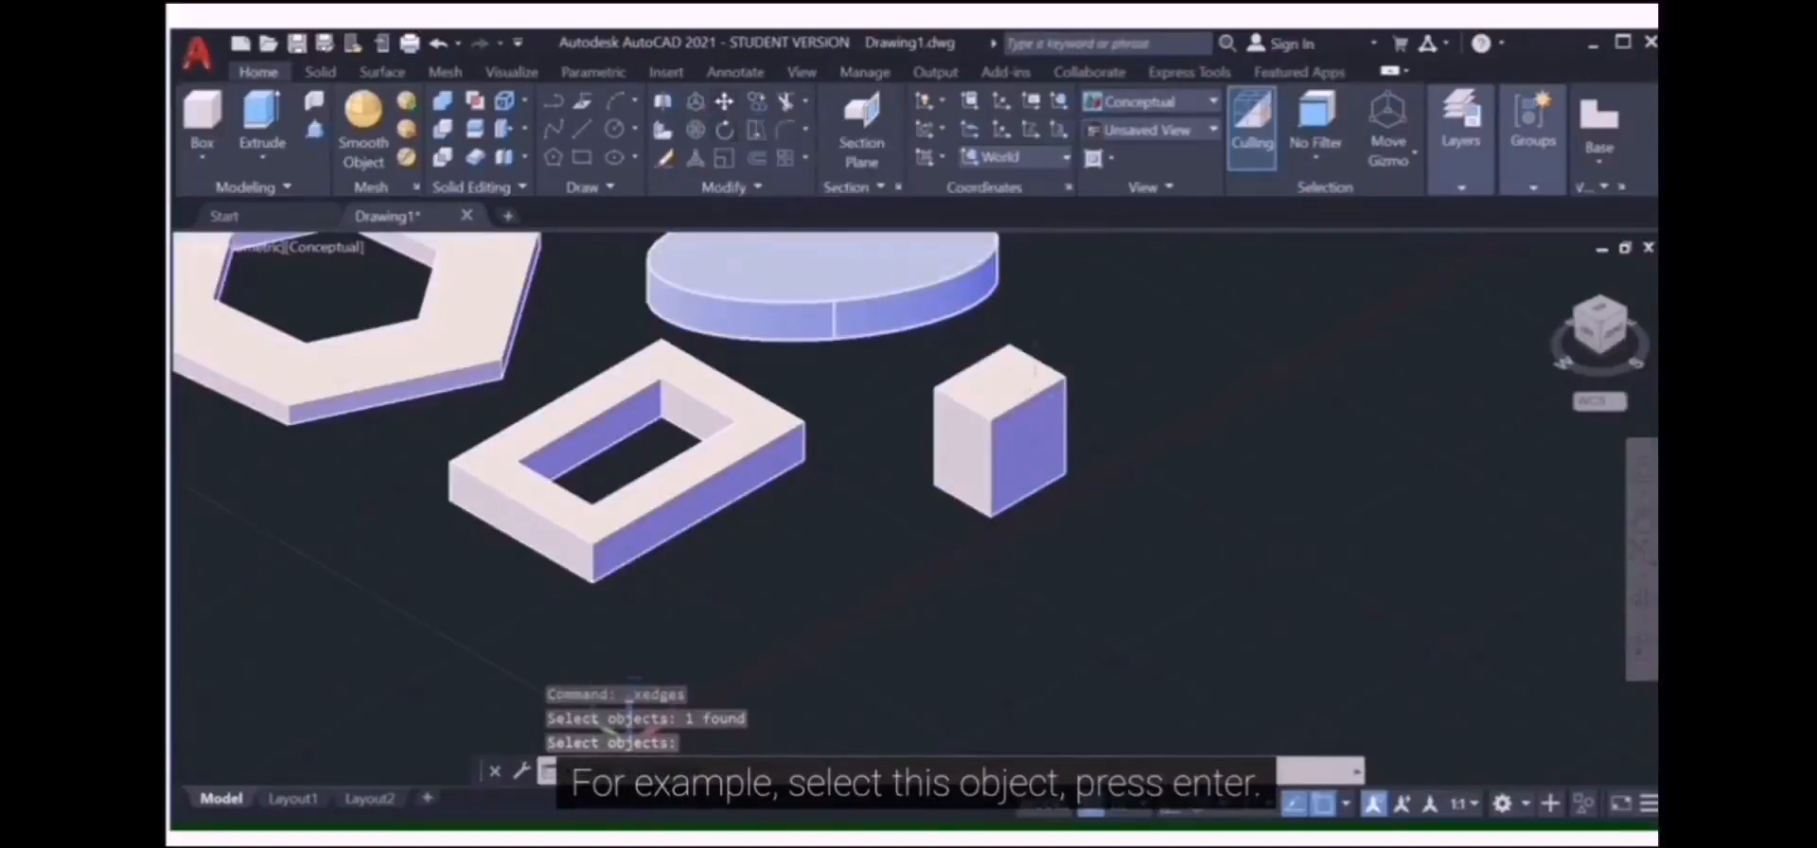
key("Return")
Step: Stretch one extracted box edge out beside the box
scroll(1069, 427, "up", 2)
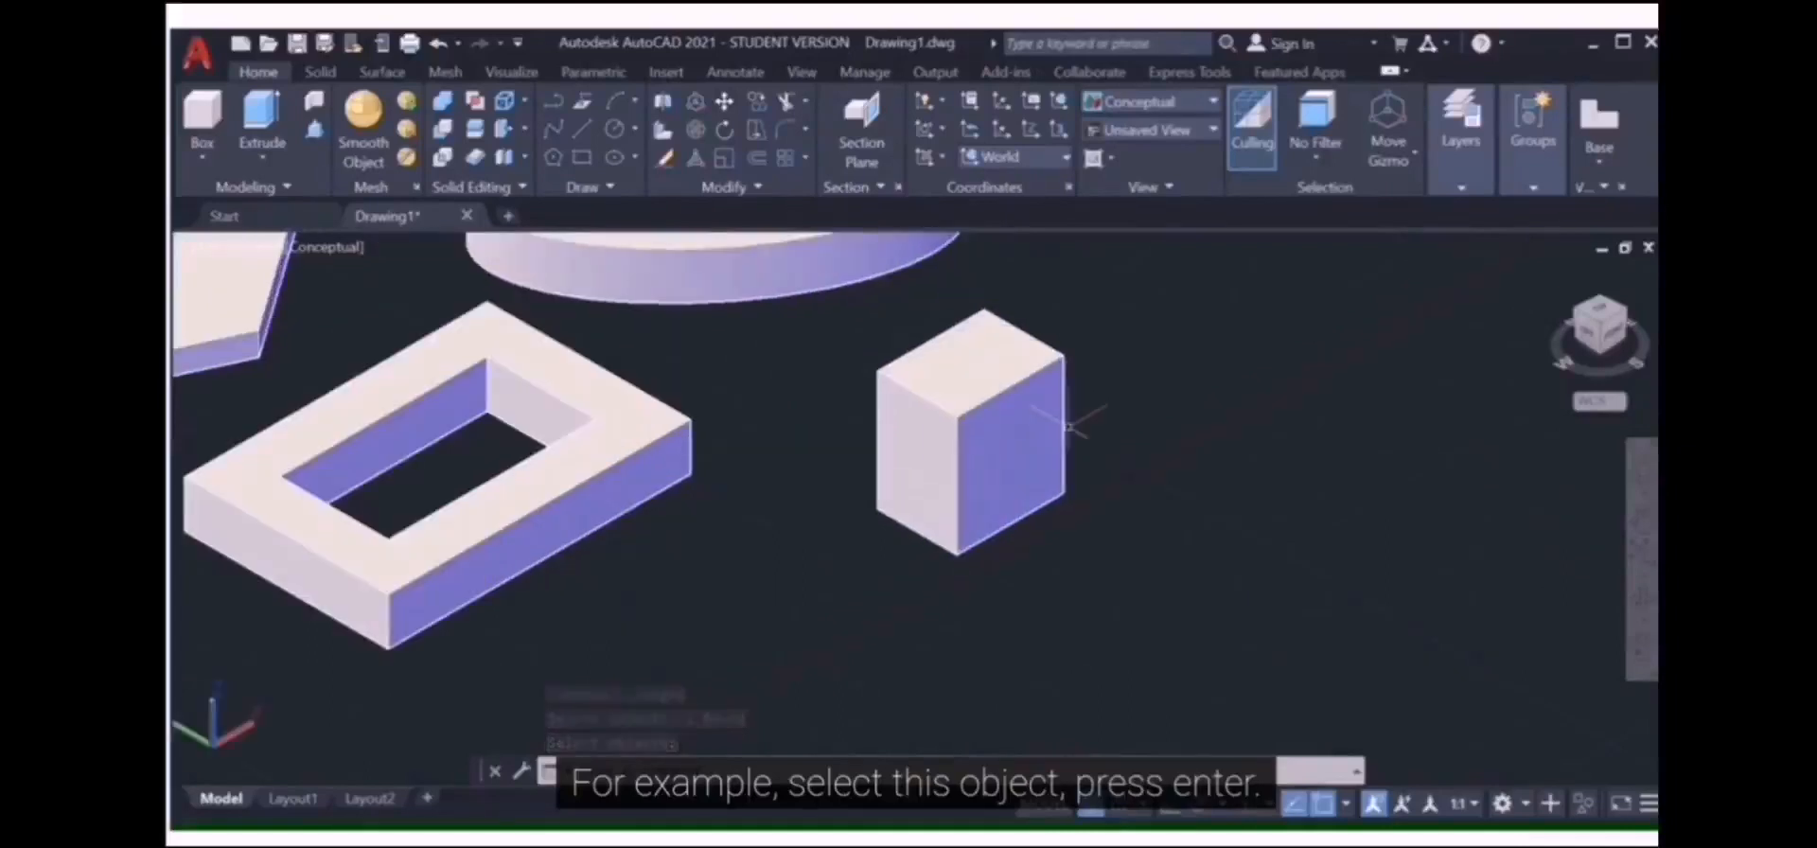
left_click(1065, 431)
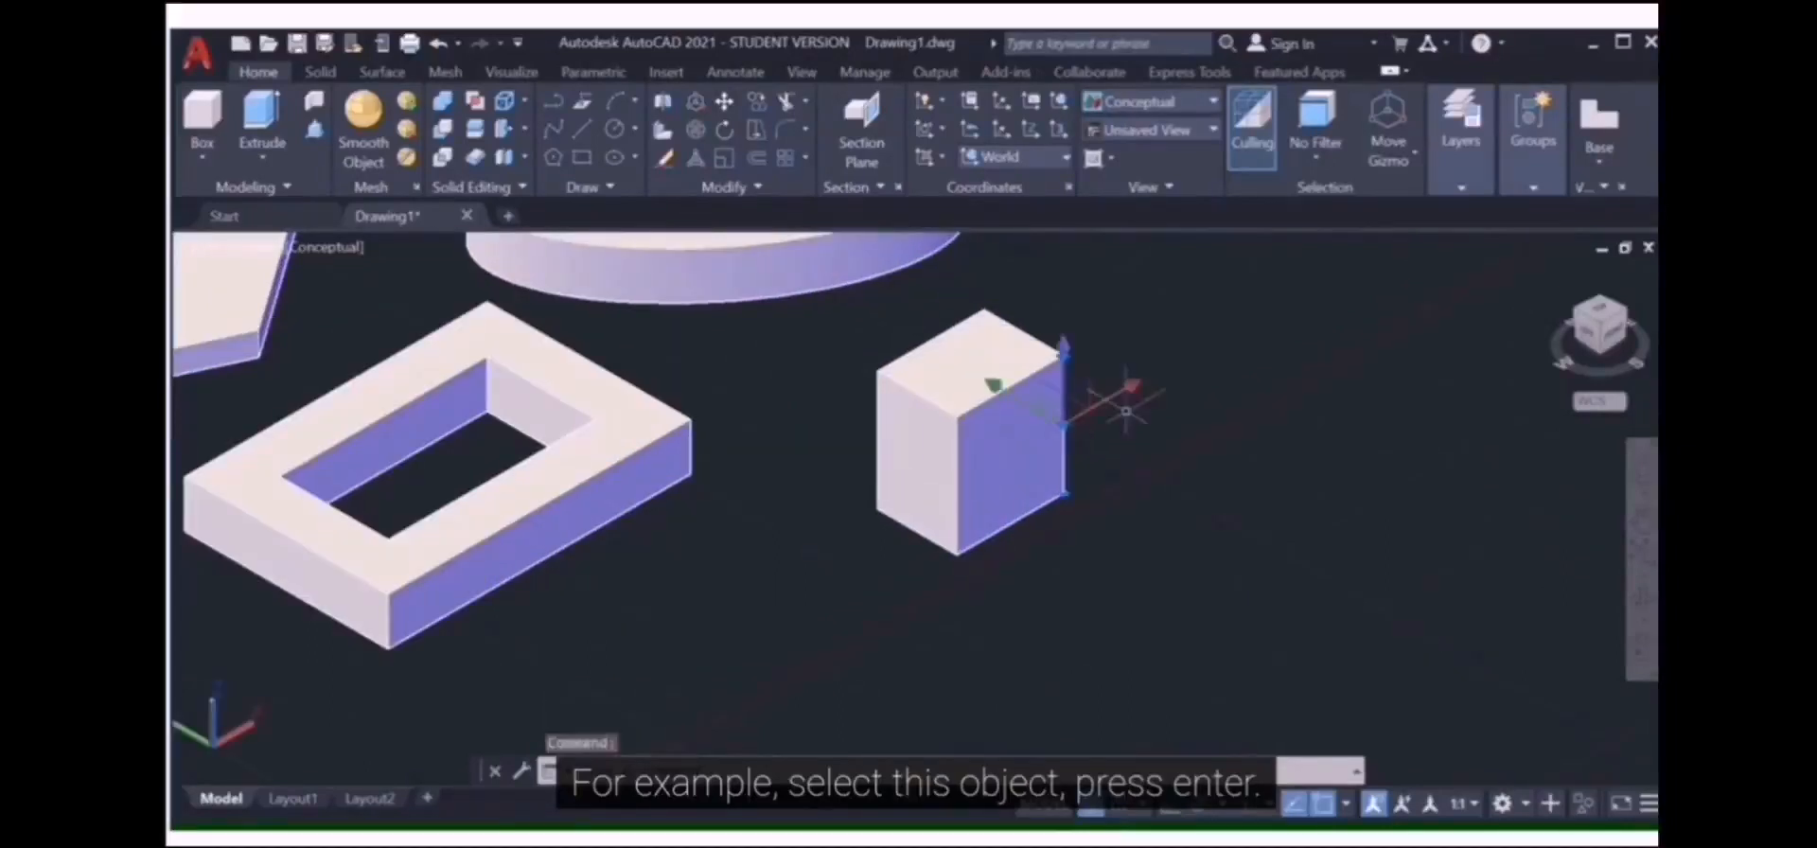
left_click(1066, 420)
left_click(1110, 398)
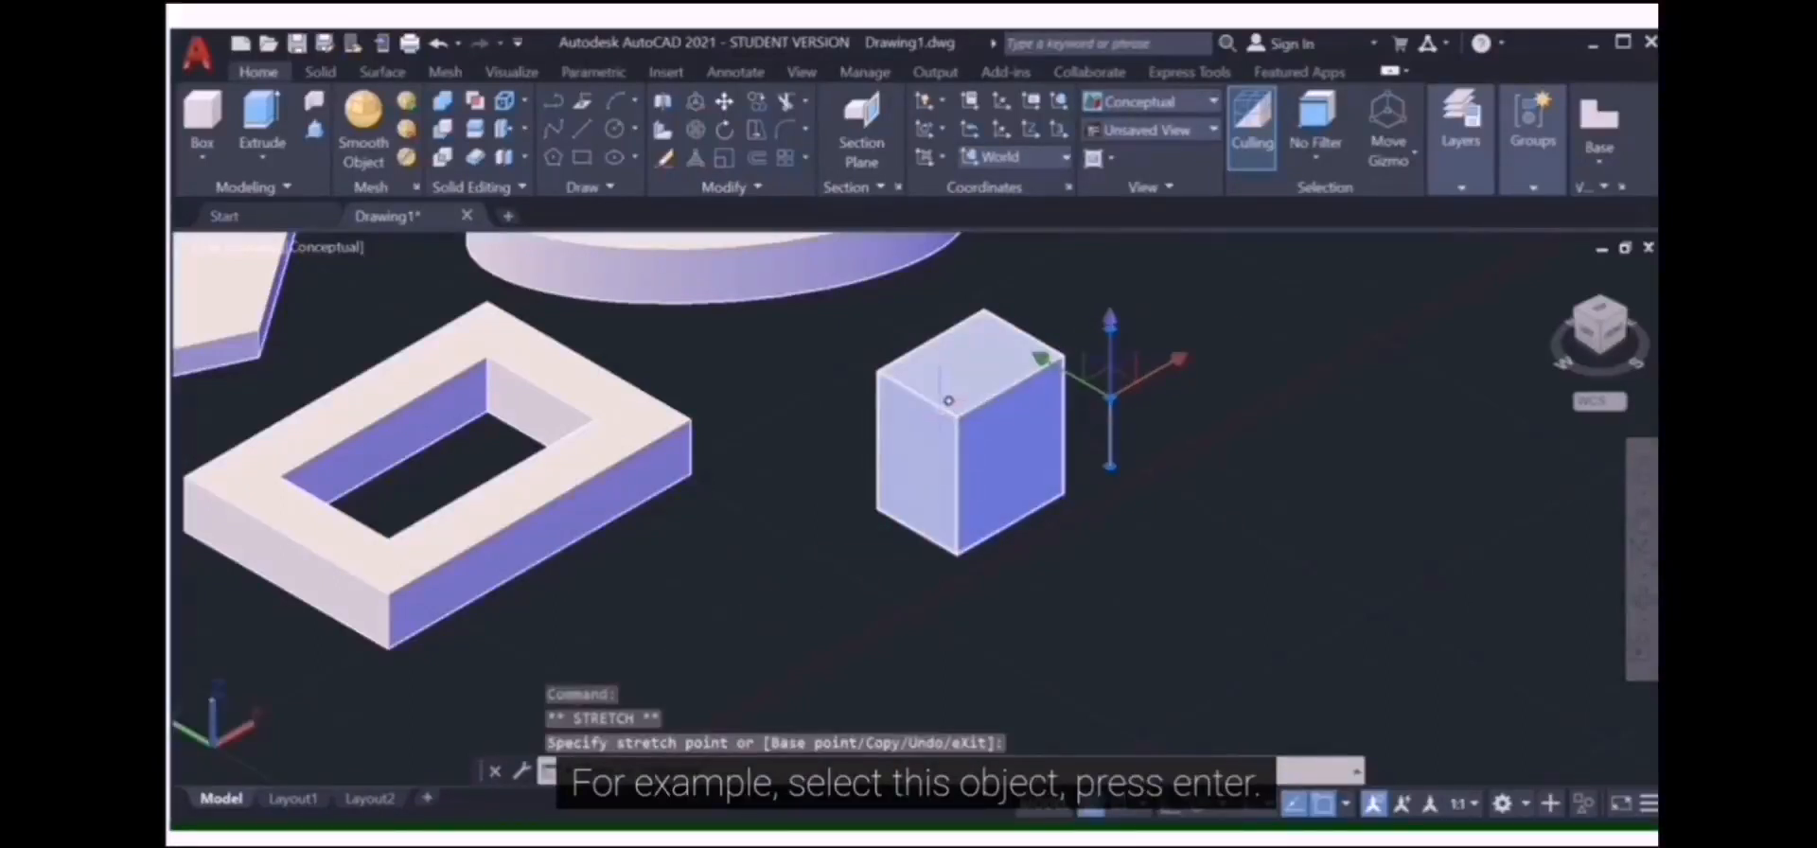
Step: Clear the selection and run Extract Edges again on the rectangular frame solid
left_click(947, 403)
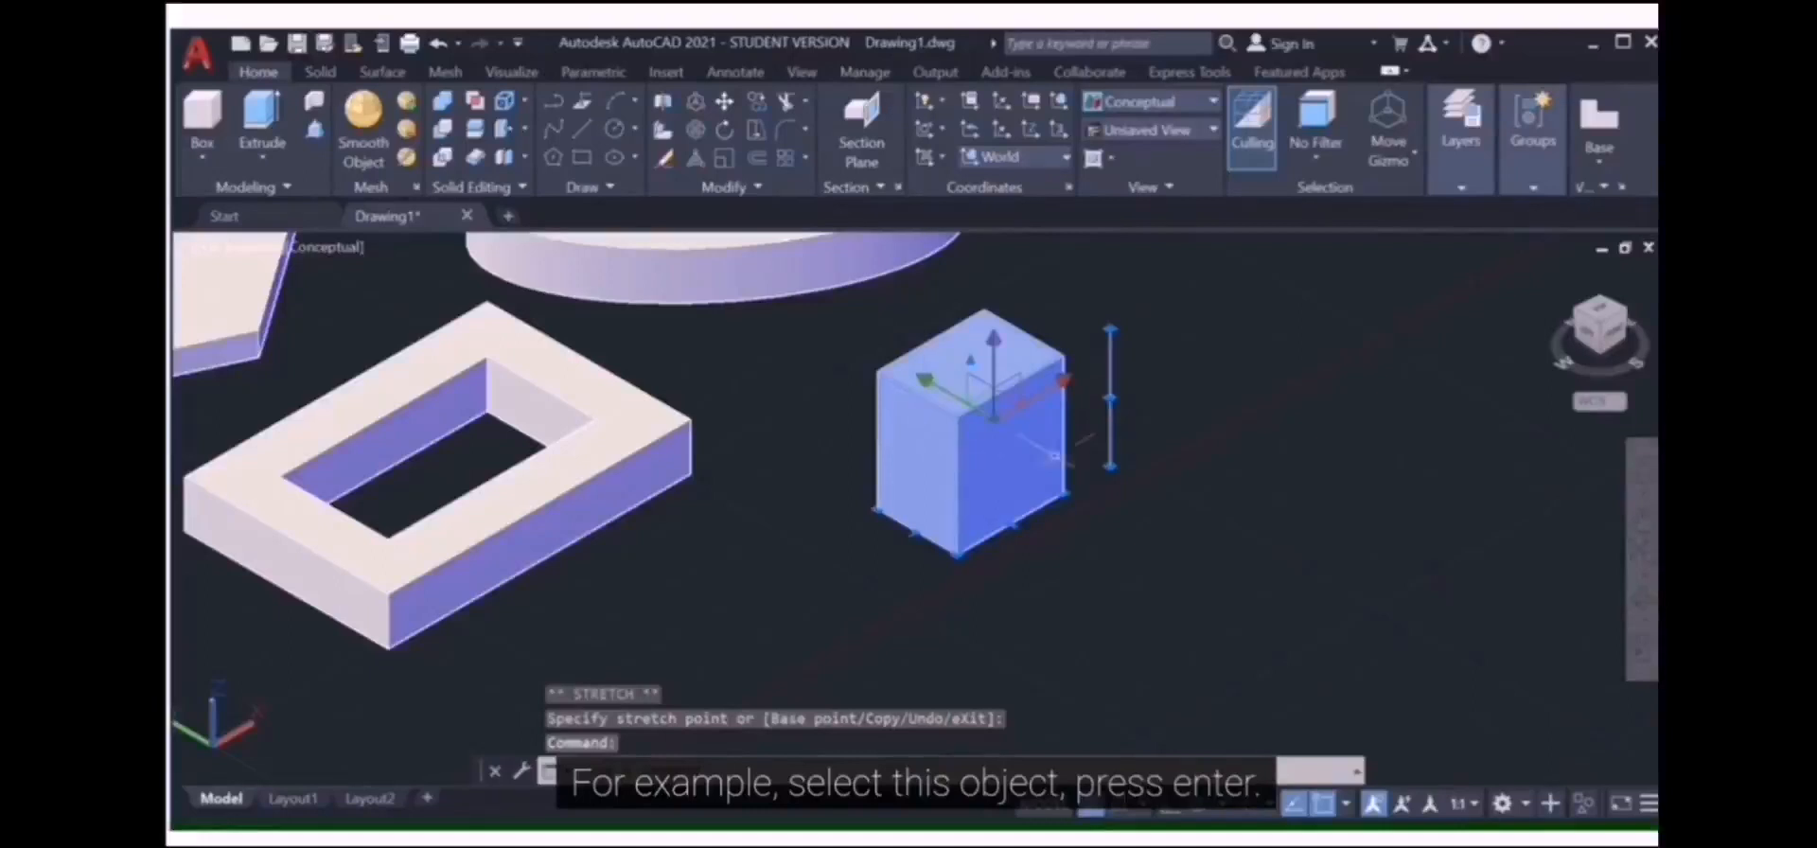
key("Escape")
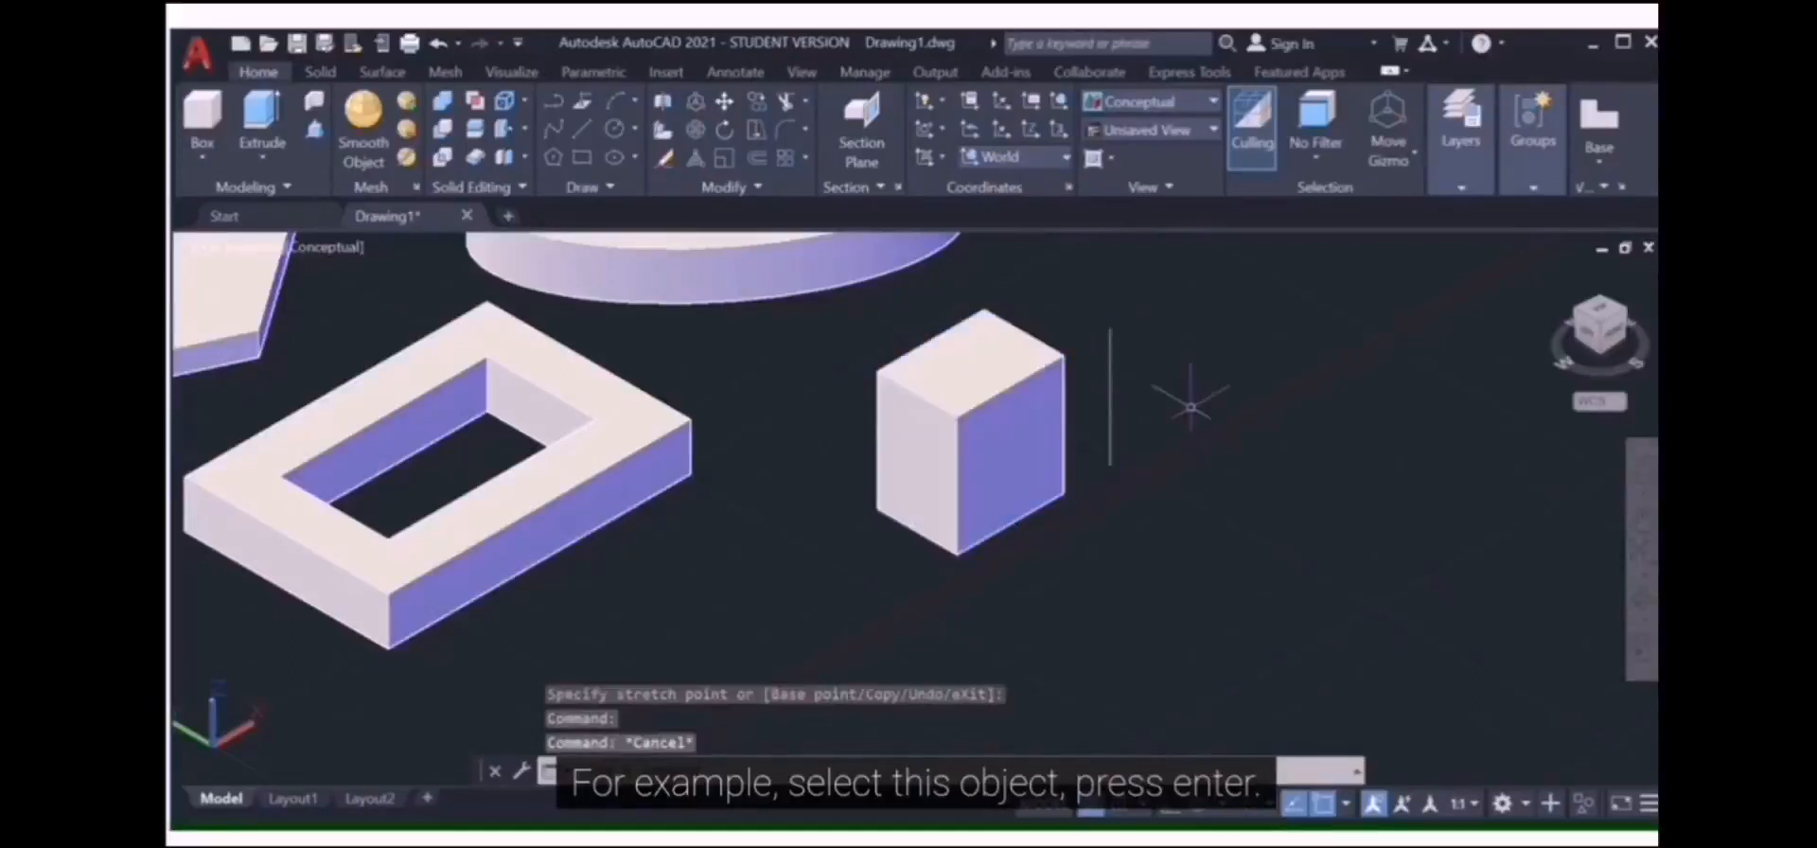
left_click(956, 496)
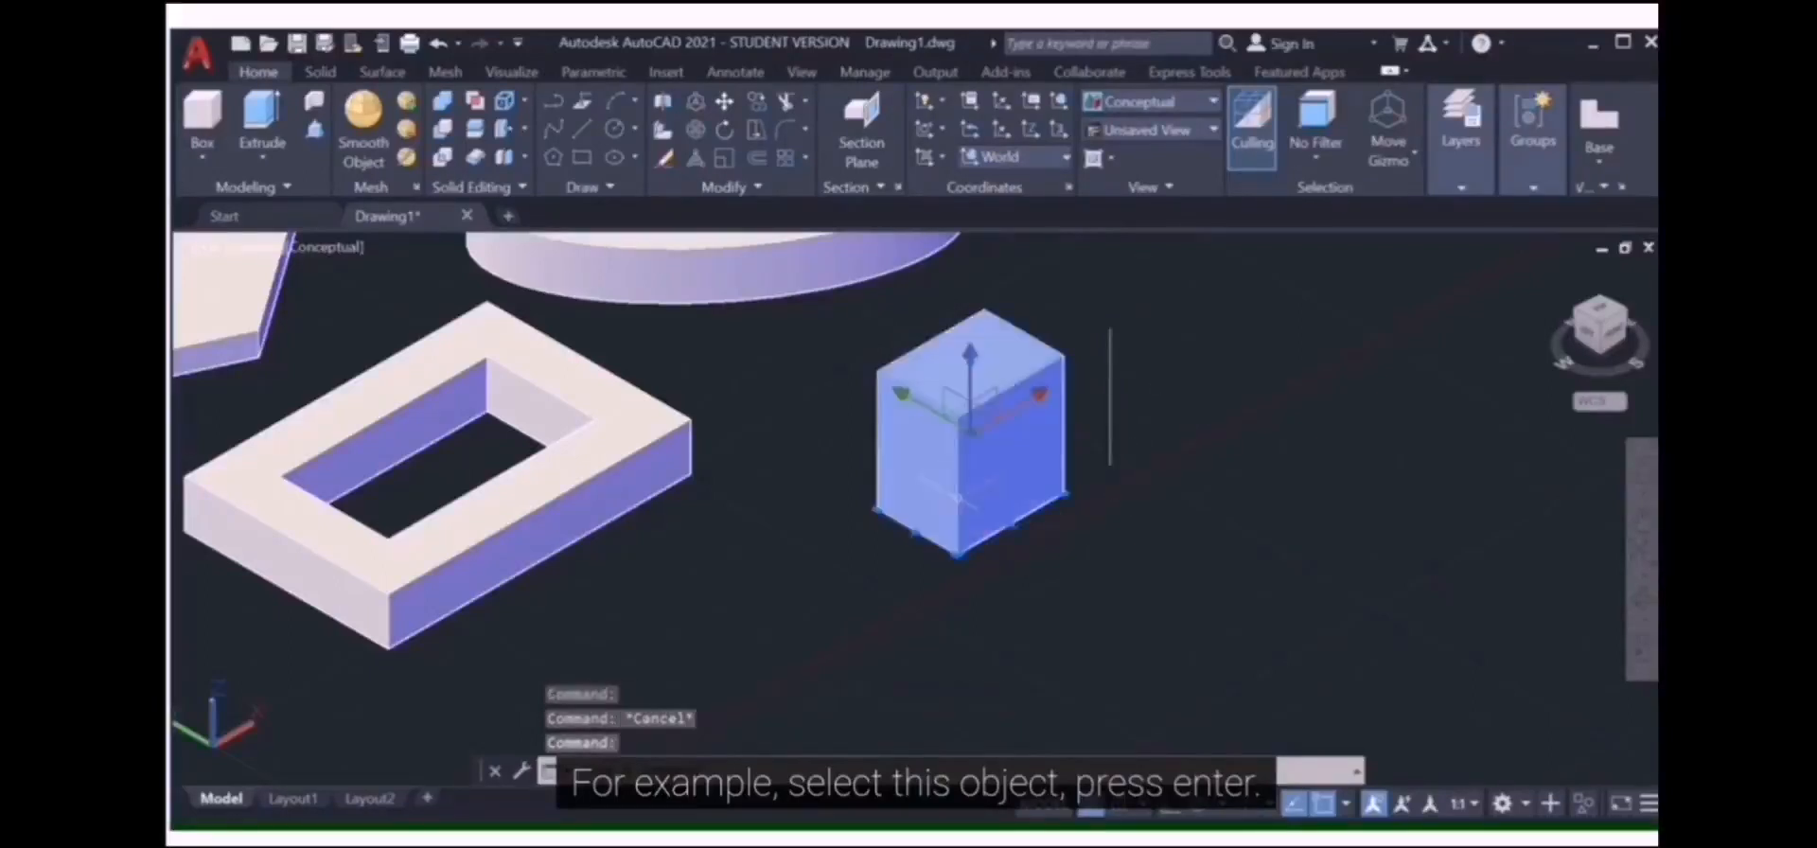
left_click(768, 471)
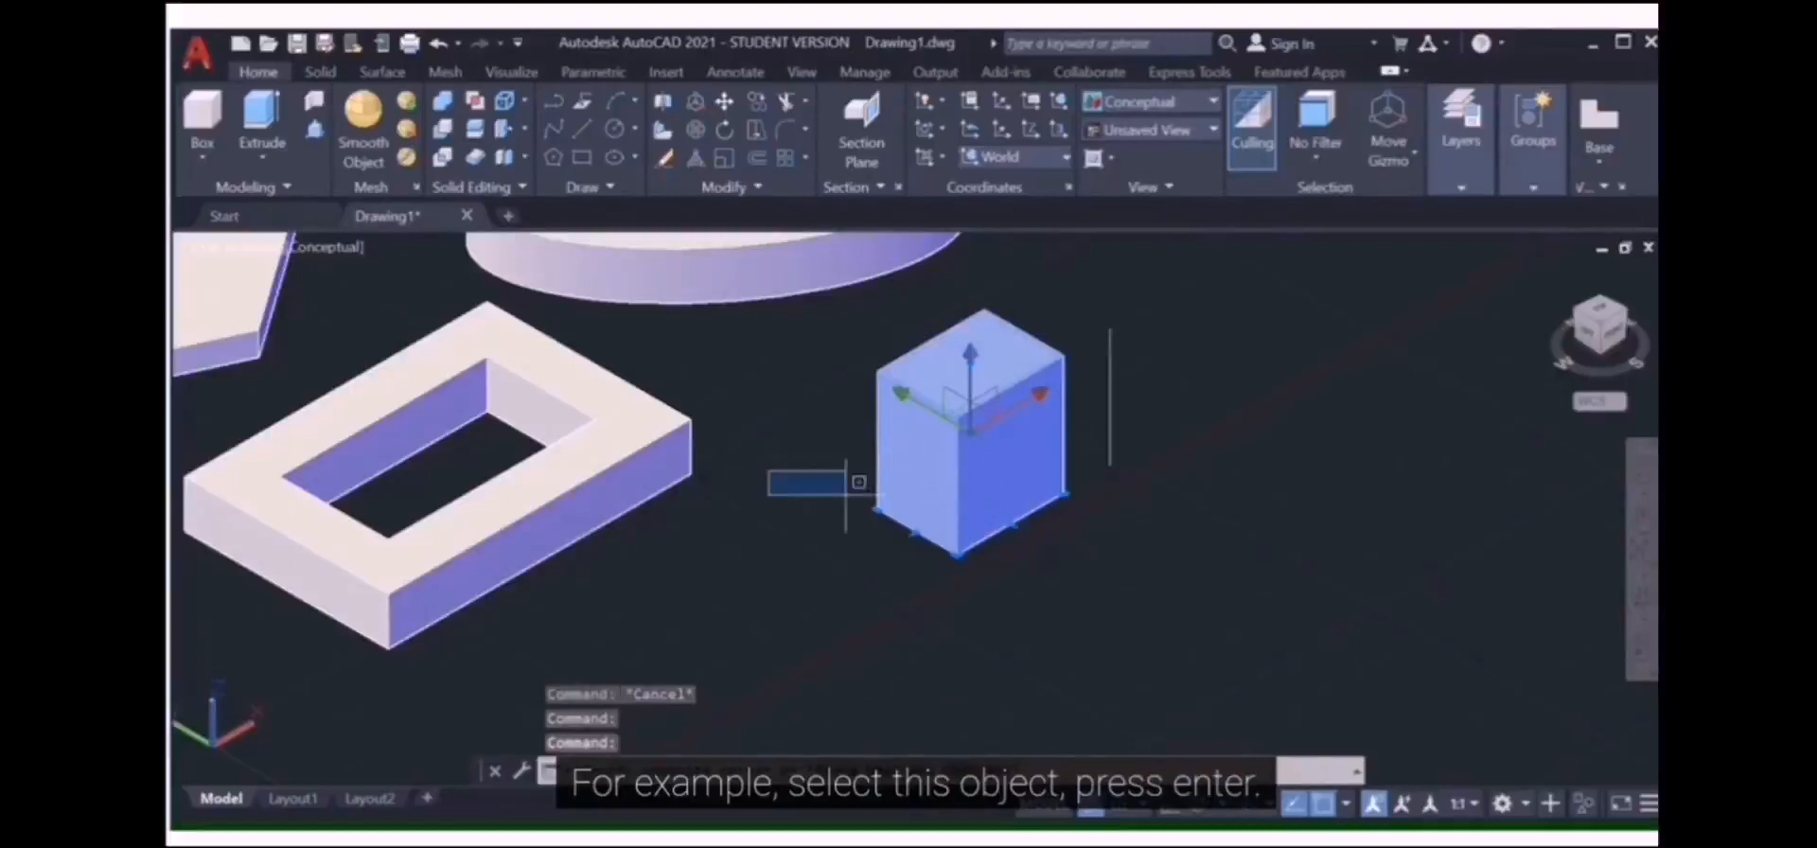
left_click(1218, 349)
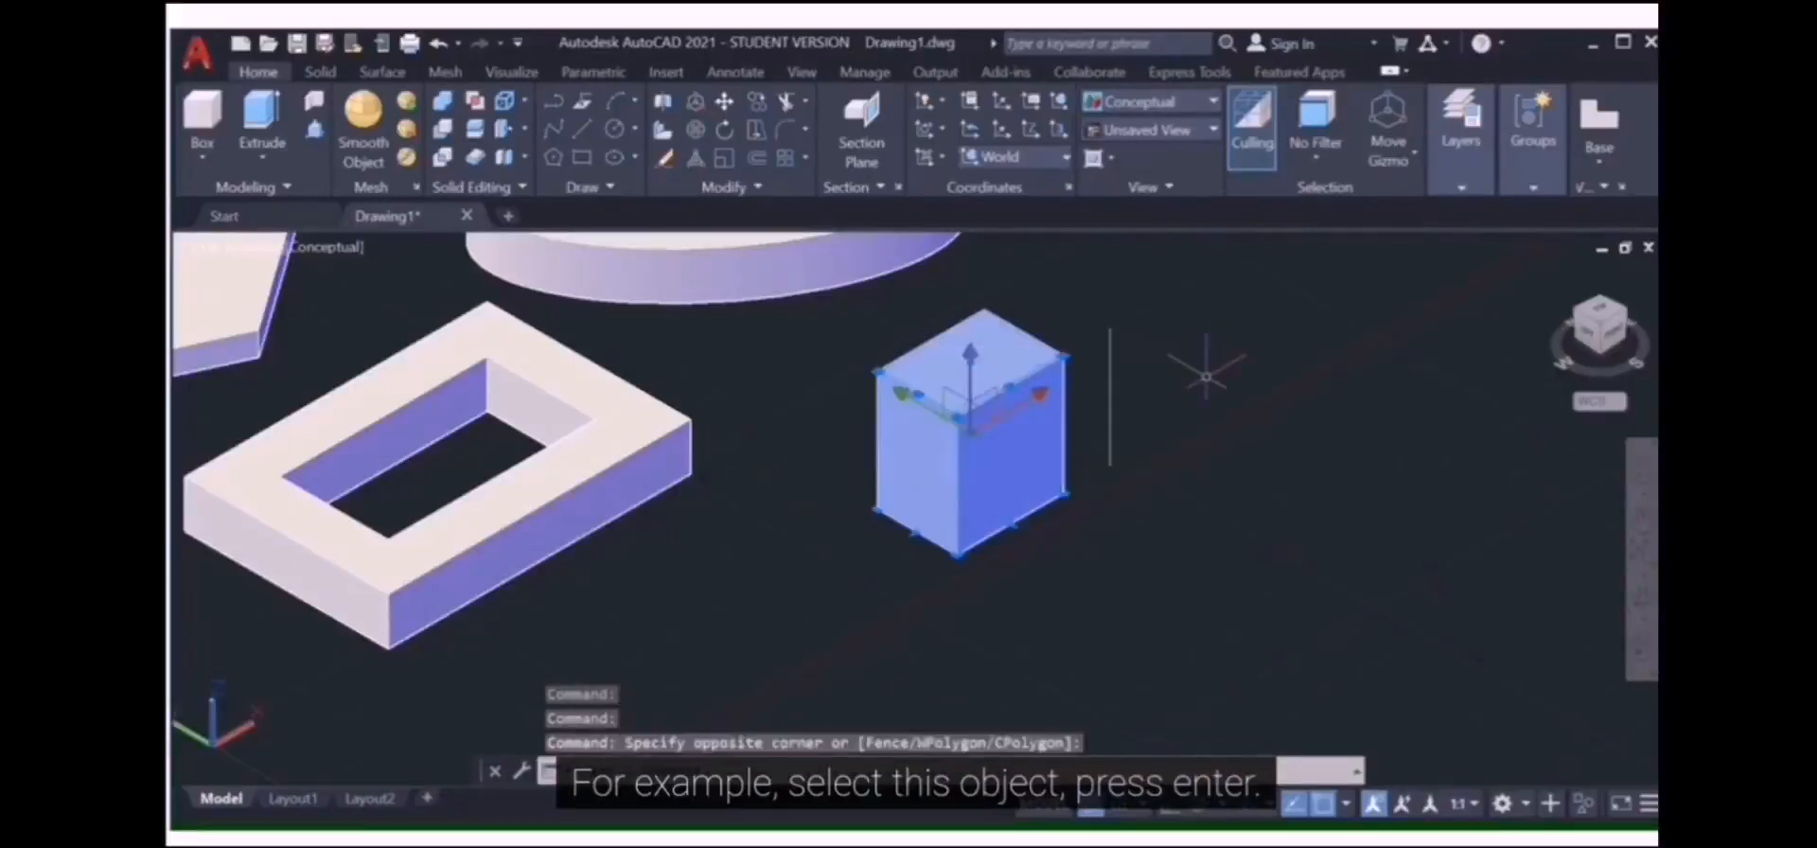
key("Escape")
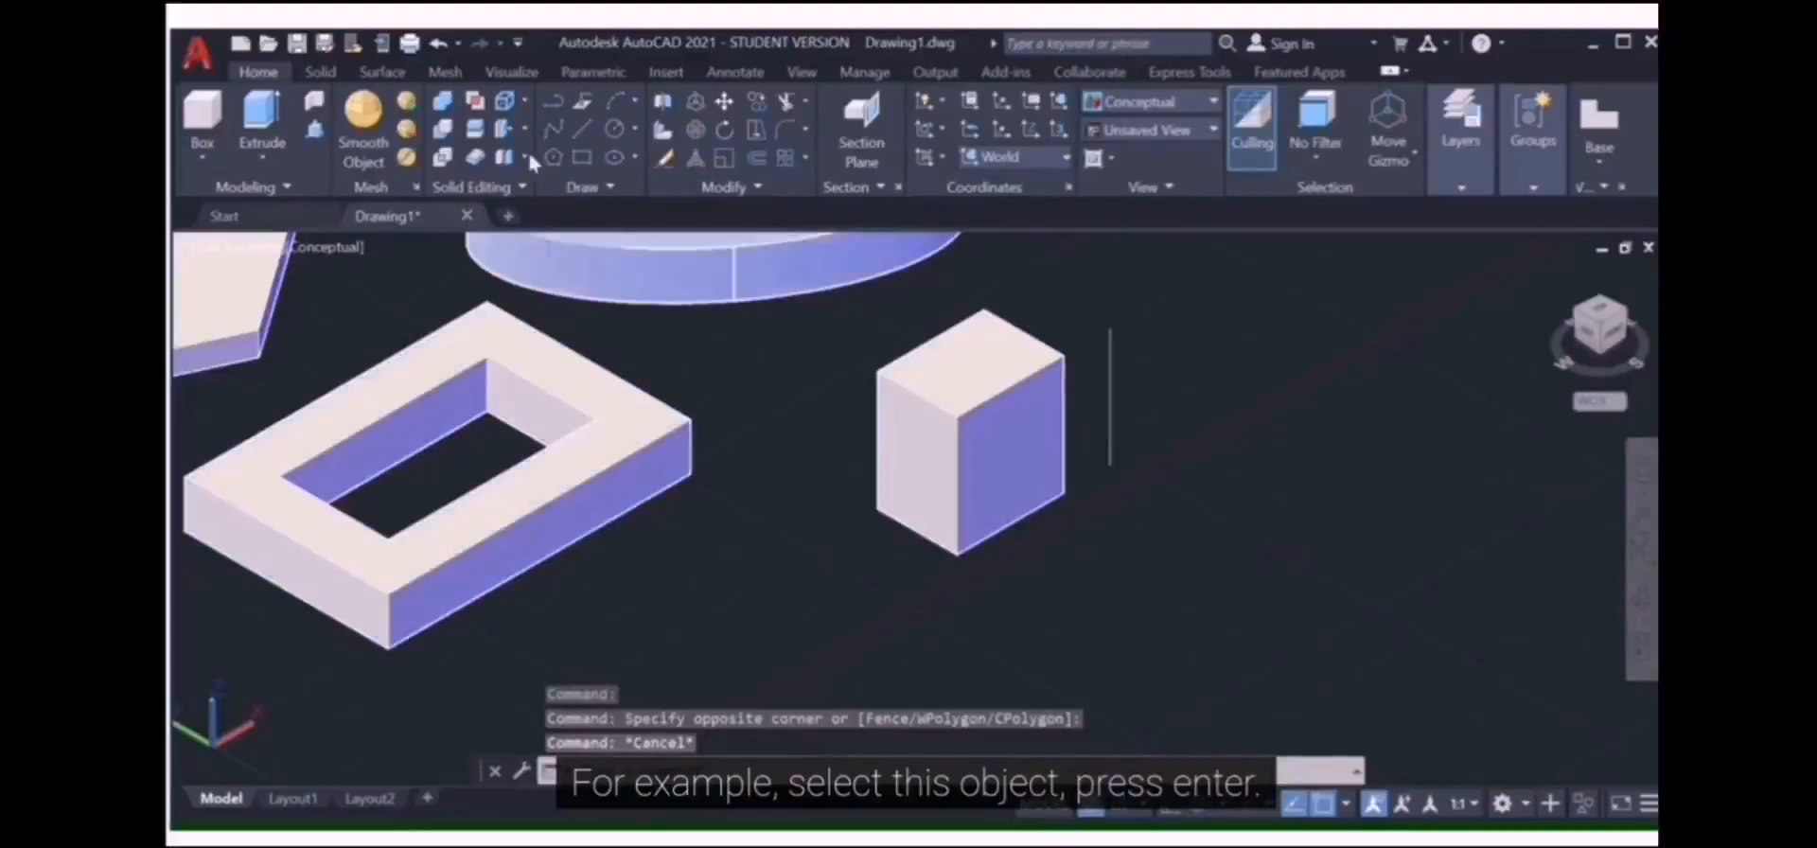
left_click(505, 104)
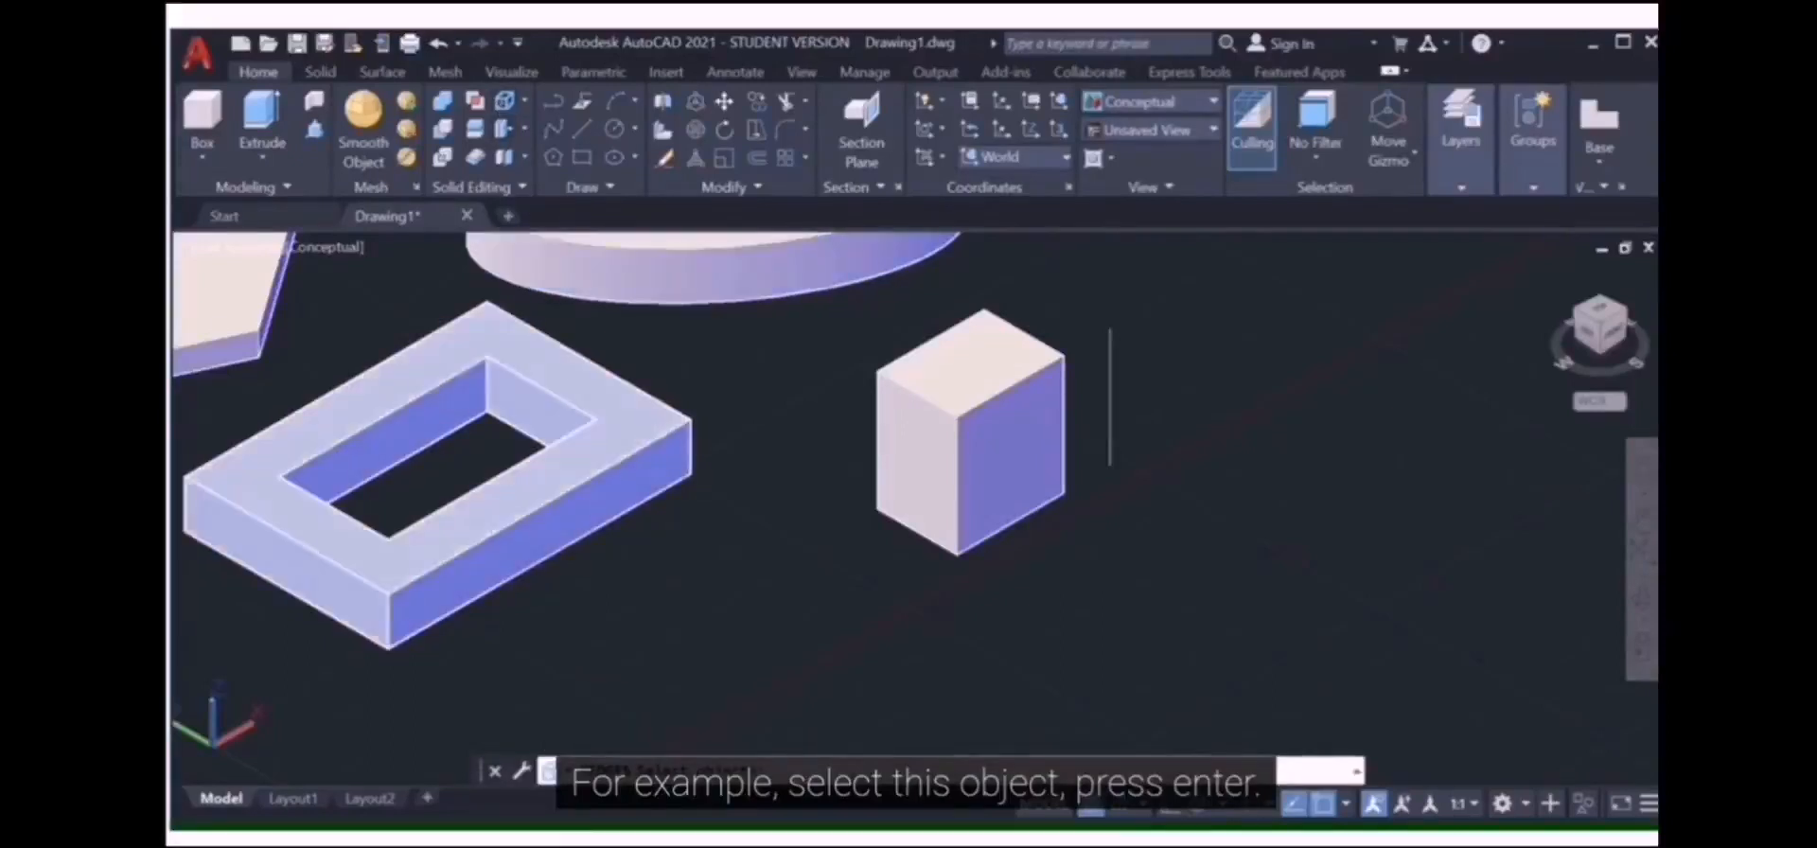
left_click(658, 432)
Step: Finish extracting the rectangular frame solid's edges
key("Return")
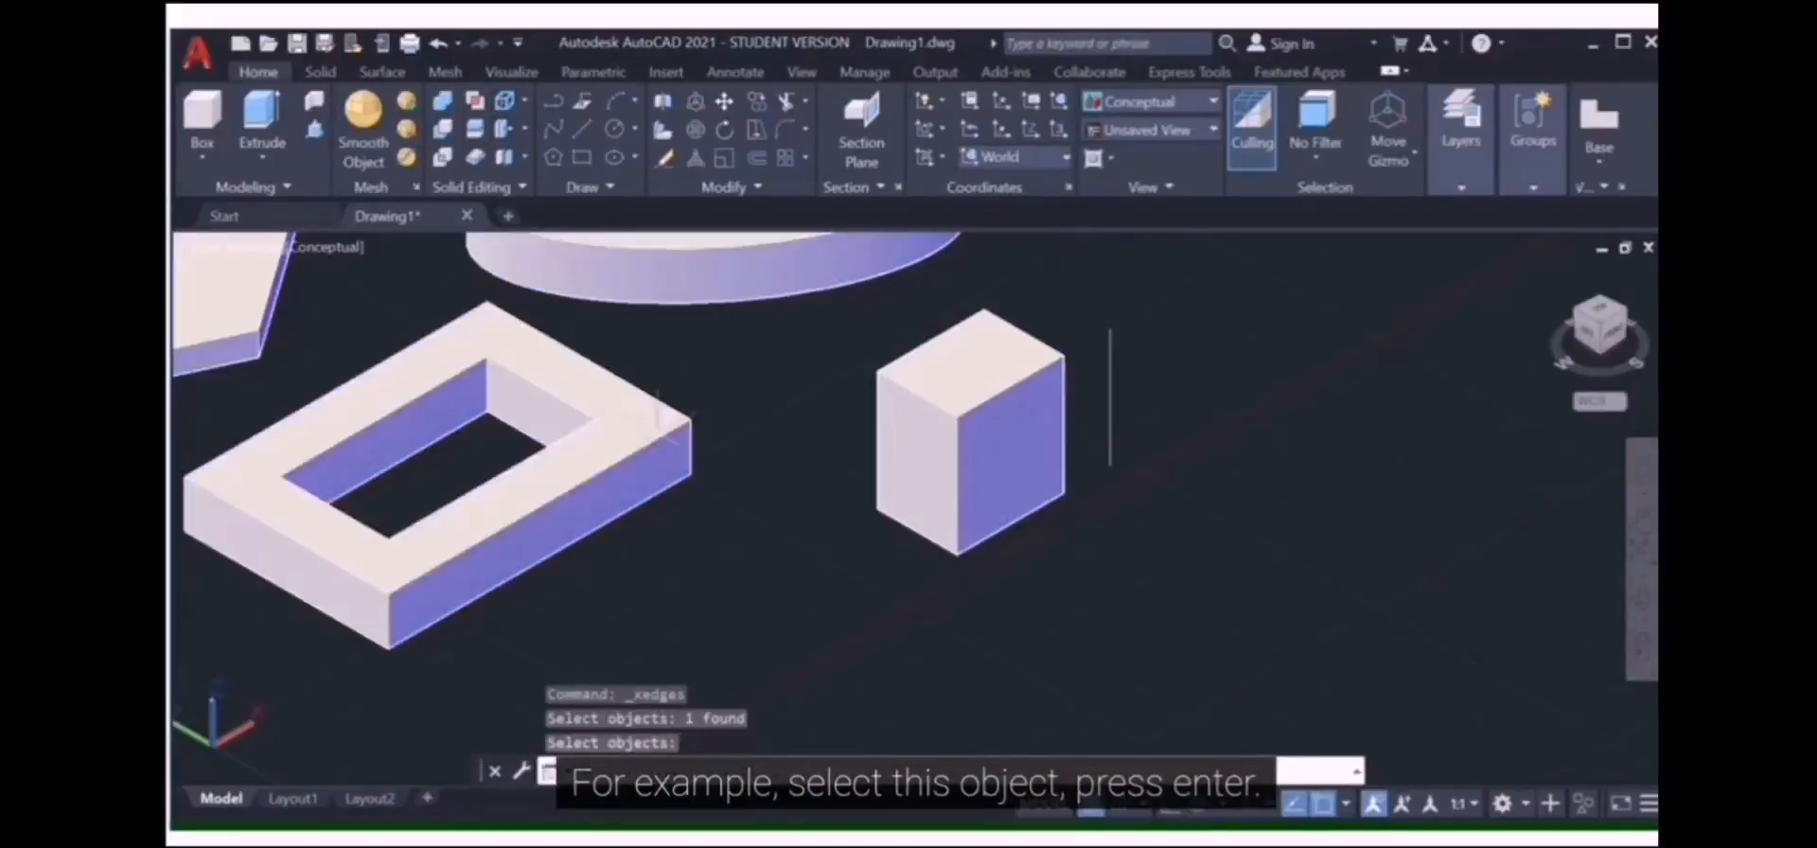
scroll(693, 441, "up", 5)
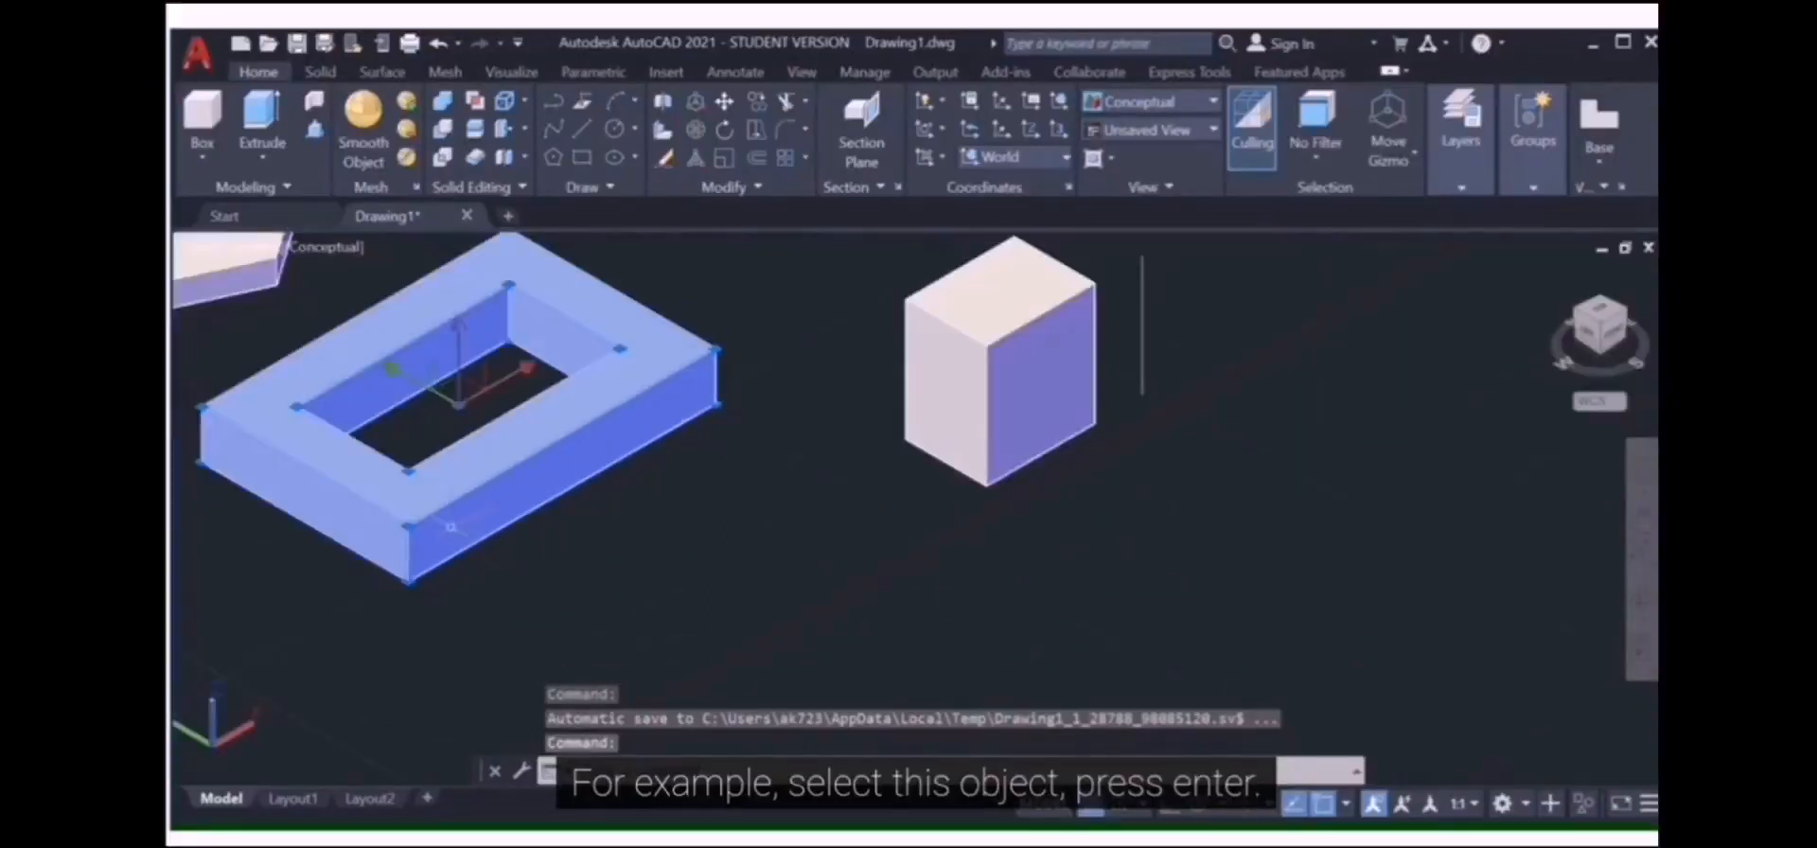
left_click(506, 101)
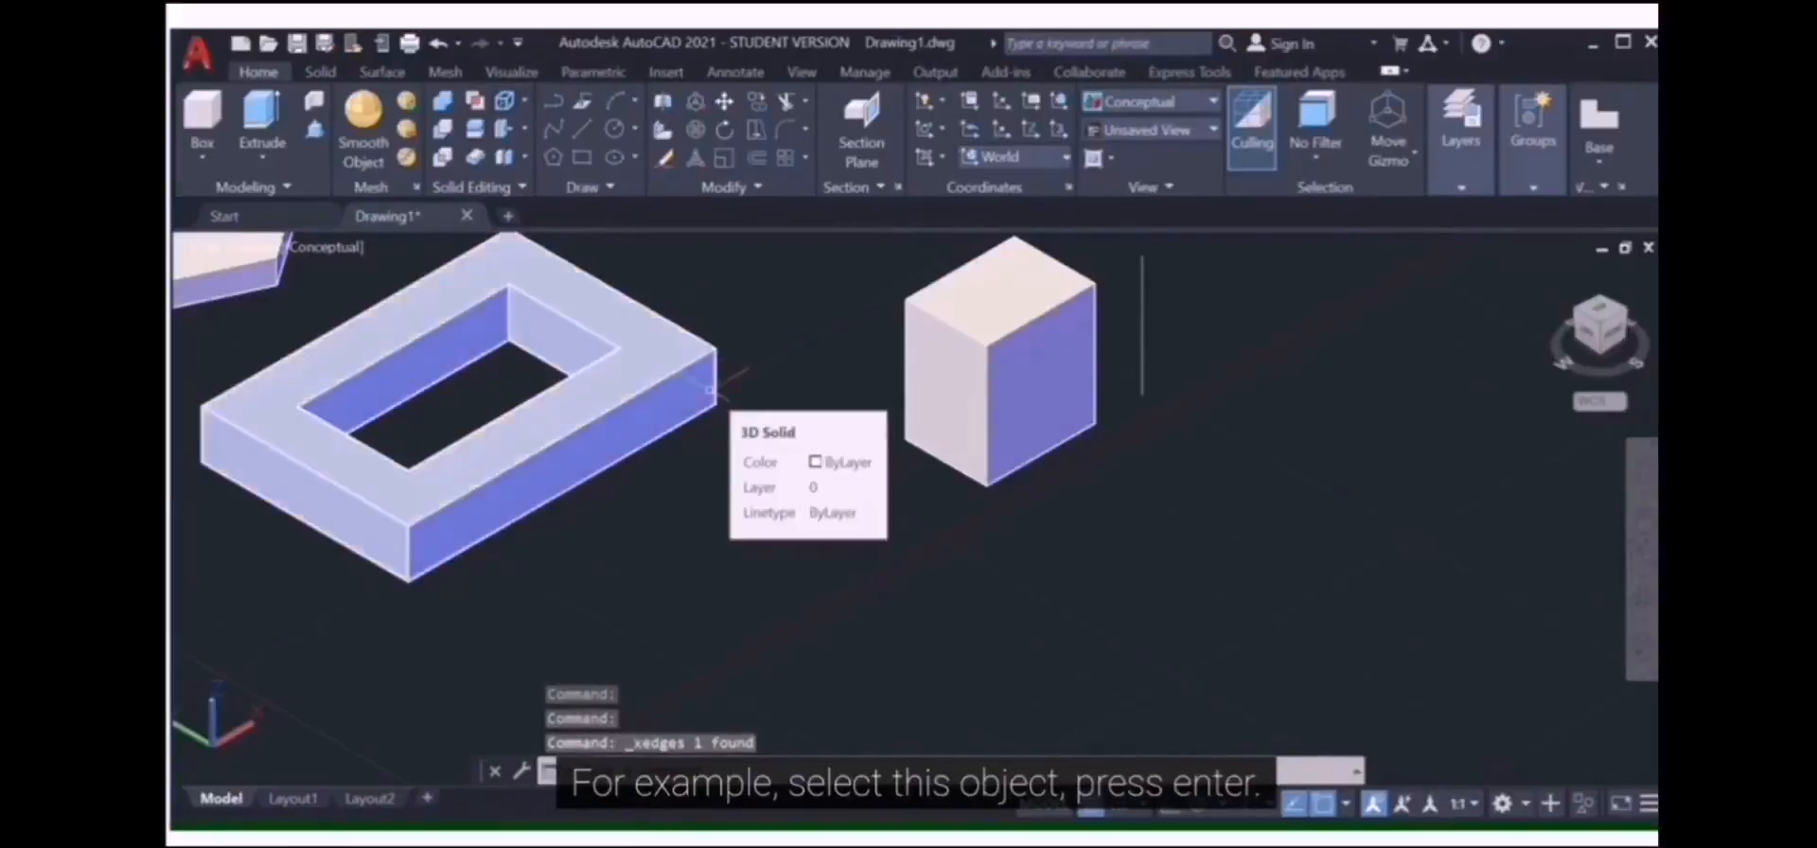
scroll(712, 388, "up", 2)
scroll(715, 378, "down", 2)
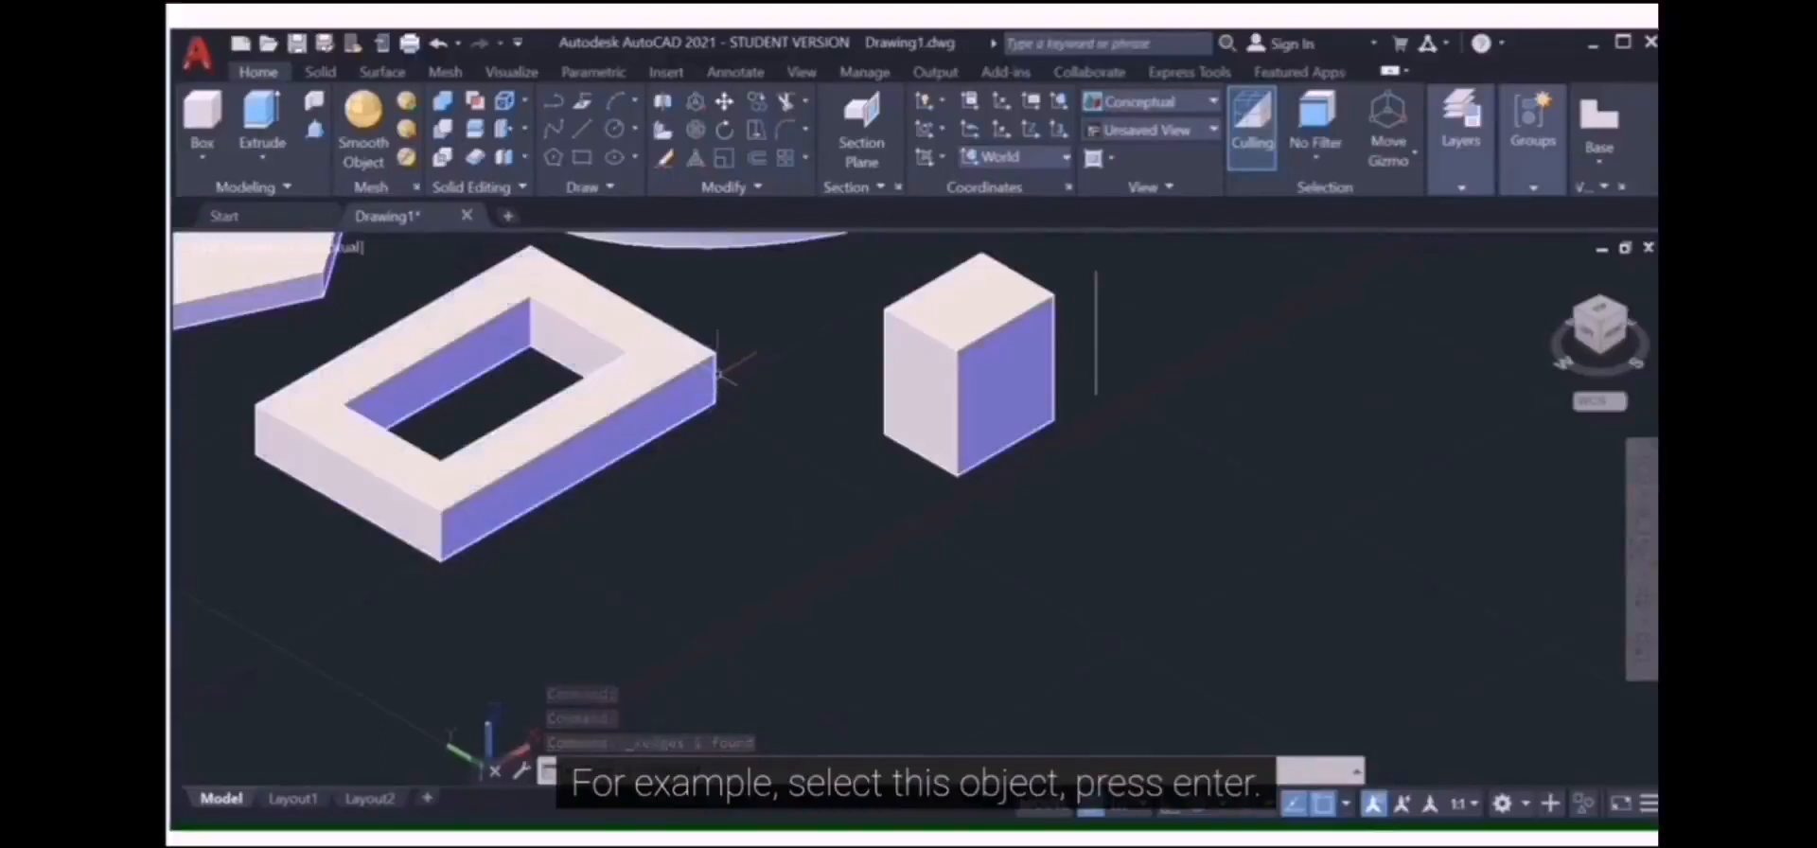
Step: Move the frame solid aside so its wireframe edges stand alone
left_click(717, 375)
left_click(714, 353)
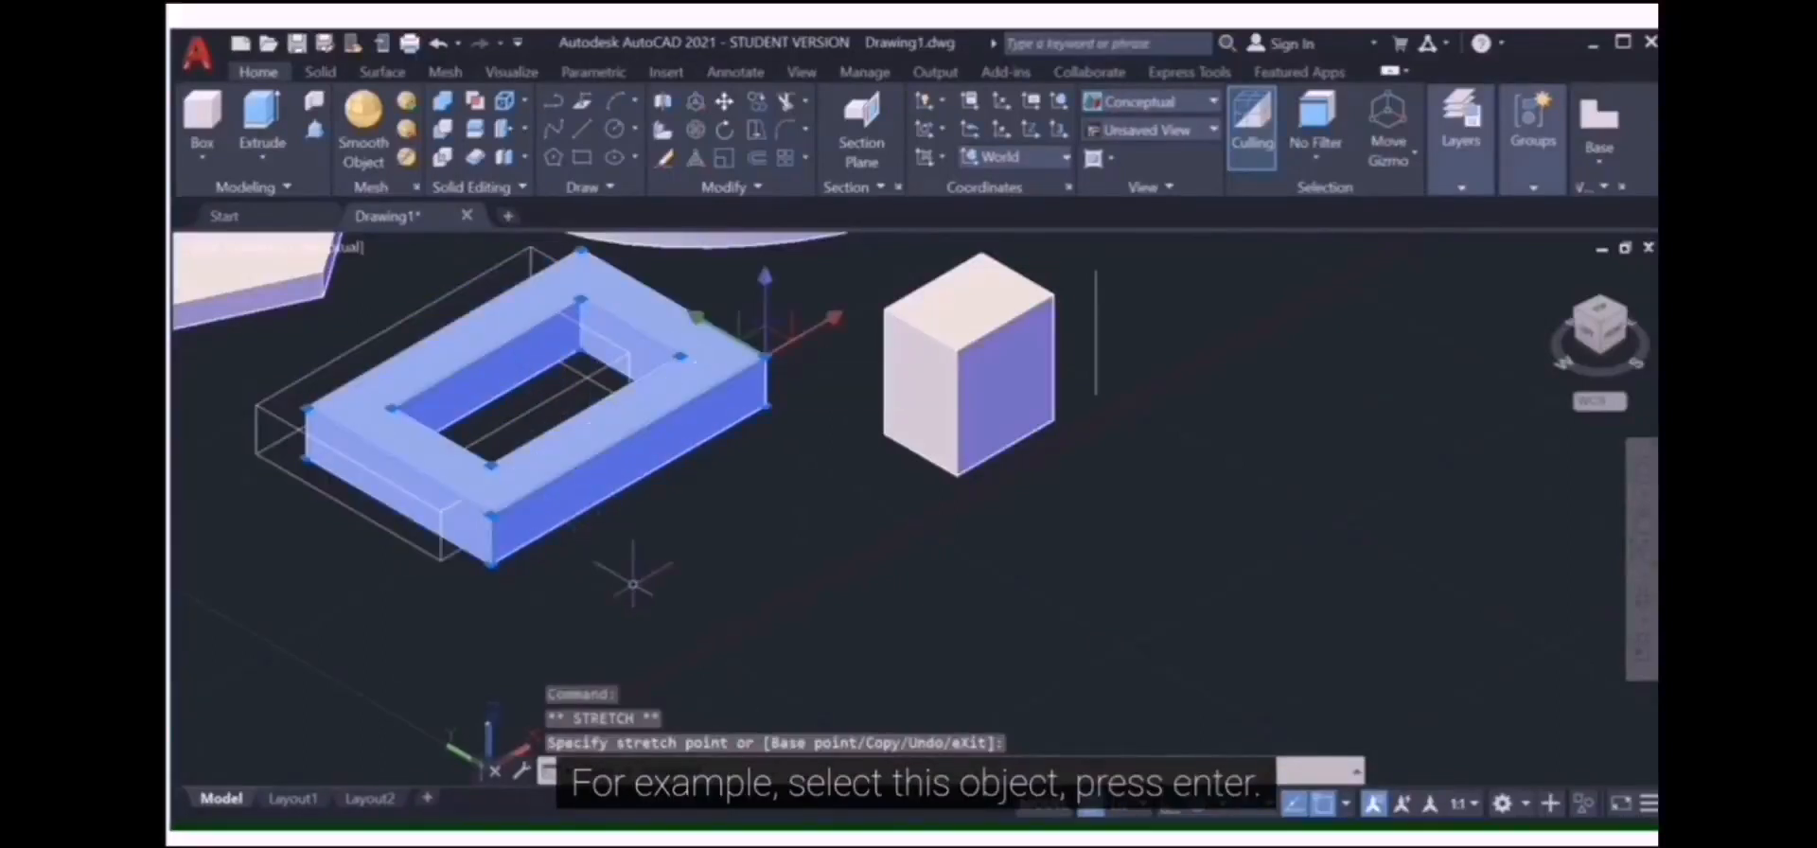
key("Return")
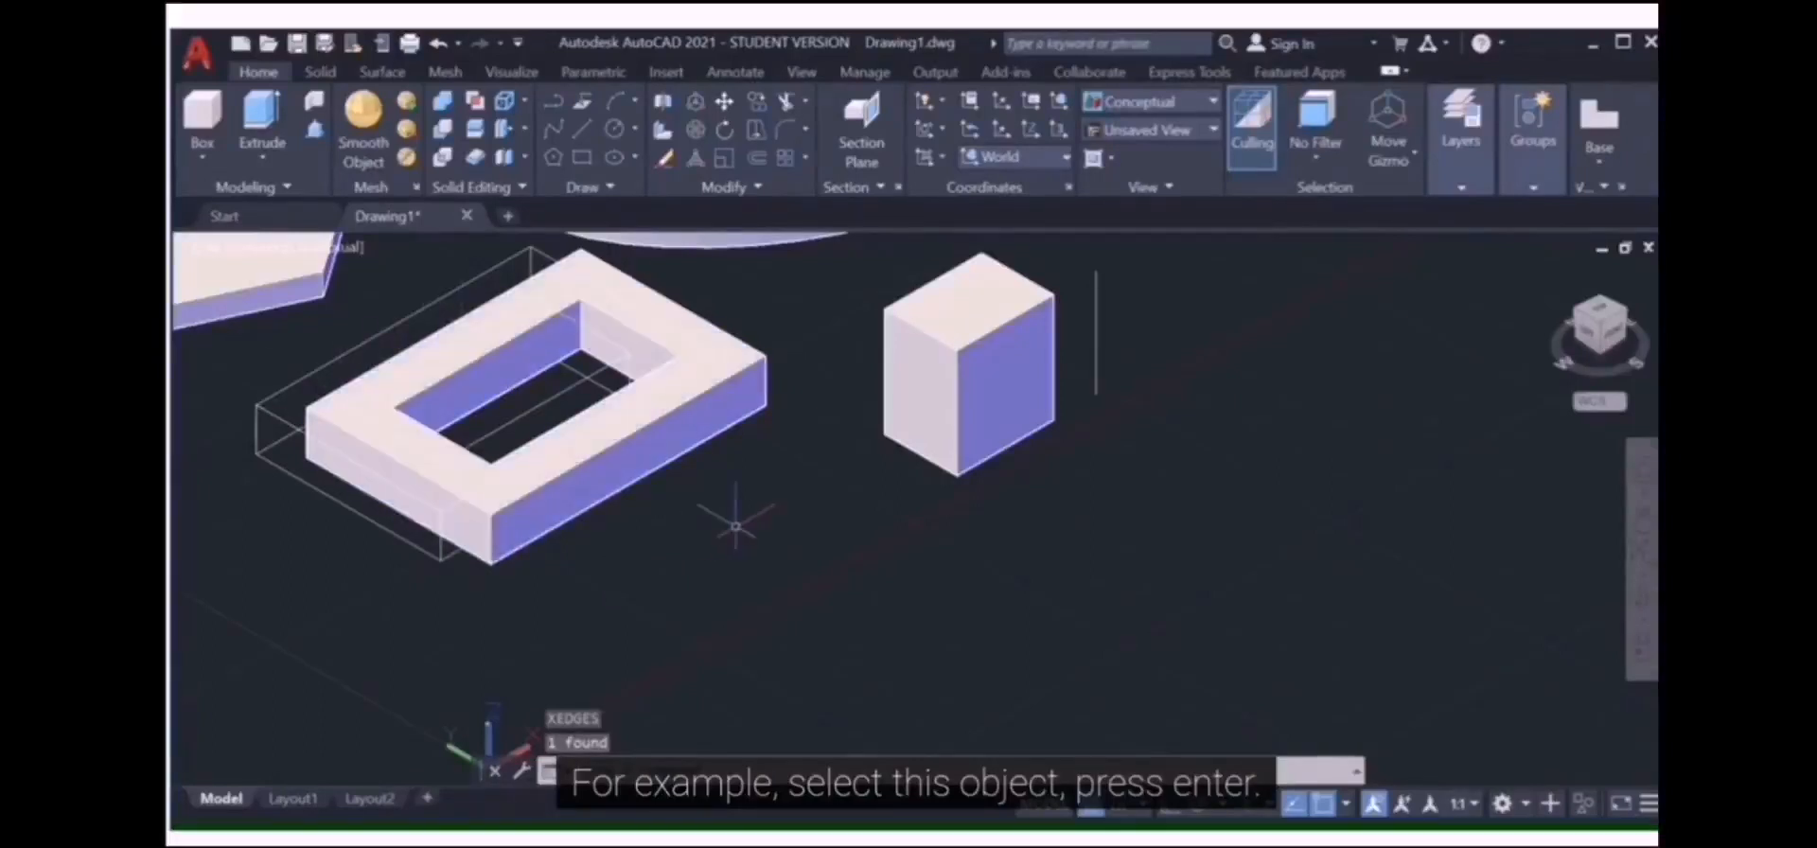
scroll(736, 526, "down", 4)
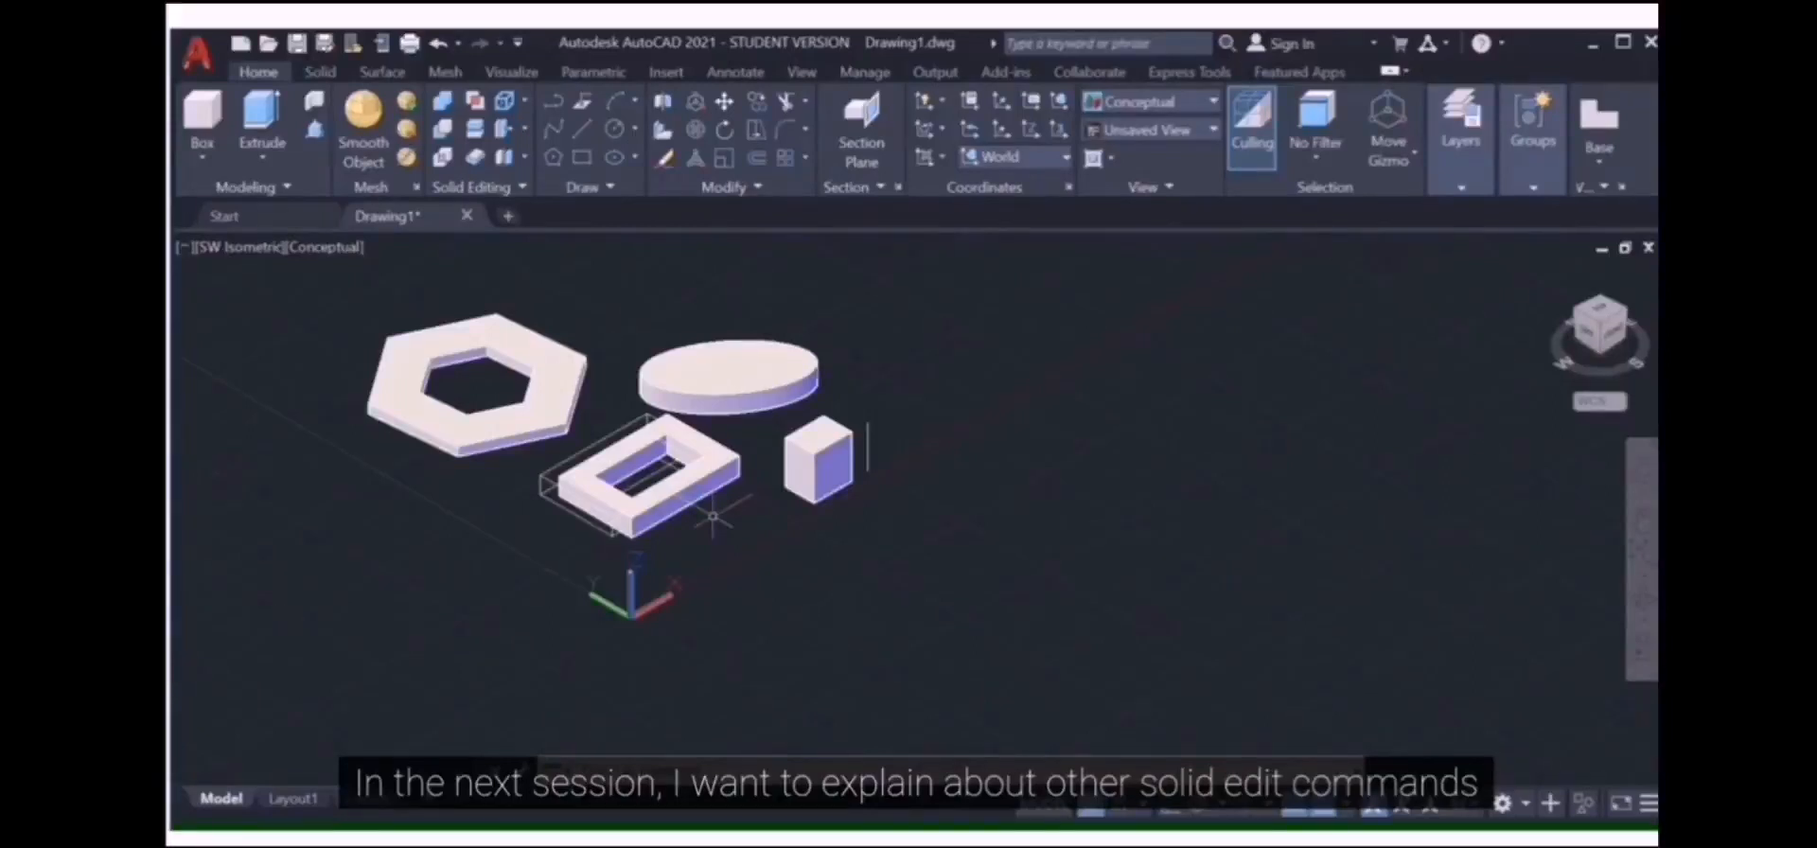
Step: Check the face-editing flyout, then open the body-editing flyout holding Separate
left_click(523, 133)
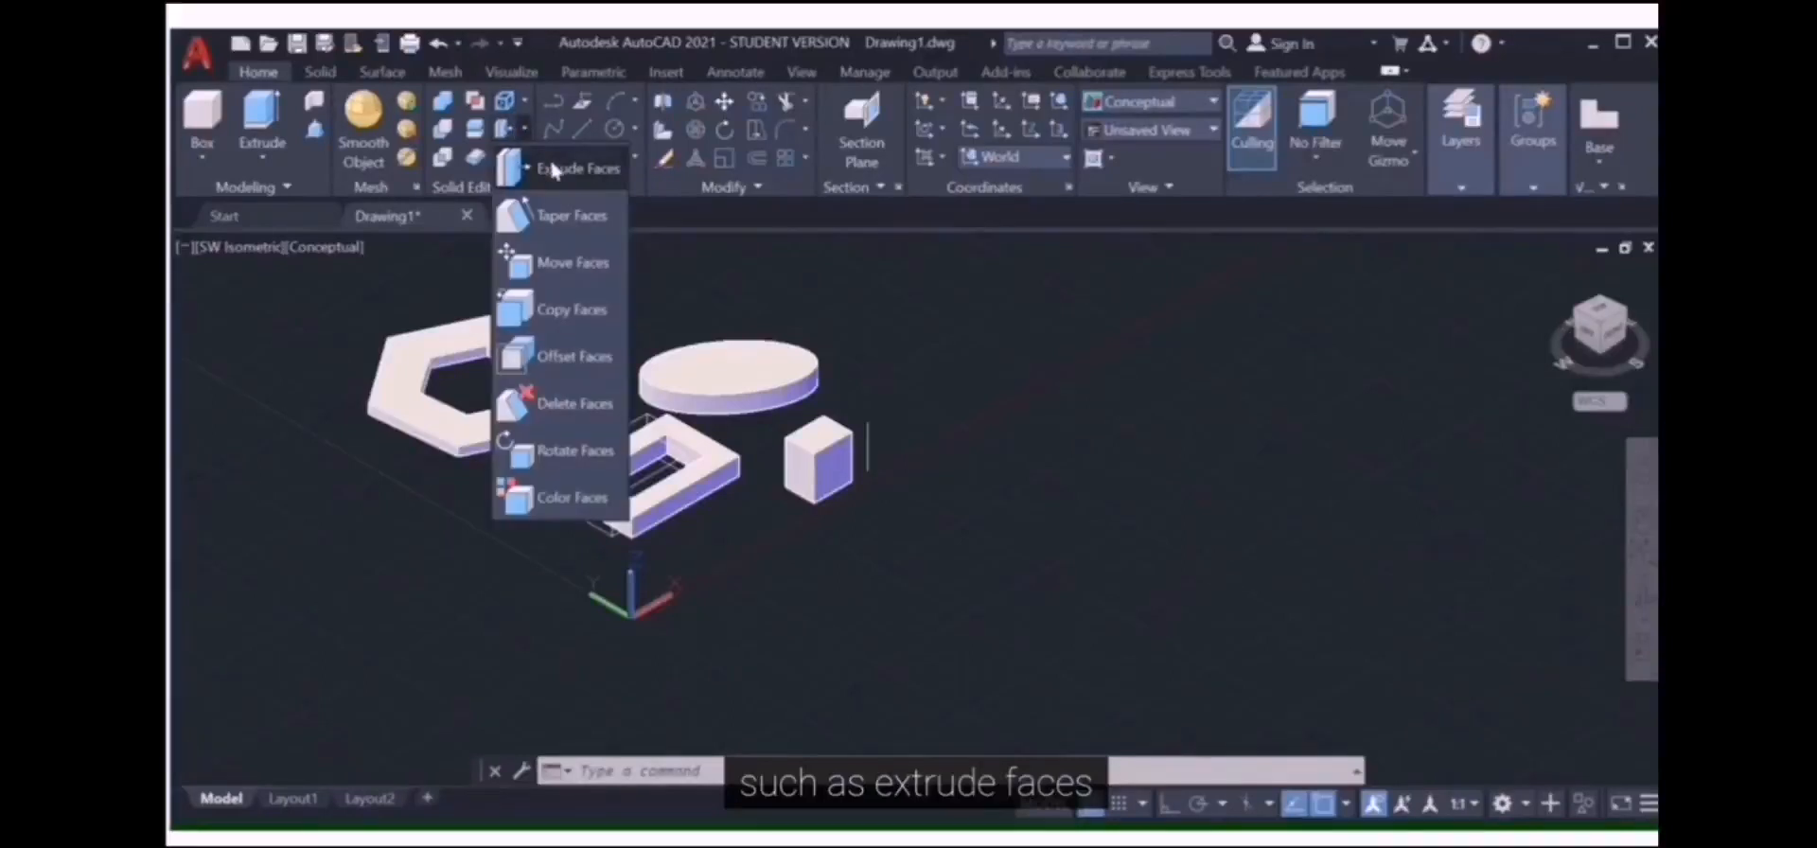
left_click(525, 134)
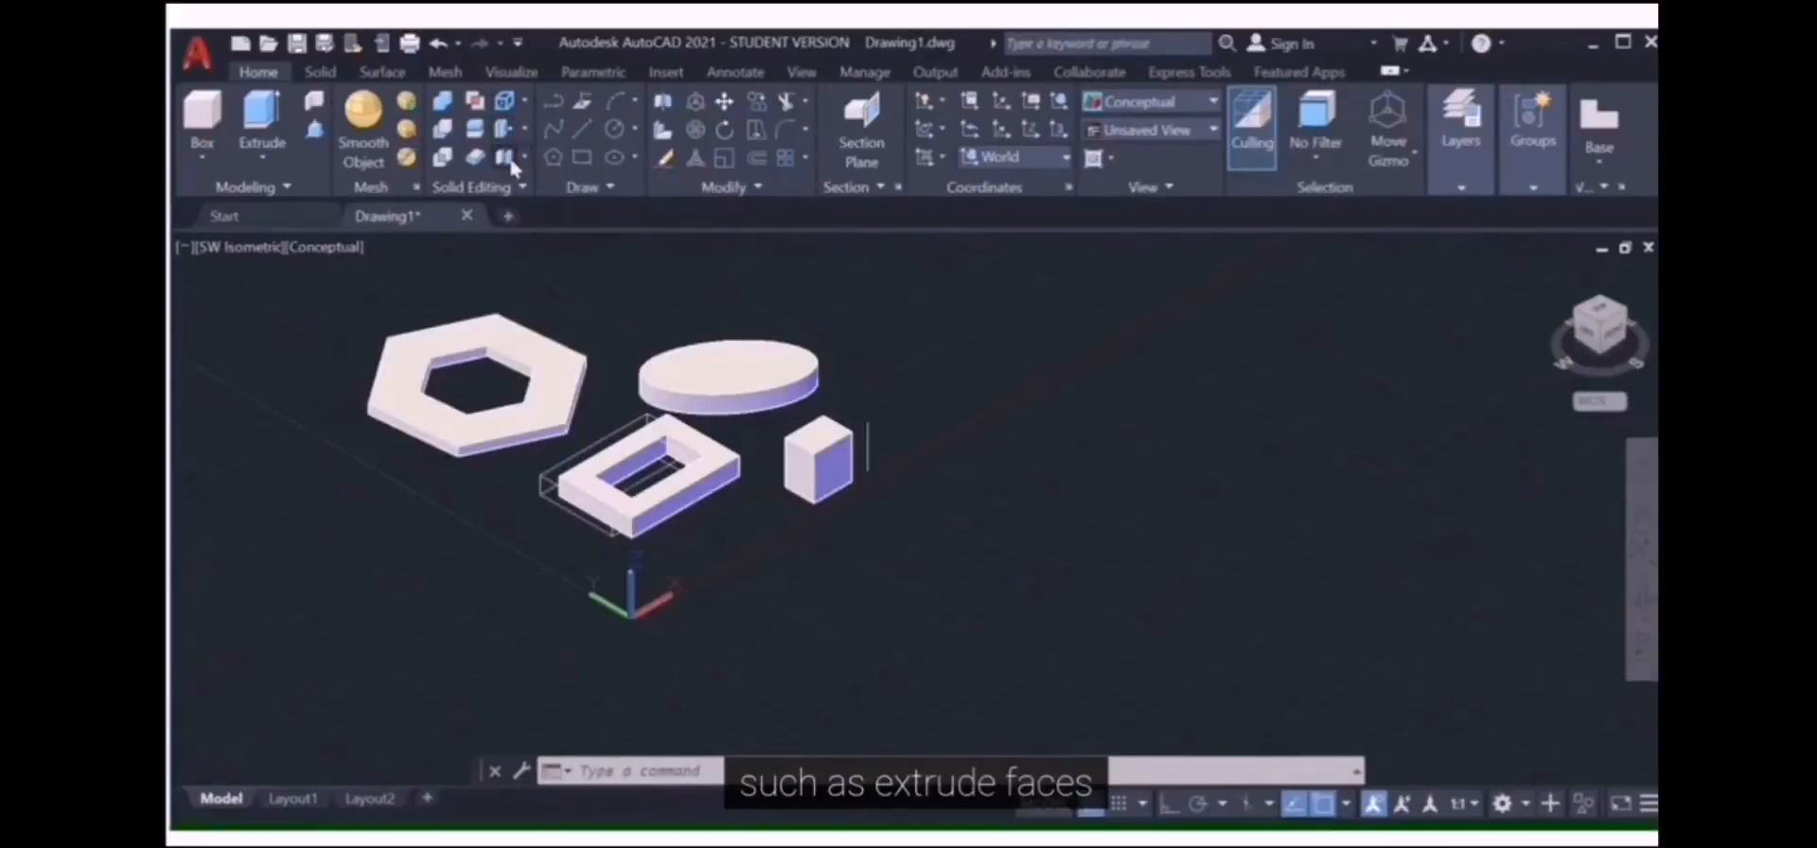
left_click(509, 162)
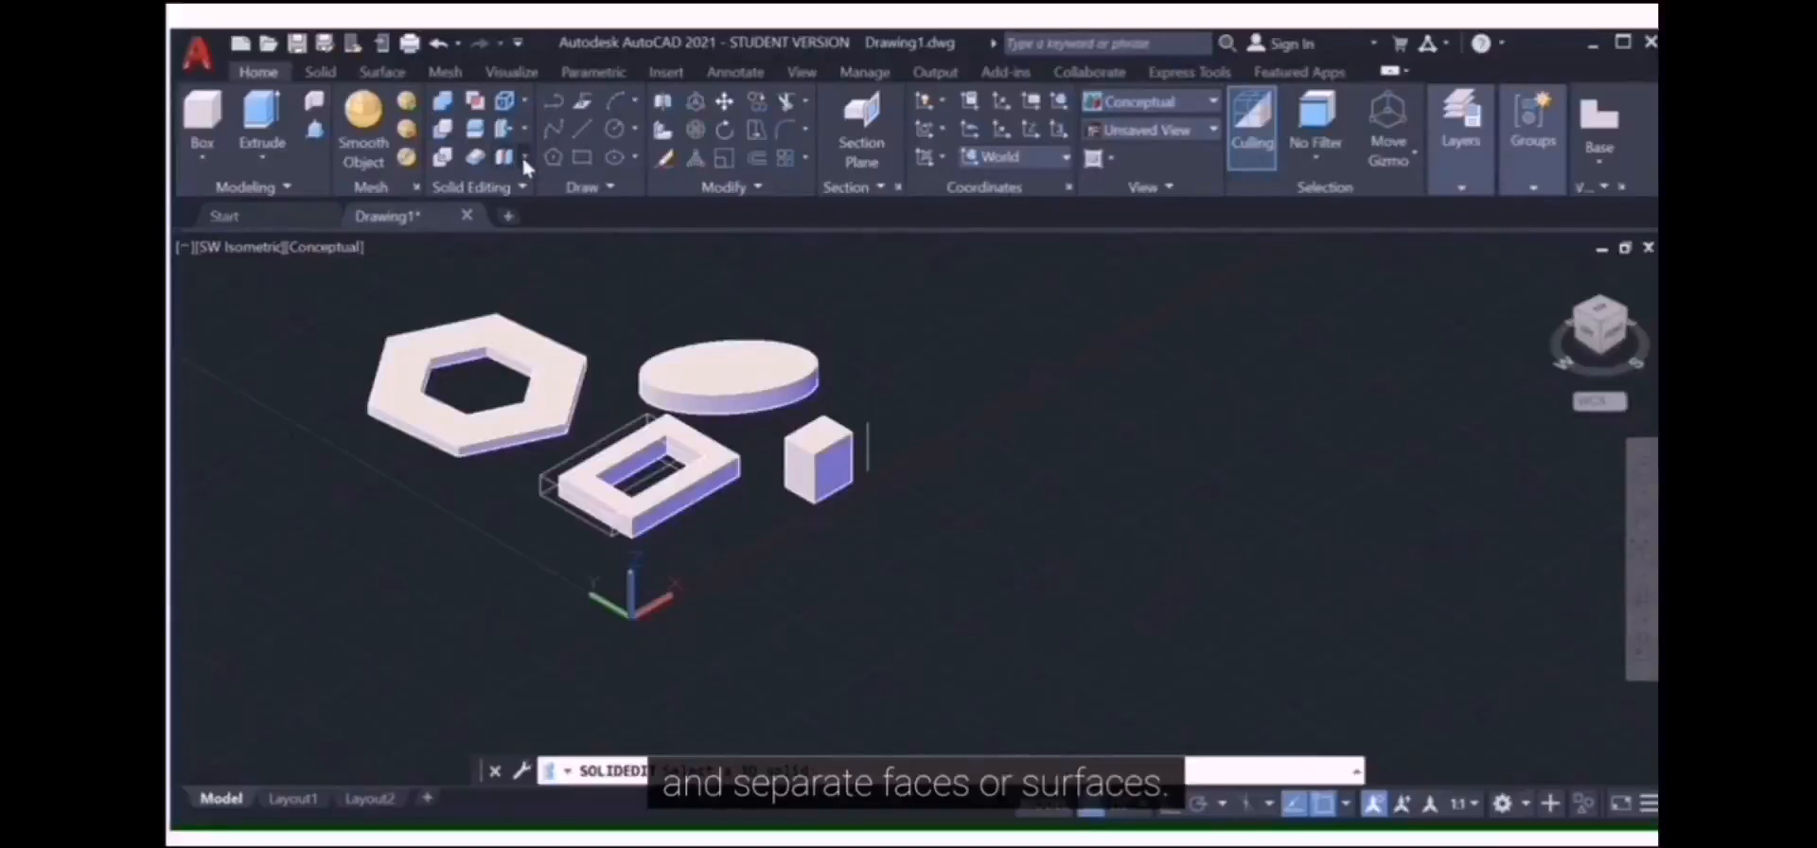
left_click(524, 159)
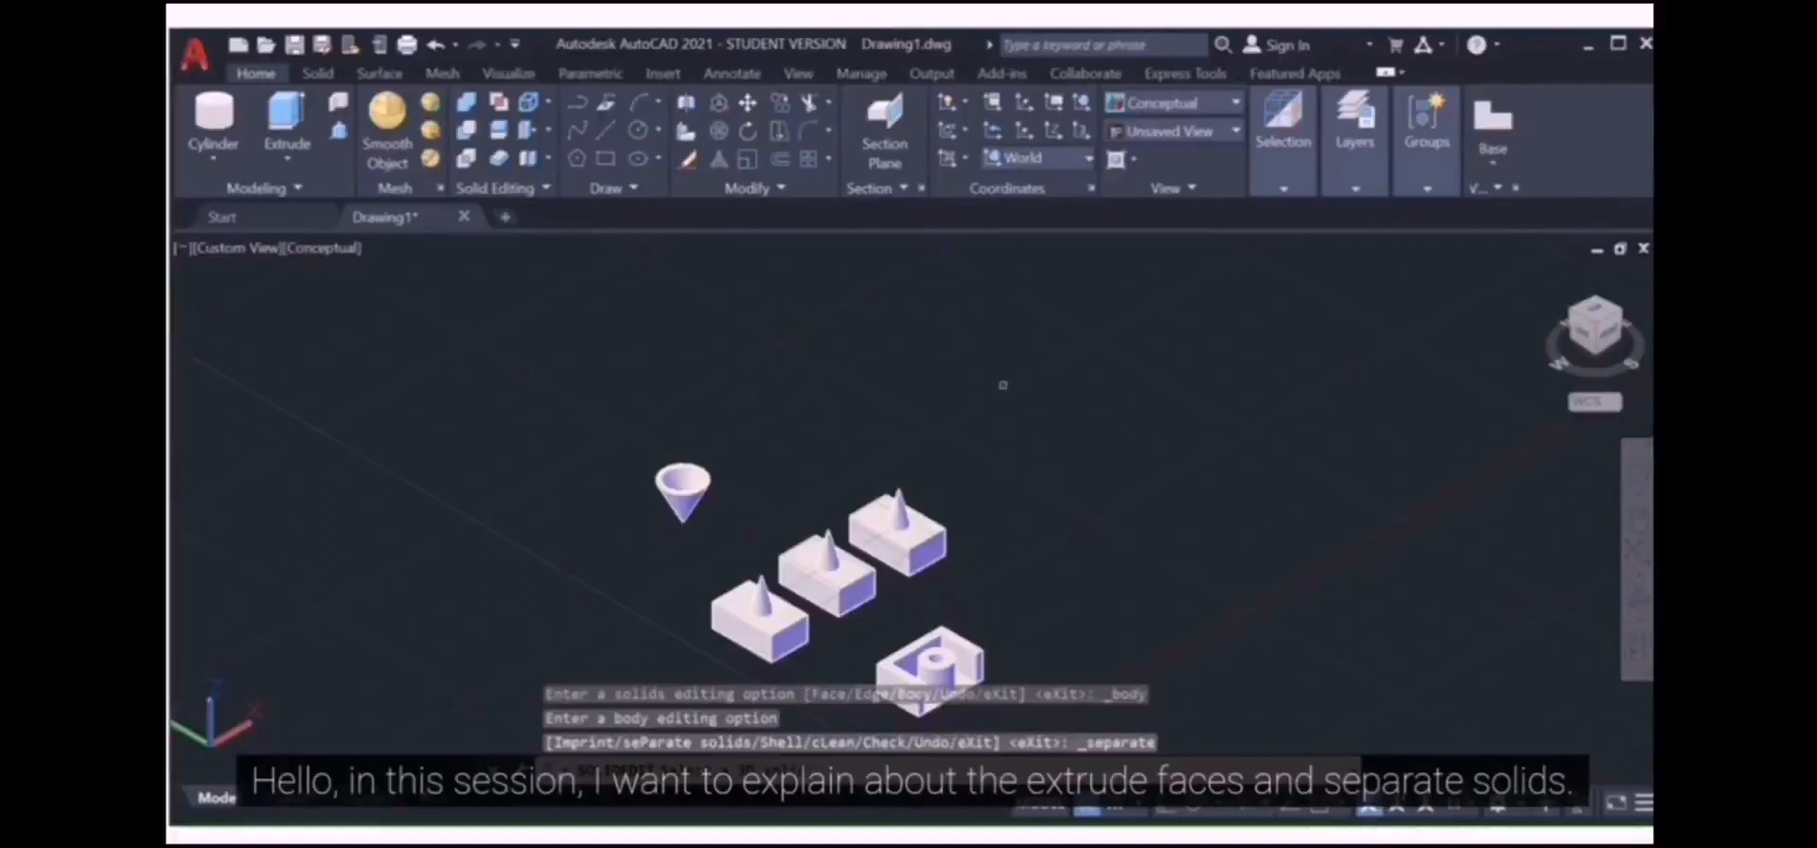
Step: Switch to Extrude Faces in the Solid Editing panel
left_click(527, 133)
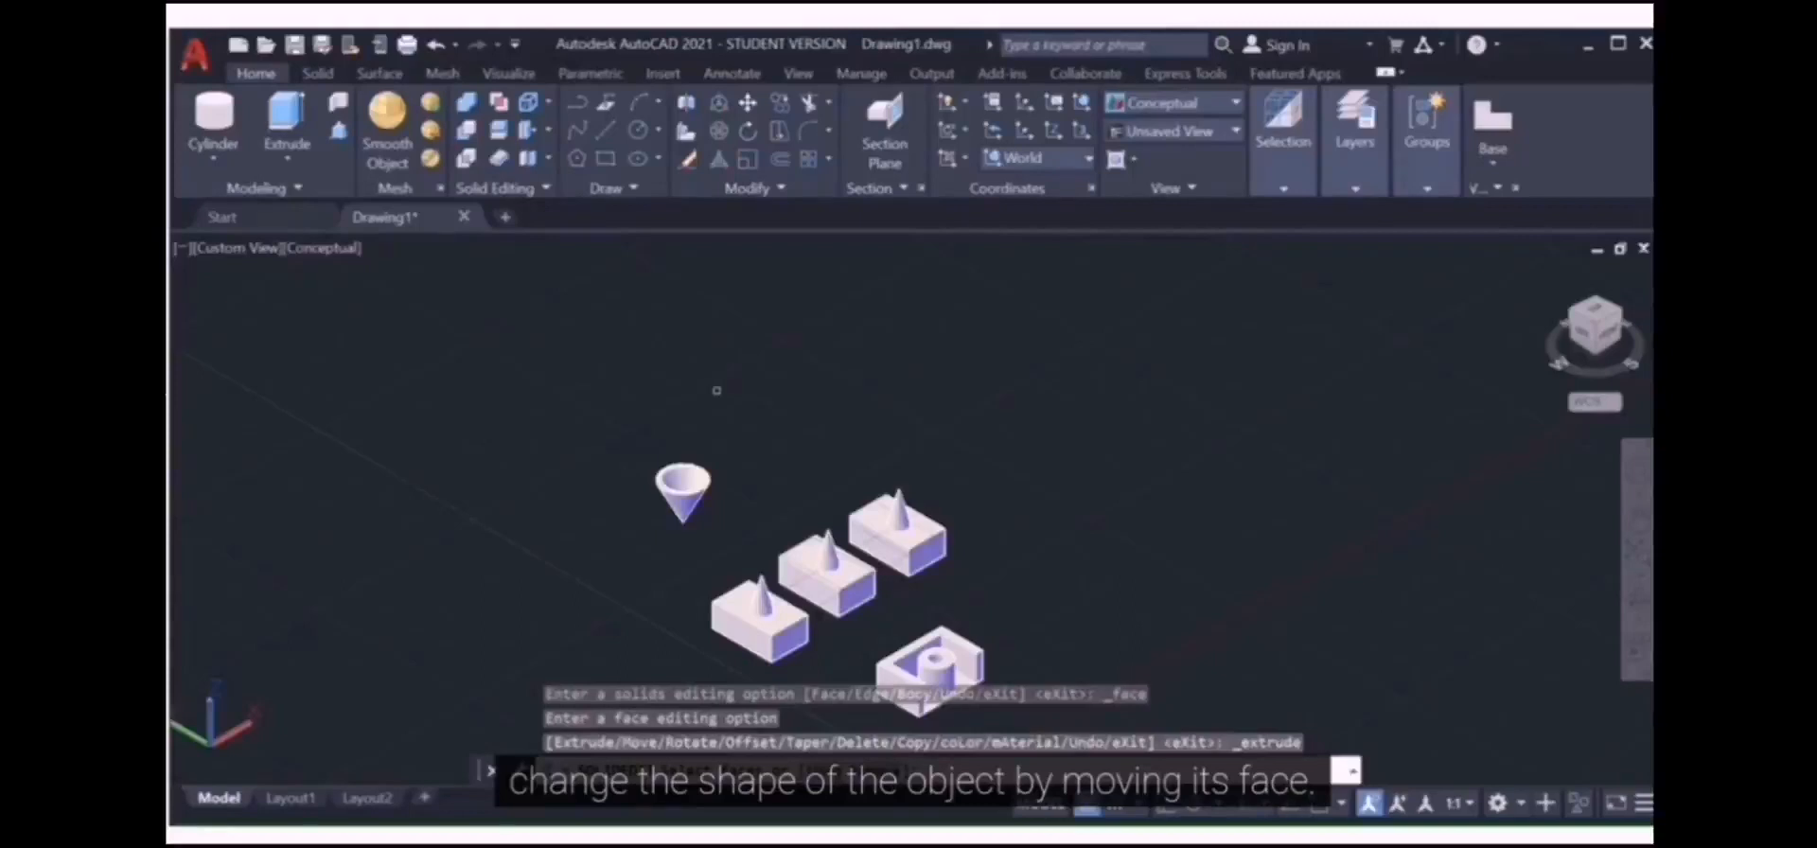
Step: Zoom to the slotted U-shaped block and pick its front face for extrusion
scroll(984, 513, "up", 2)
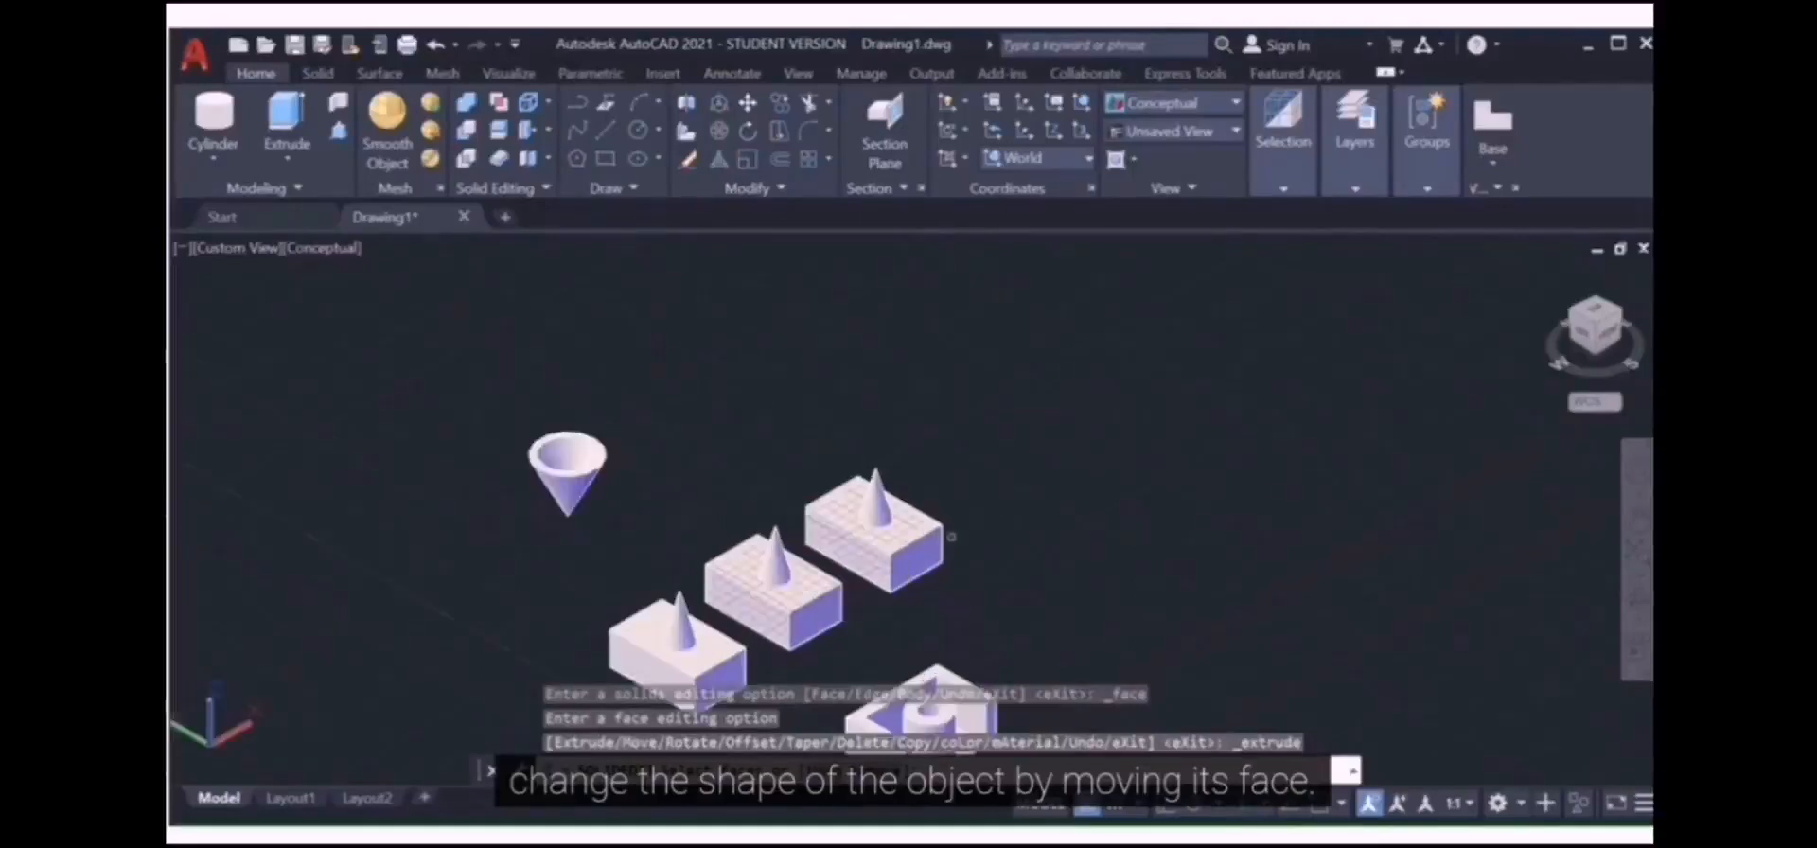
middle_click_drag(990, 514, 990, 385)
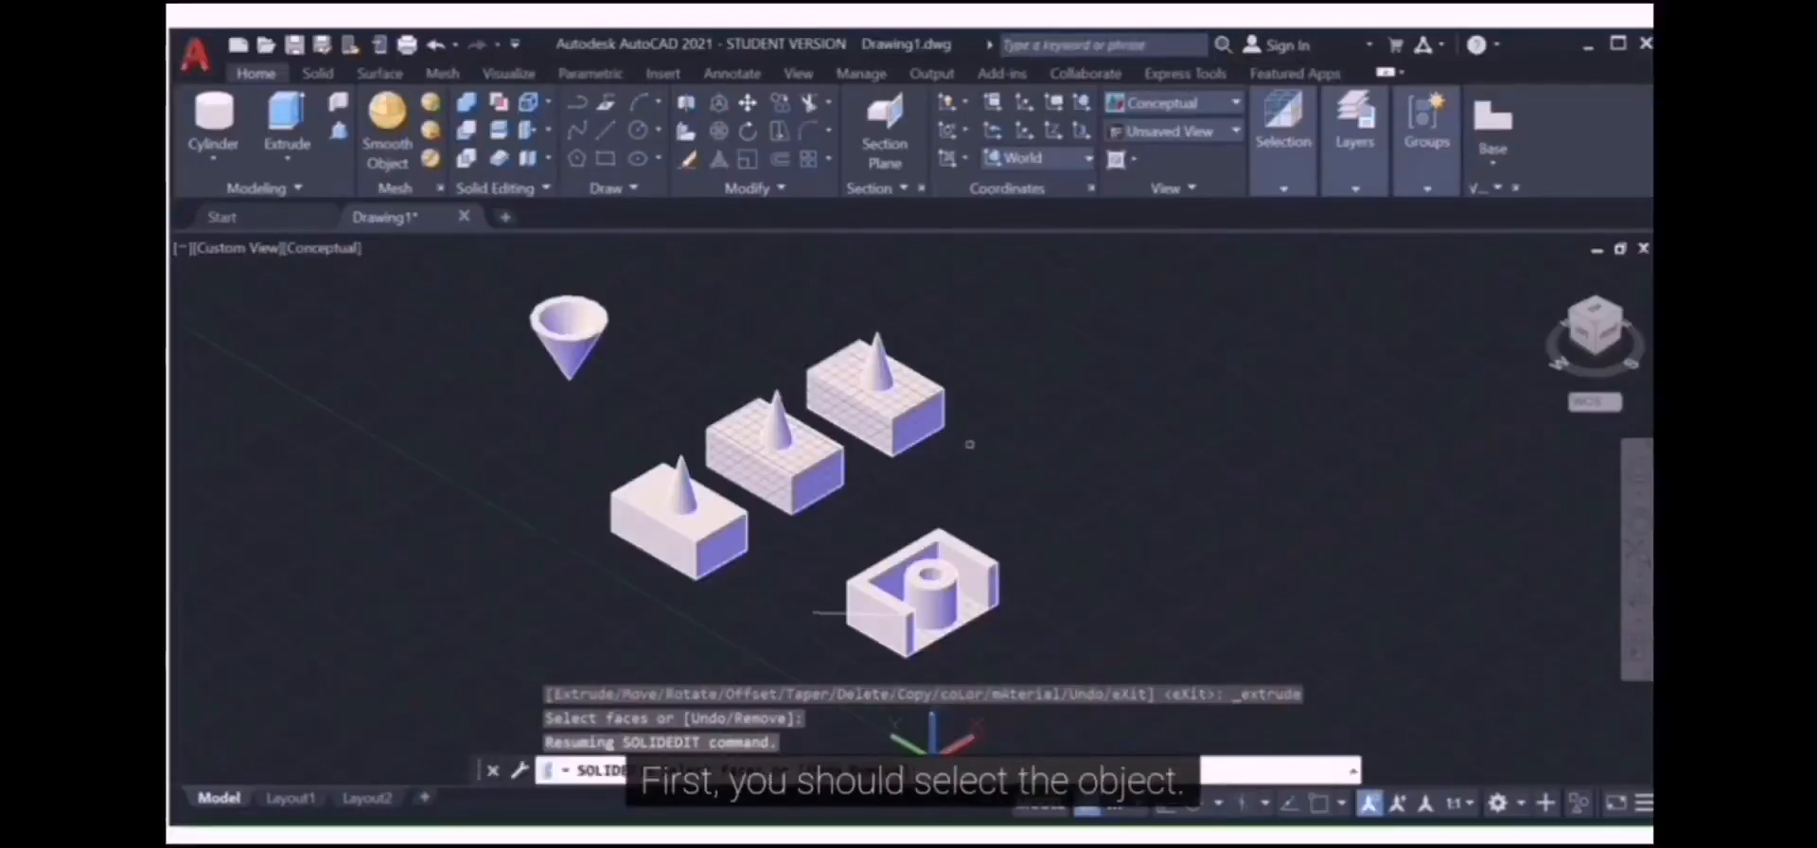
left_click(872, 613)
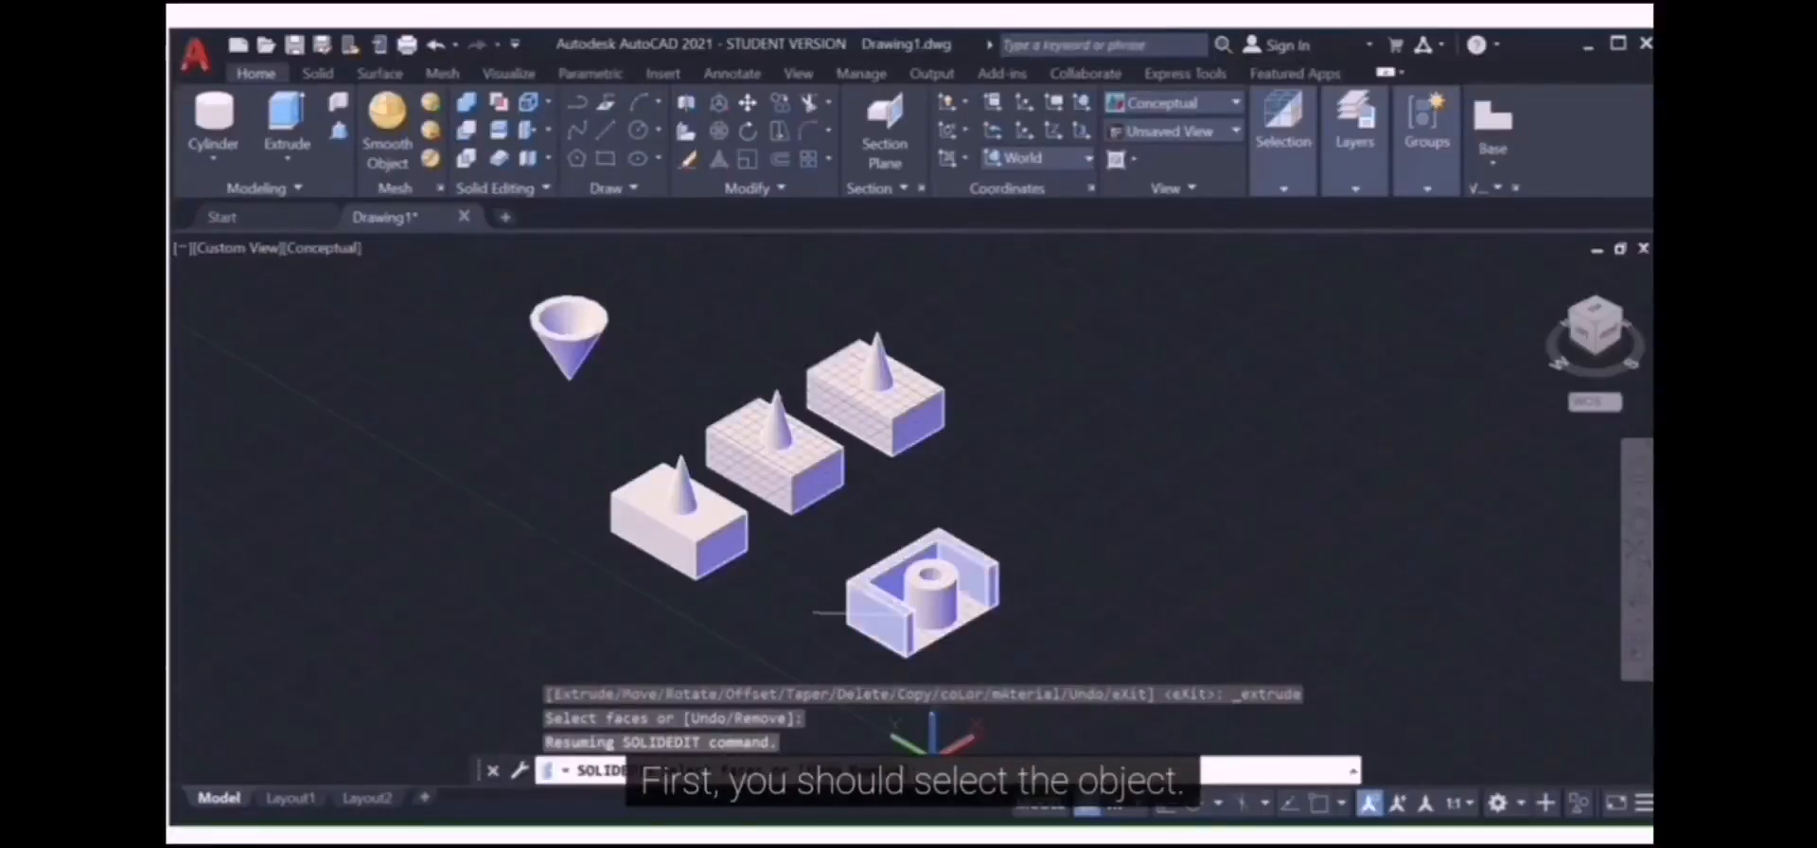
scroll(866, 651, "up", 3)
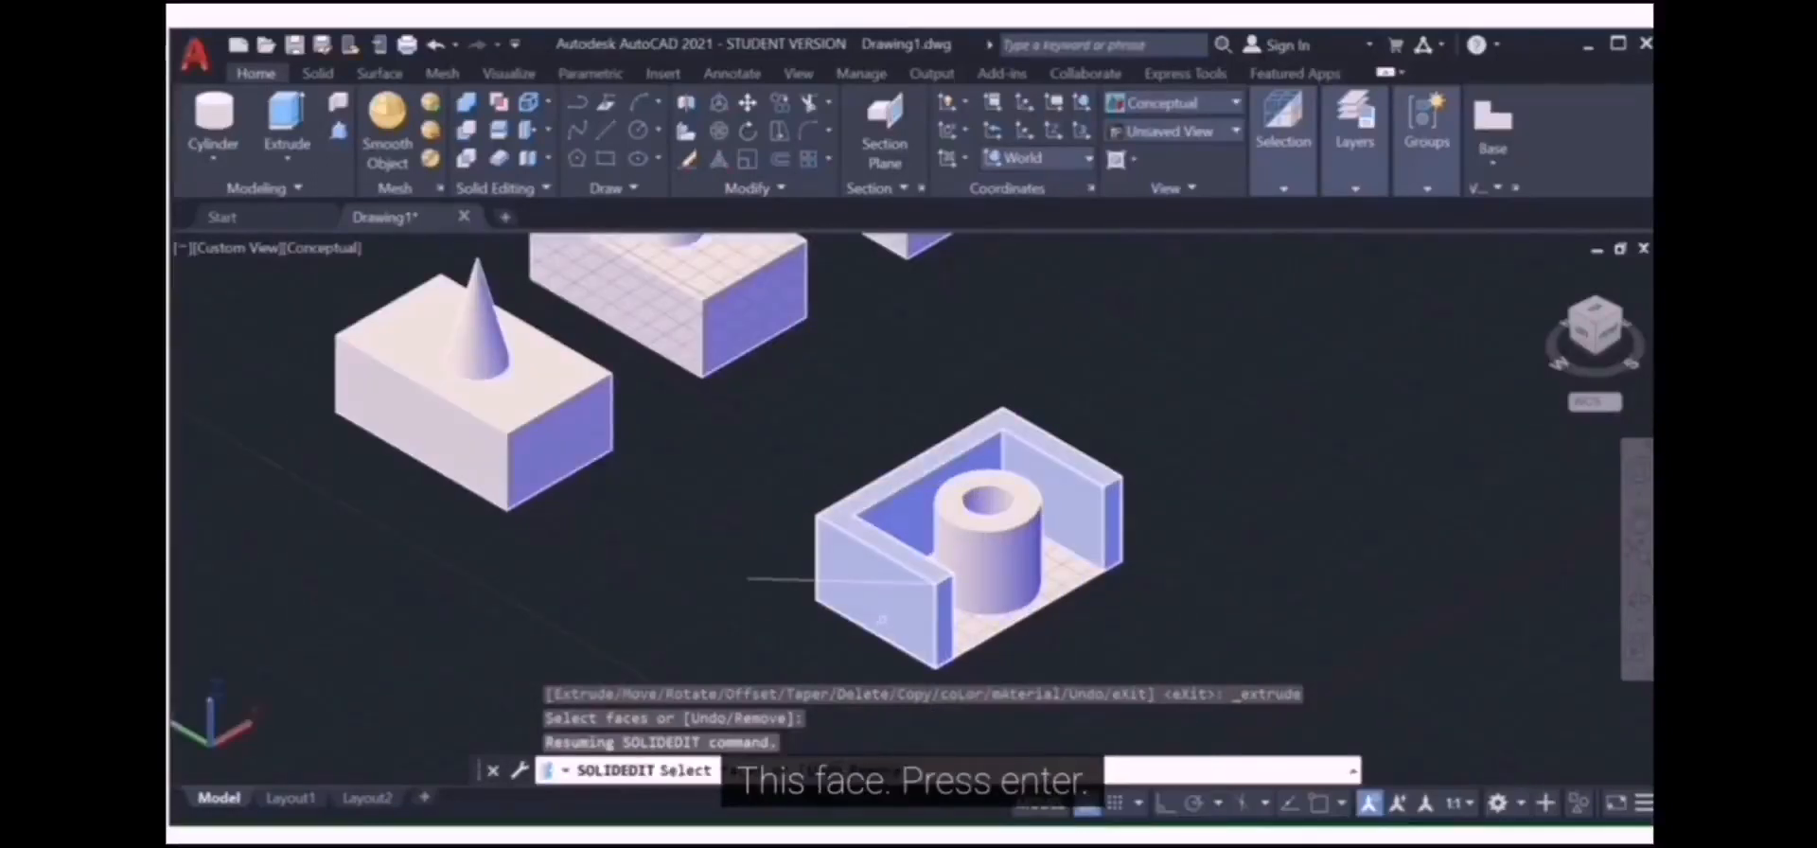
left_click(881, 619)
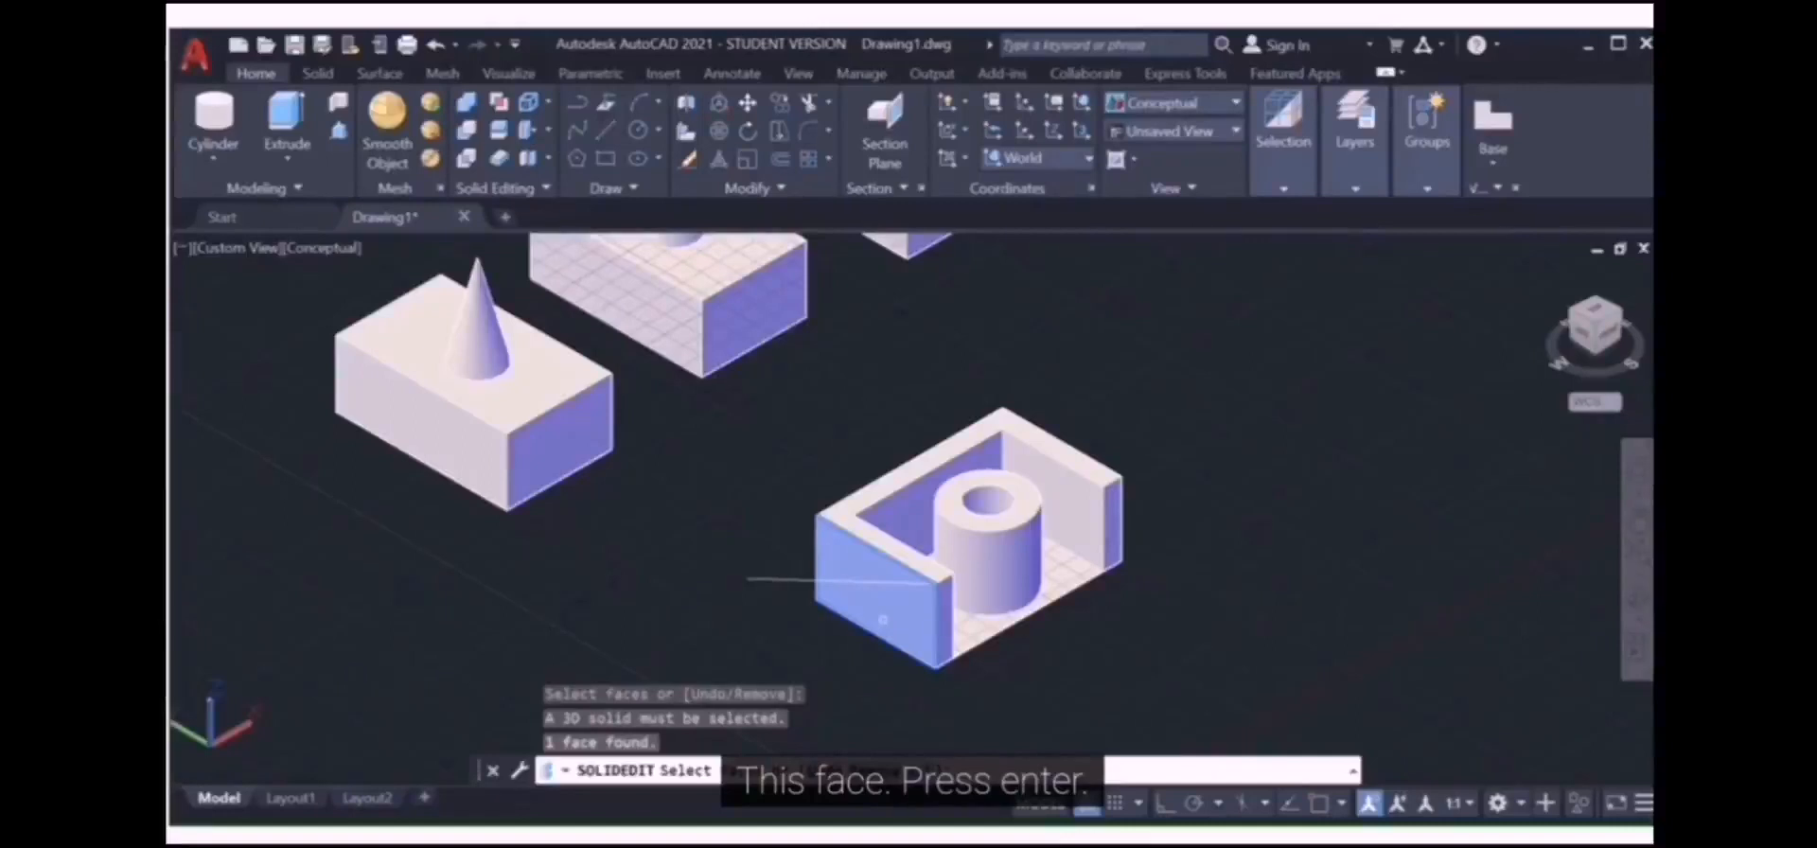
key("Return")
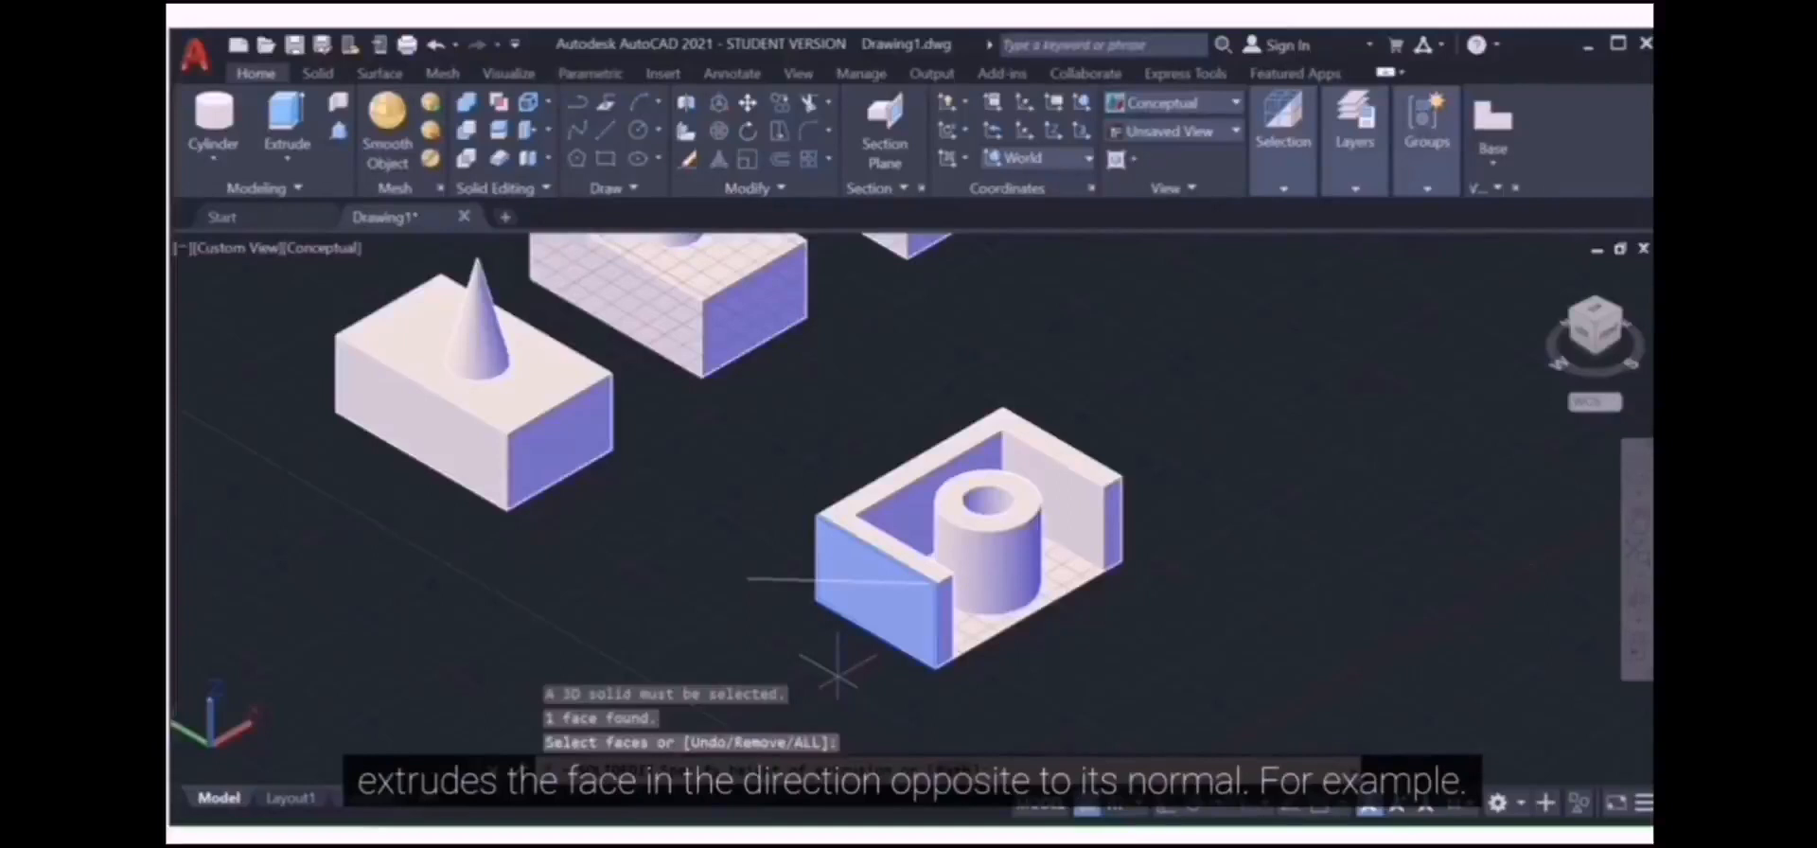
Step: Extrude the picked face 20 units with a 45-degree taper angle
type("20")
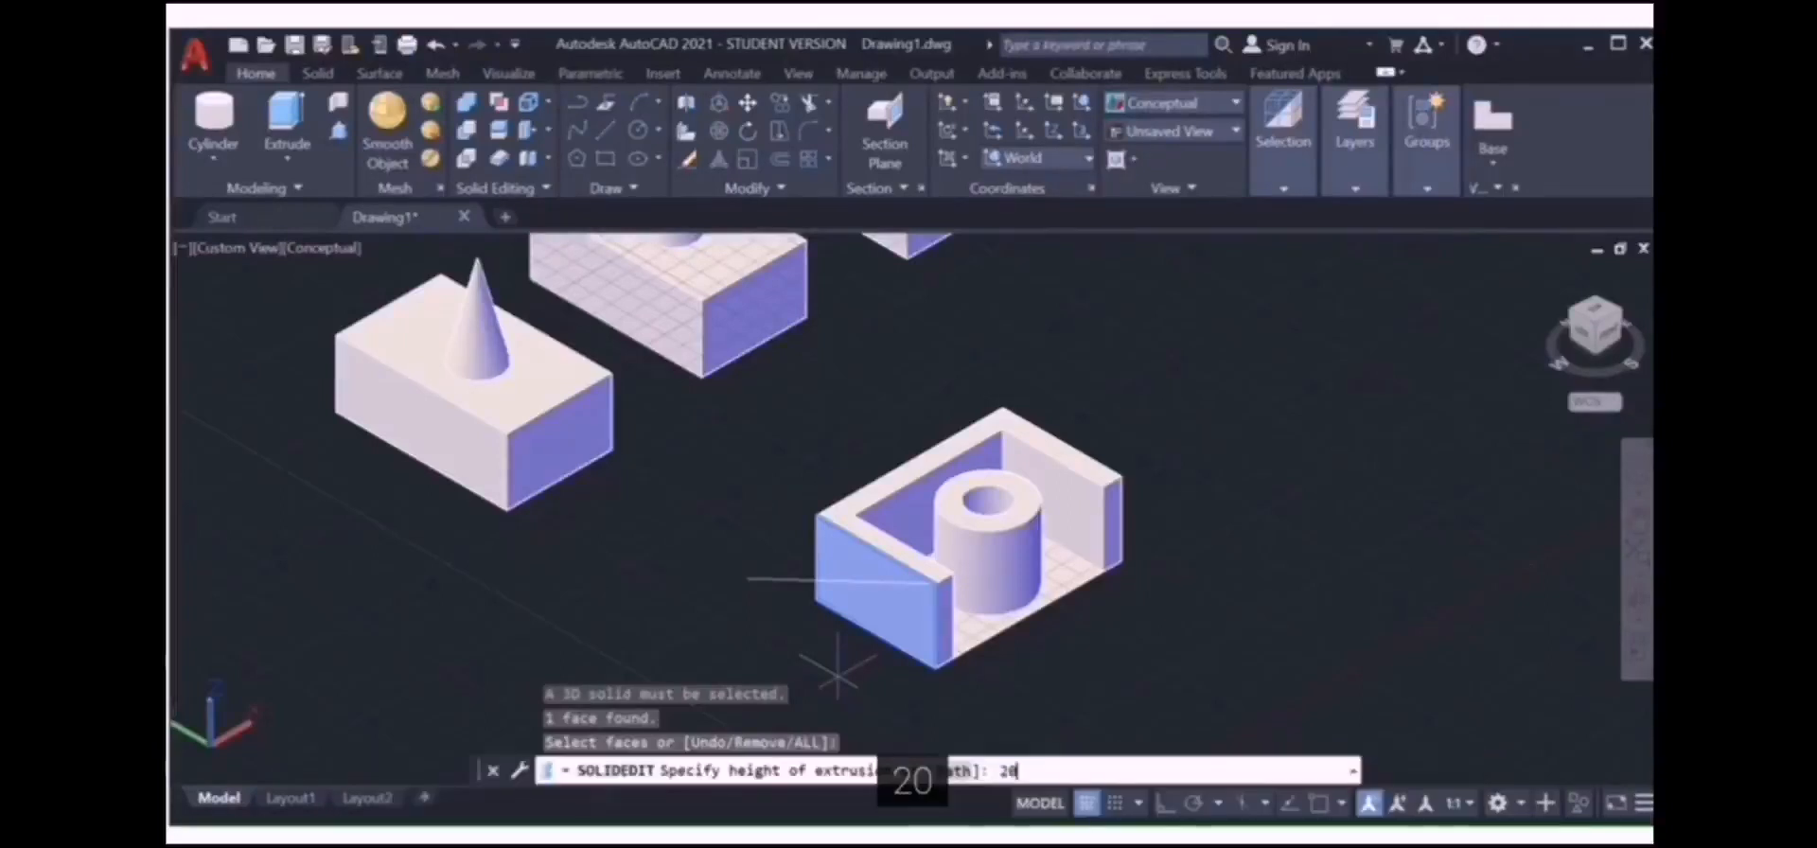
key("Return")
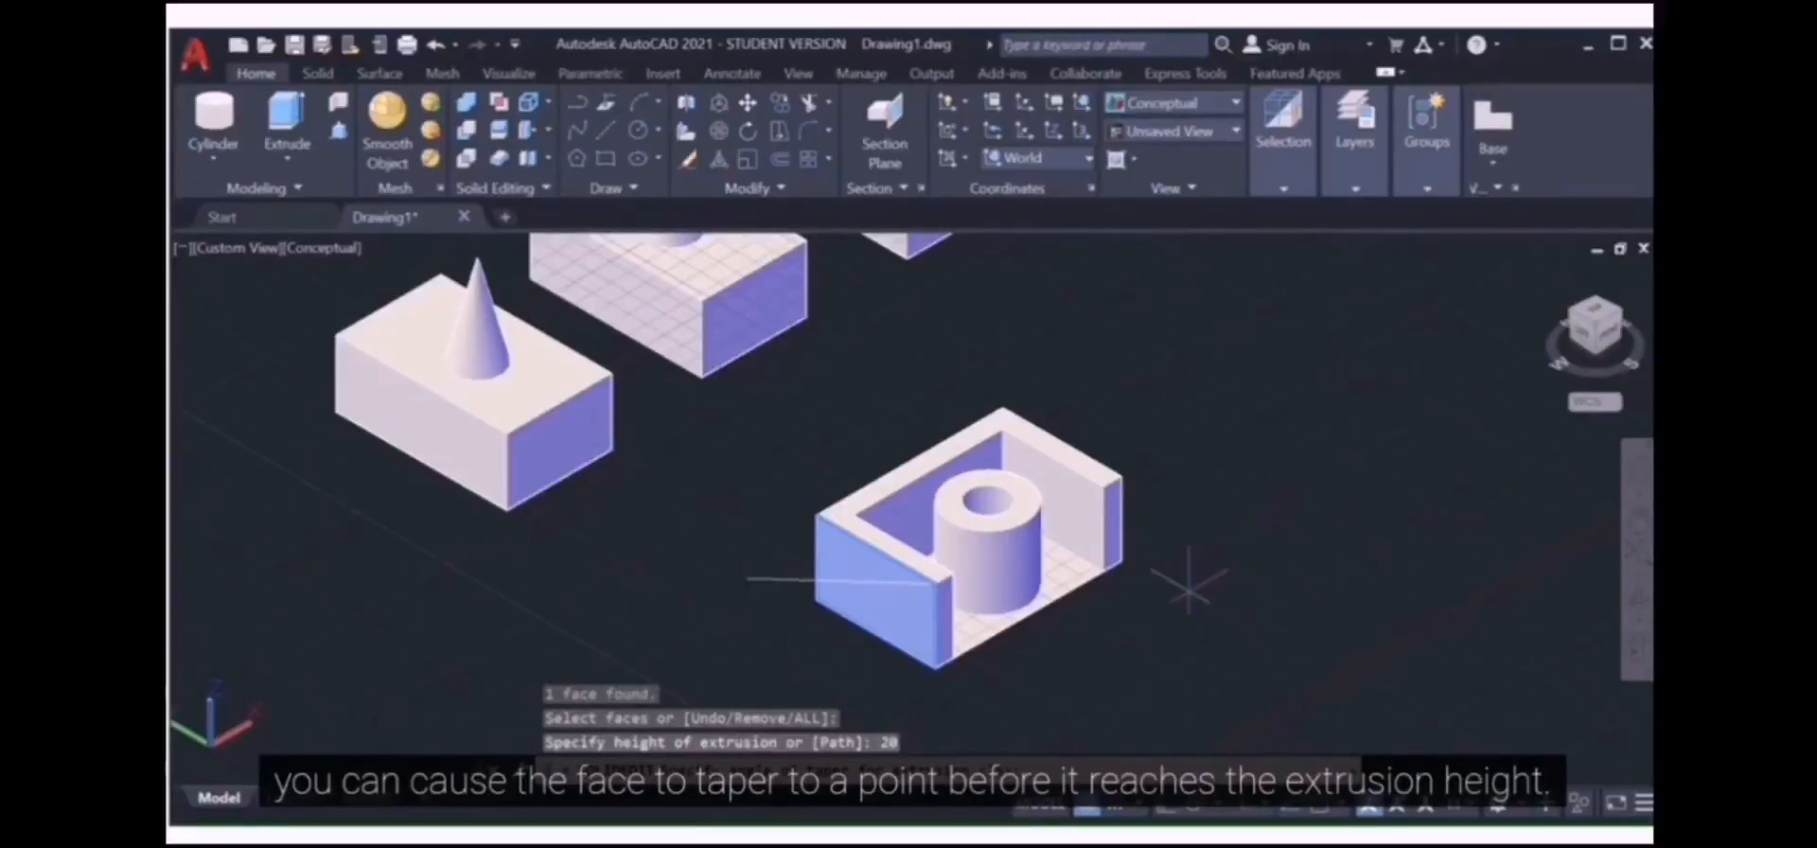
type("45")
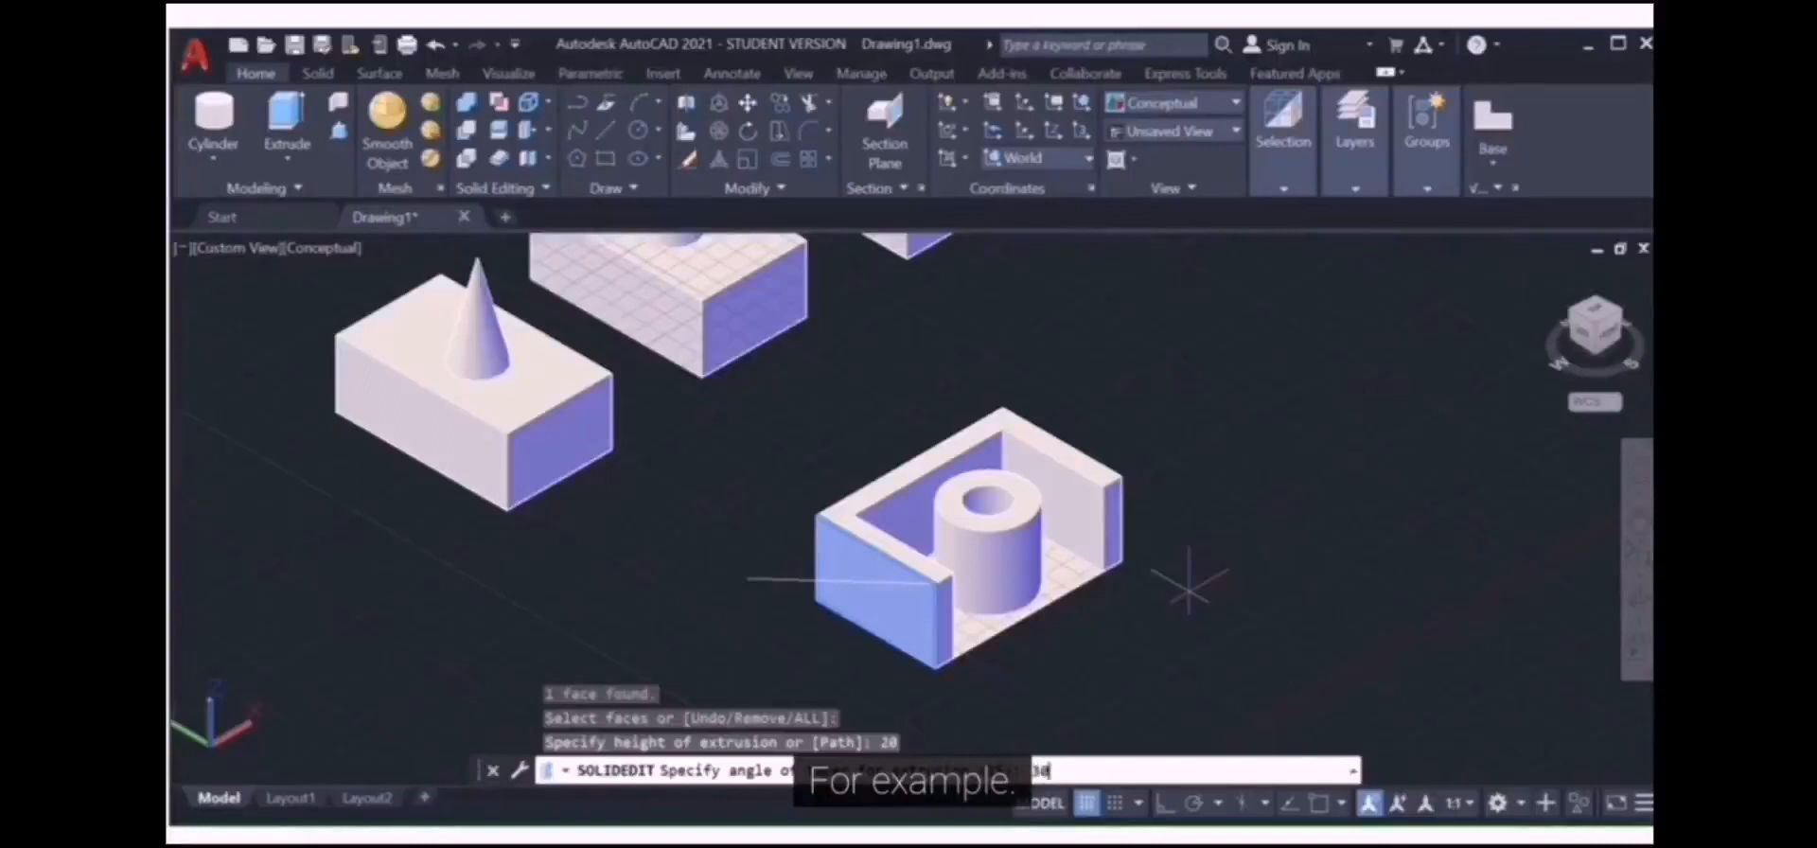
key("Return")
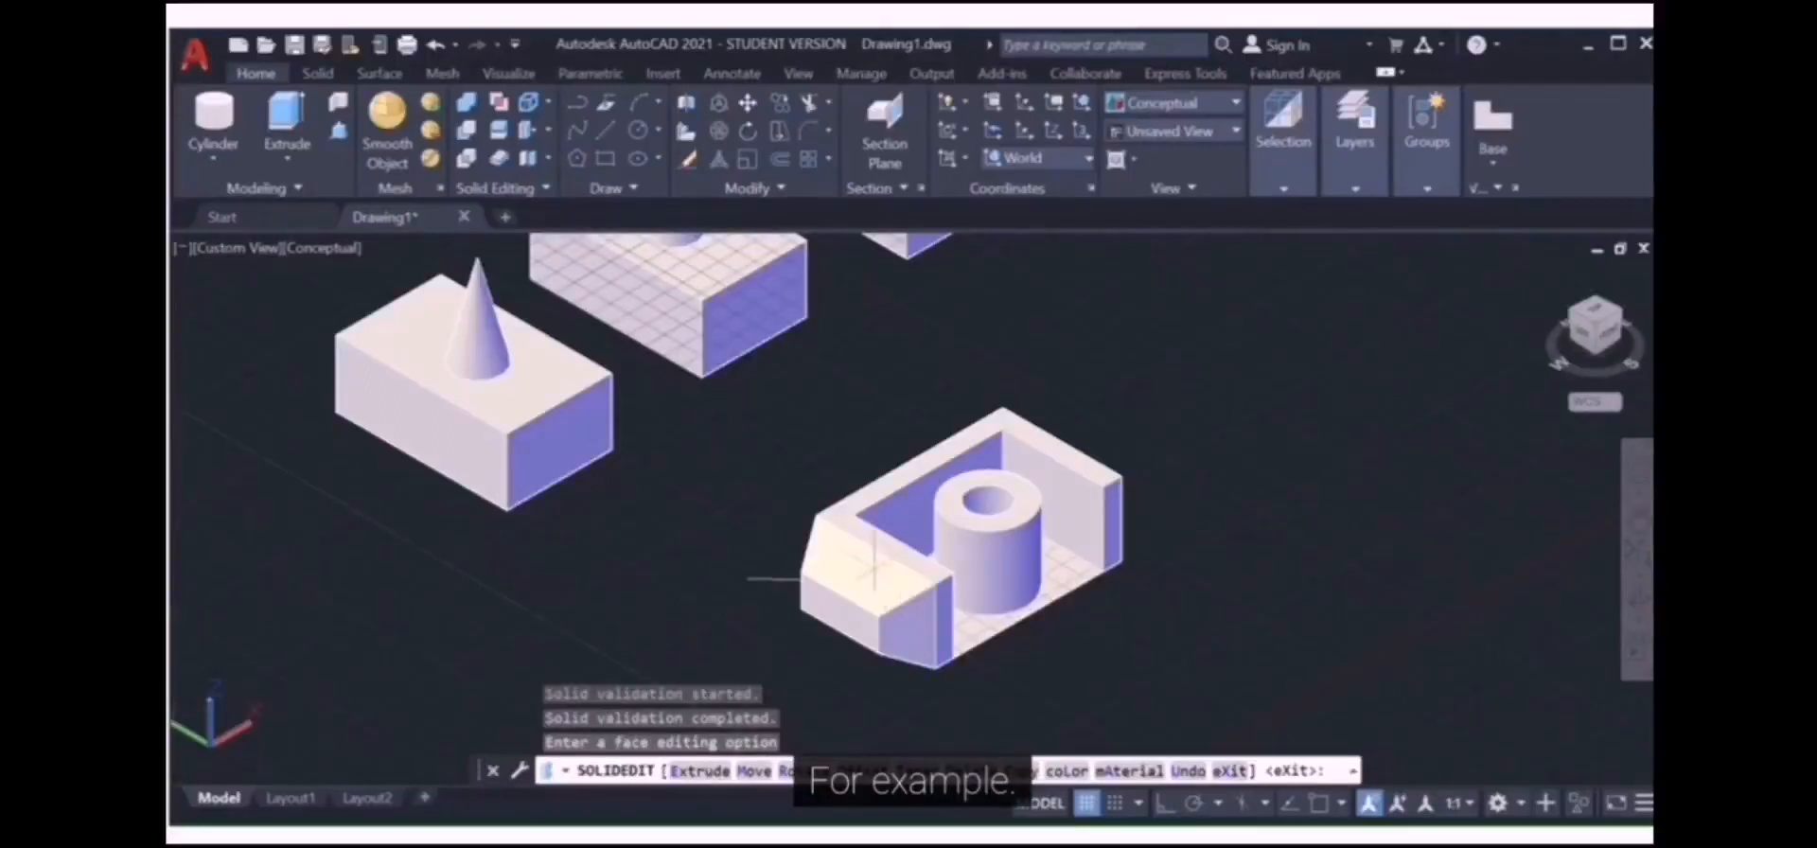
Step: Undo the 45° tapered extrusion and reselect the slotted block's front face
left_click(436, 47)
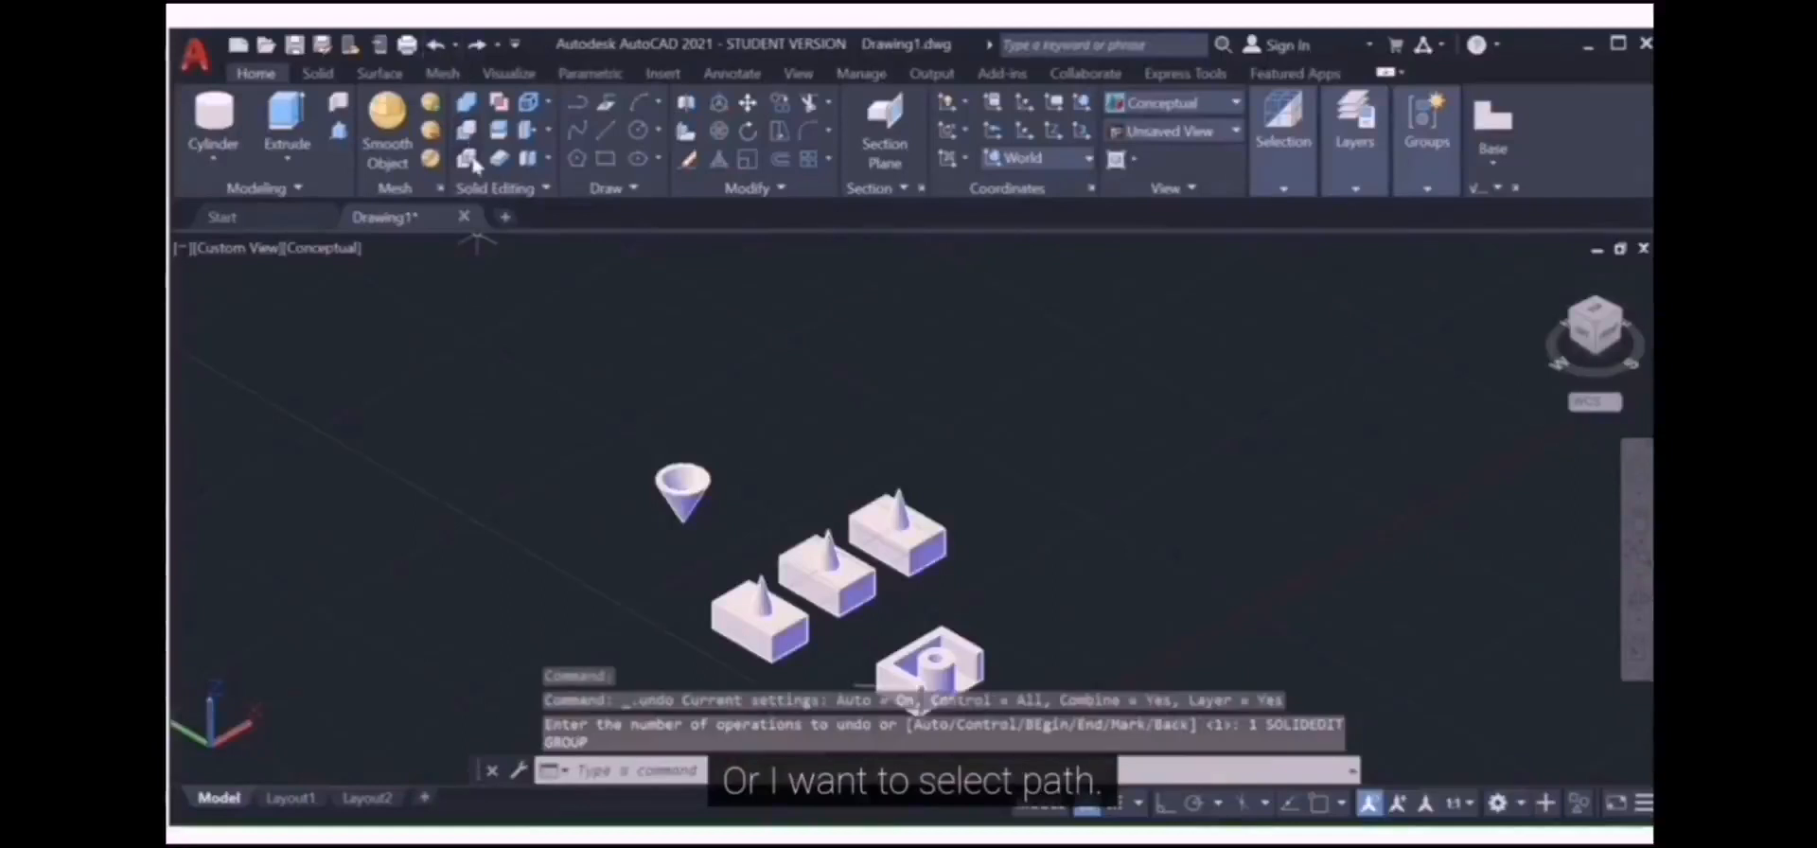
left_click(526, 154)
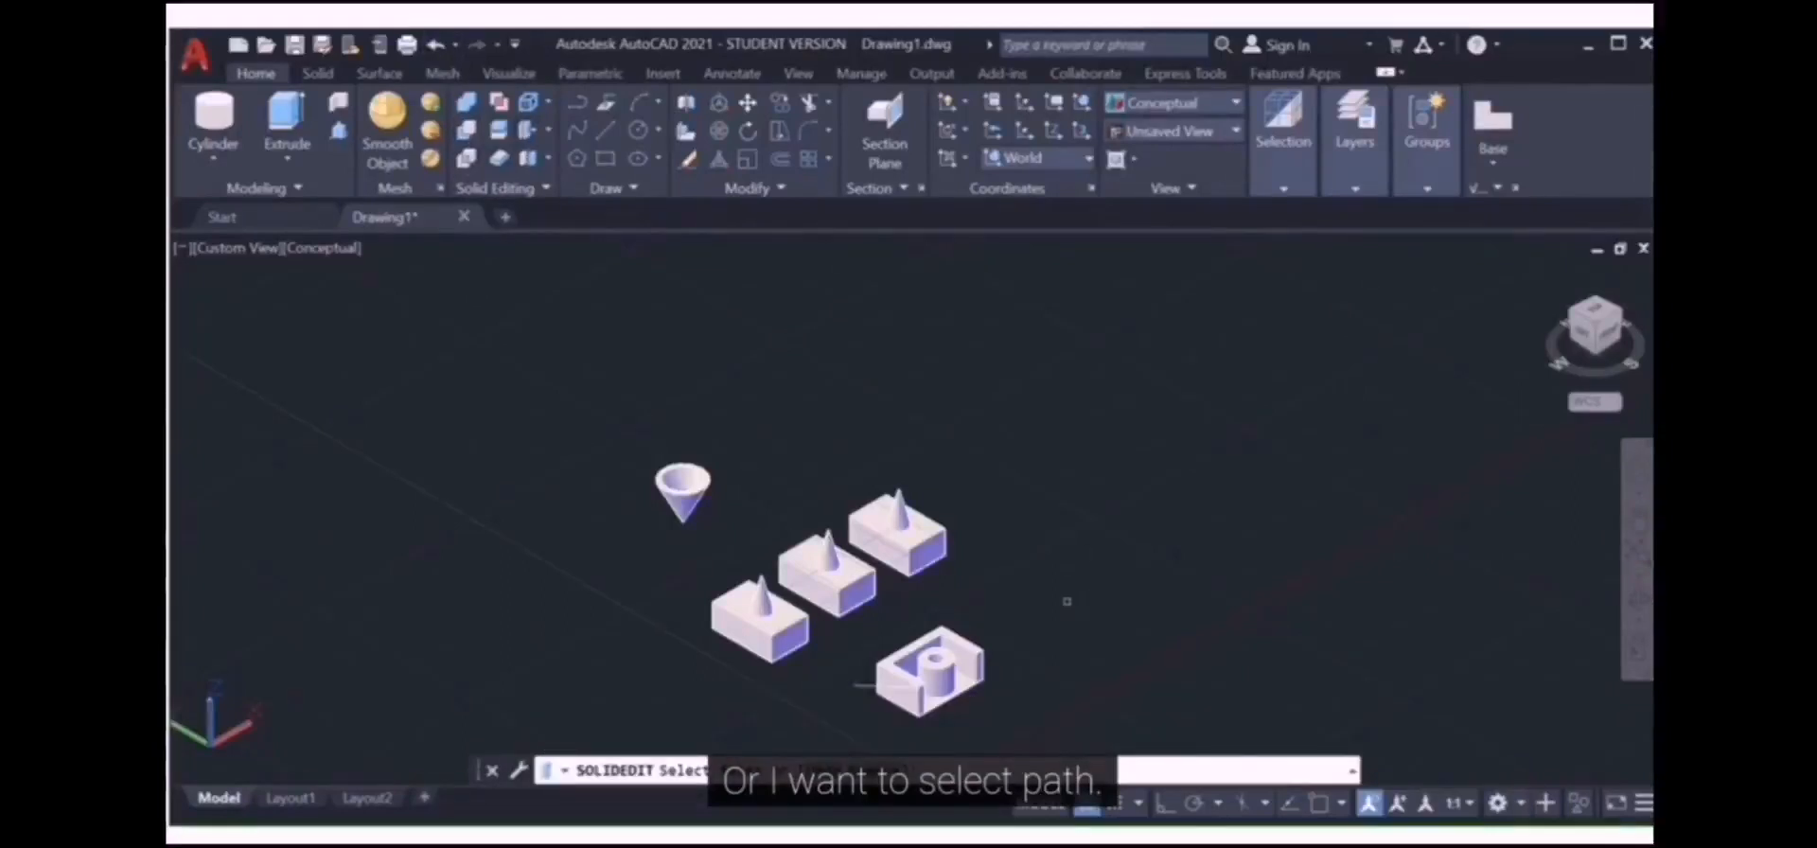
scroll(979, 703, "up", 6)
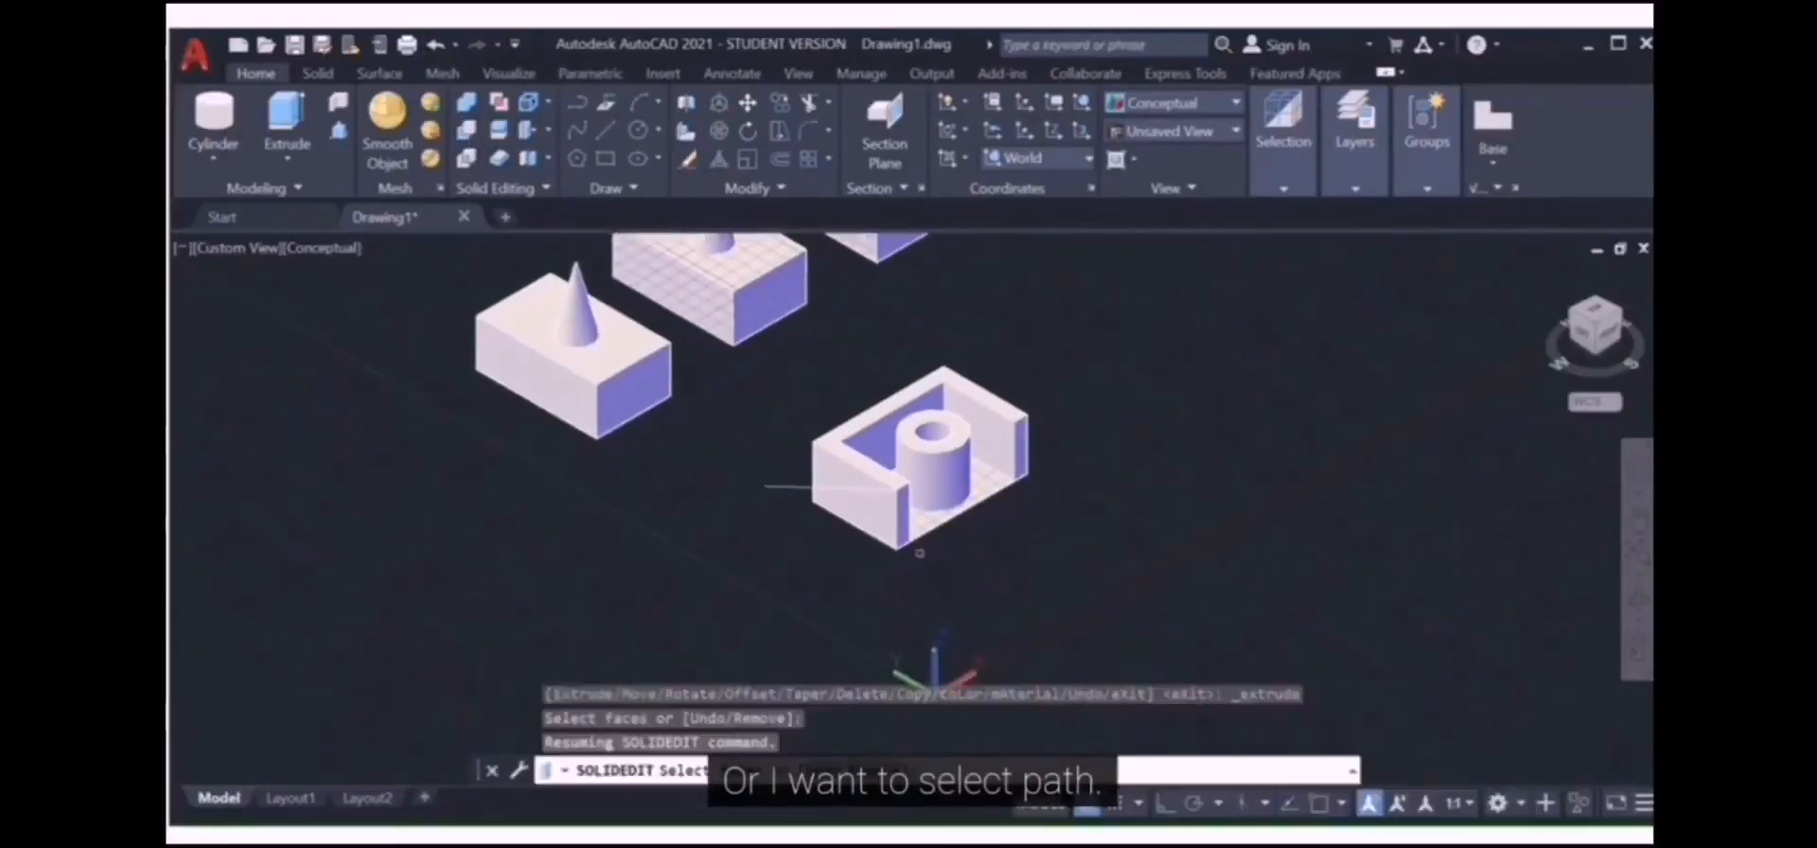
left_click(837, 478)
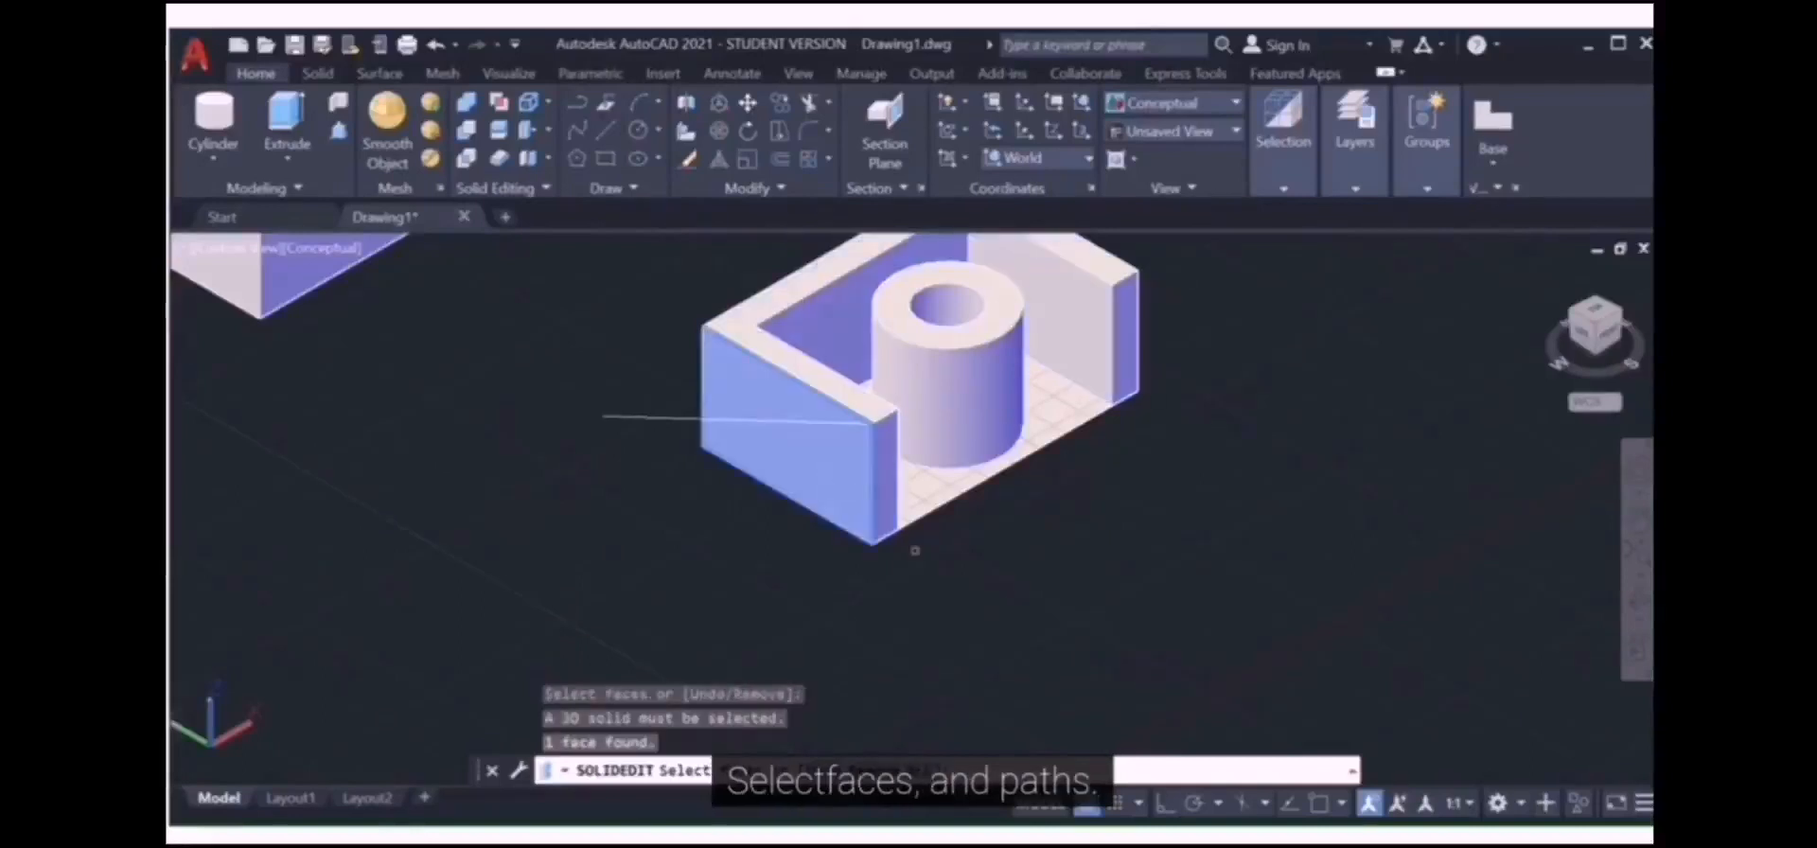
key("Return")
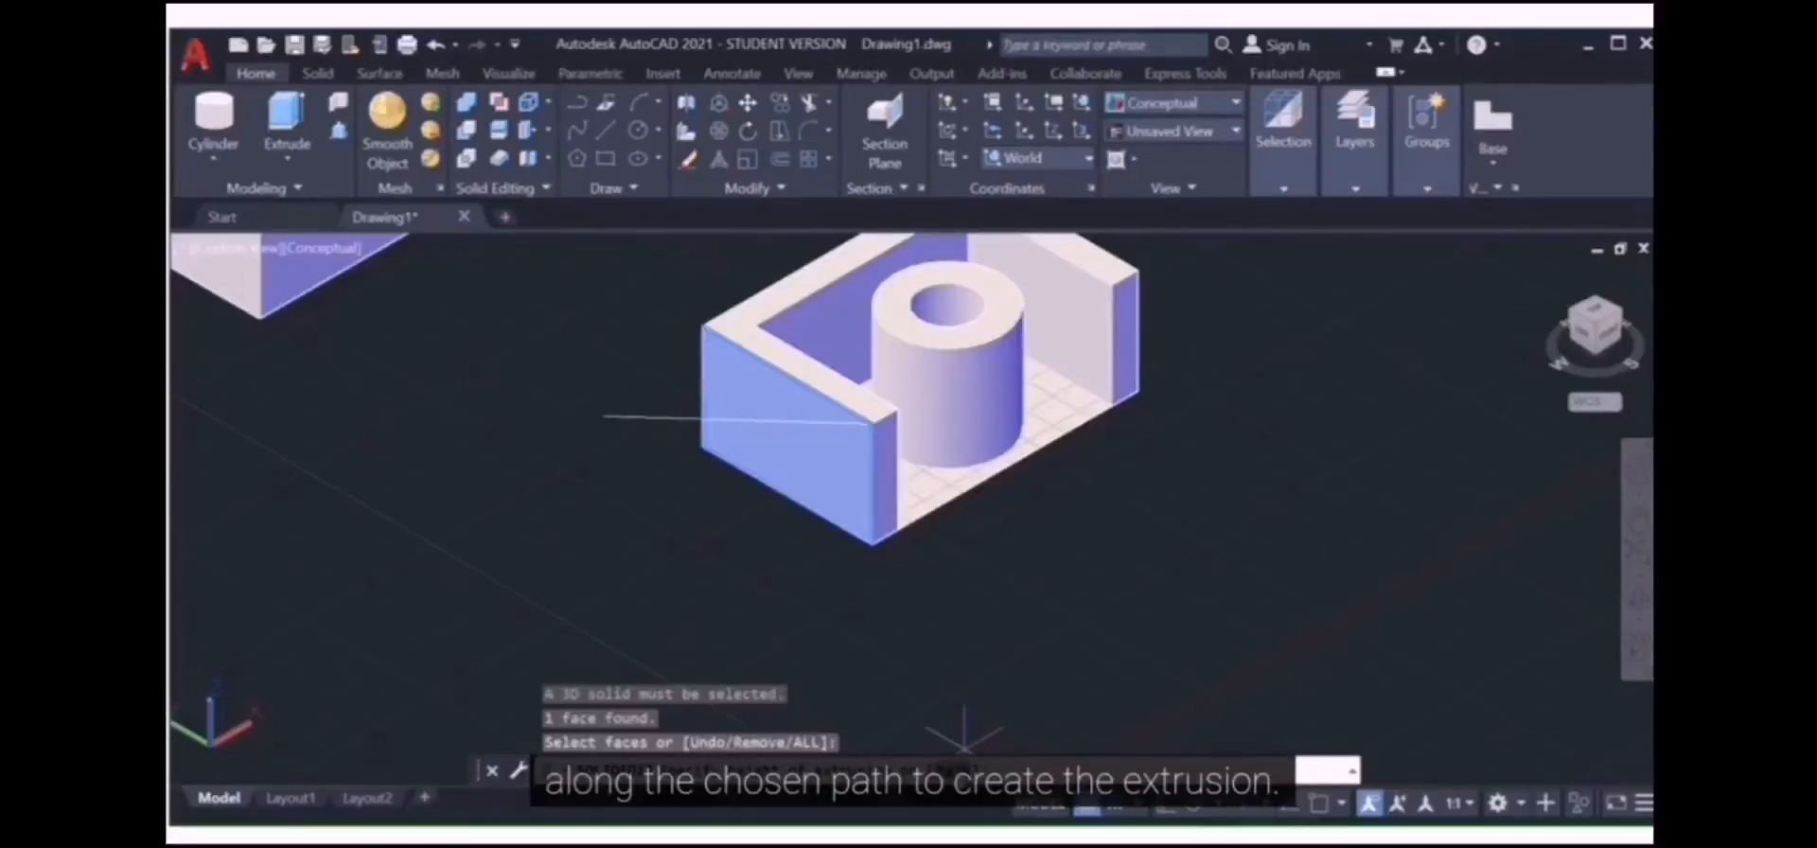
Step: Switch the face extrusion to the Path option instead of entering a height
type("P")
key("Return")
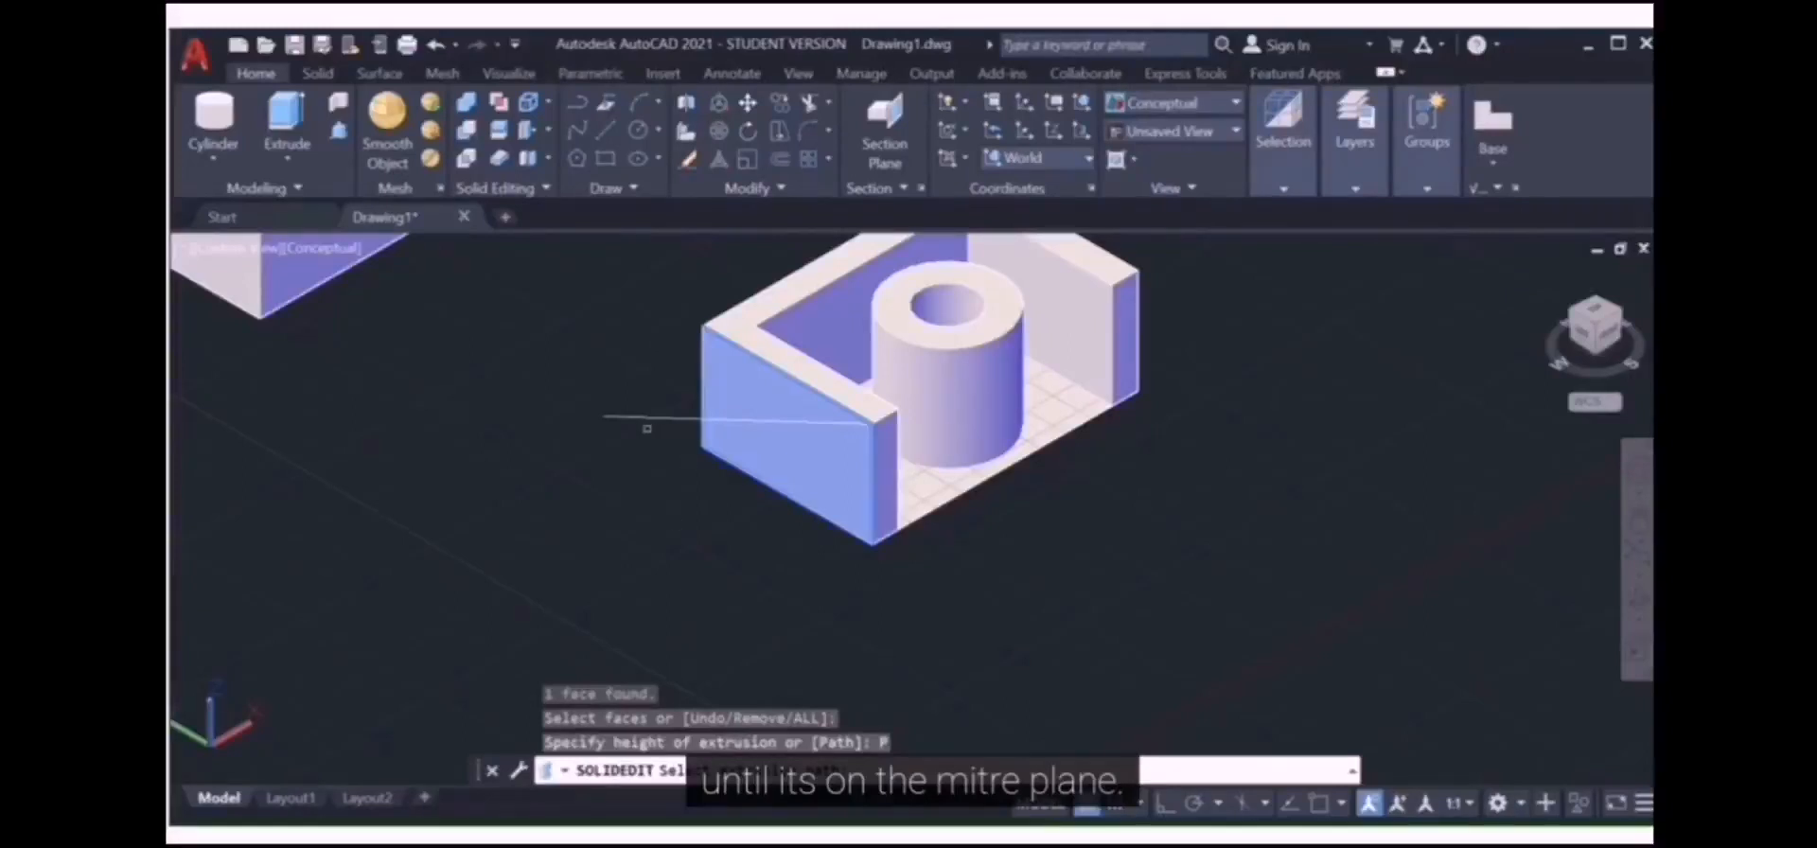
Step: Use the drawn line as the extrusion path for the slotted block's front face
left_click(647, 418)
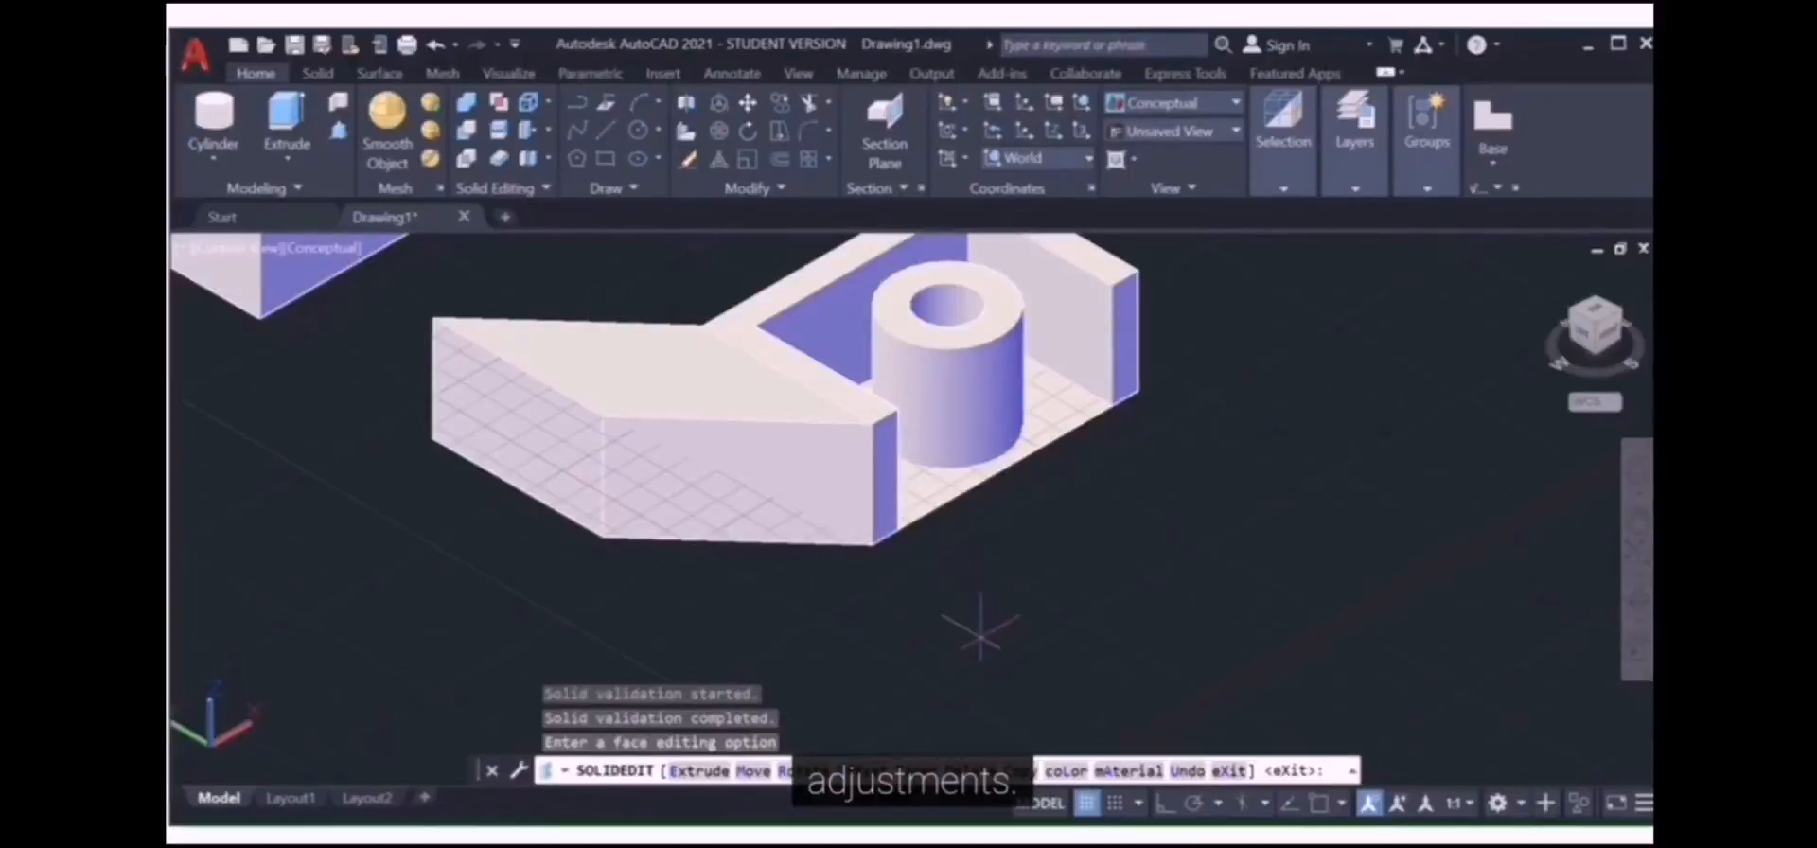
Step: Undo the path extrusion, then extrude the U-shaped solid's end face 20 units with a 20° taper
left_click(437, 46)
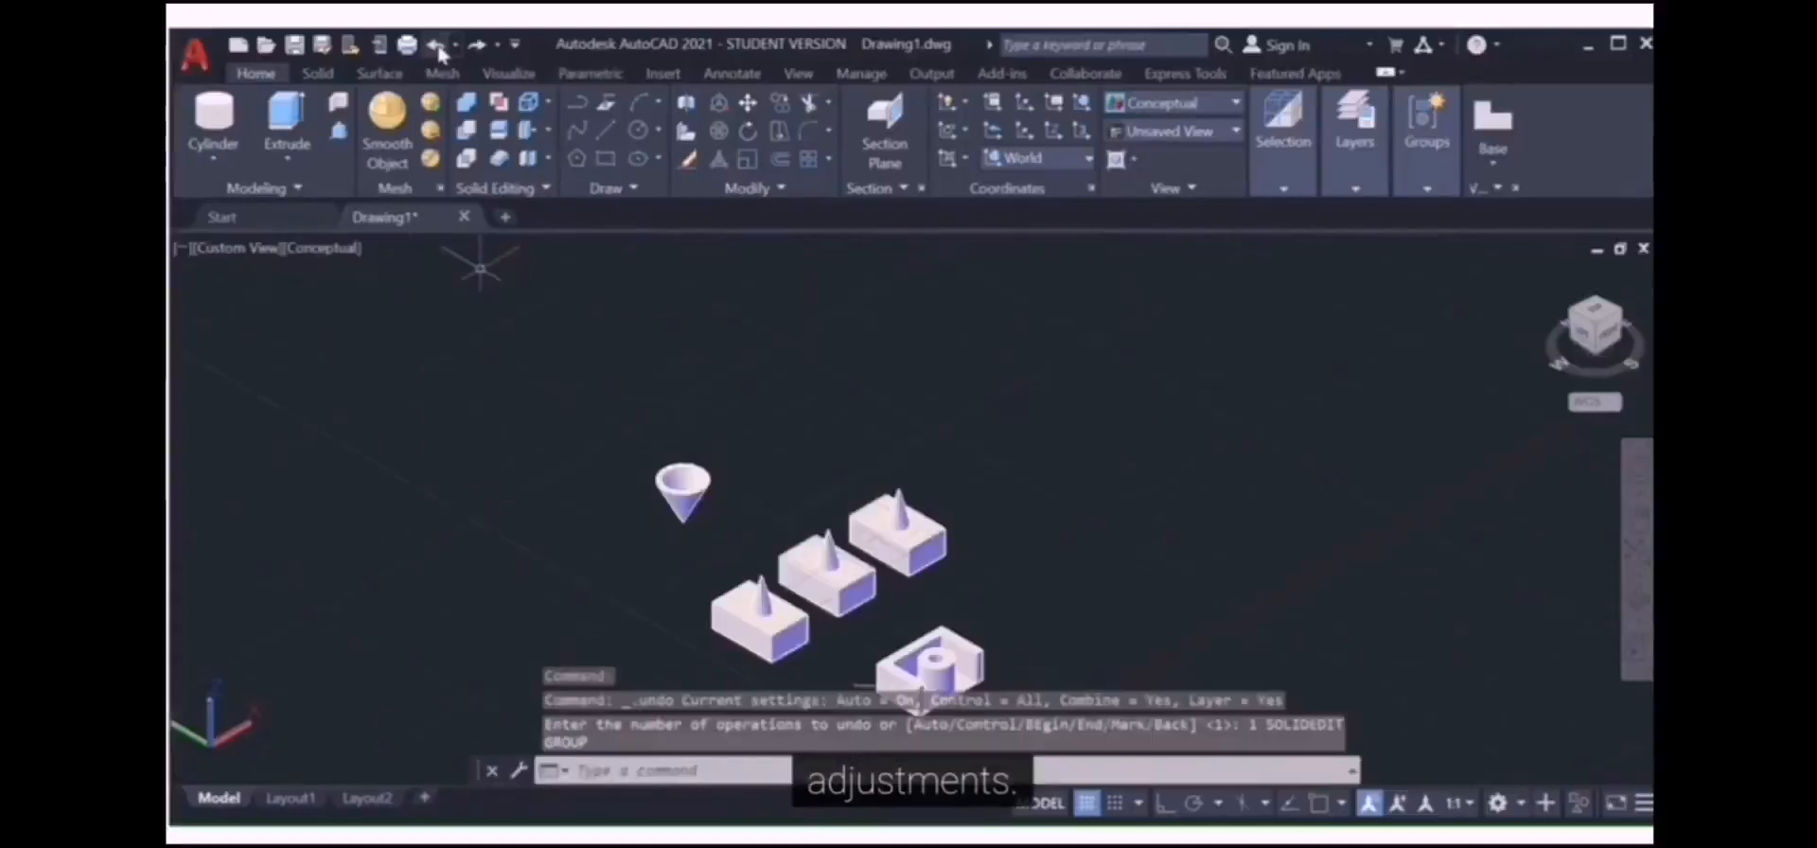
left_click(529, 135)
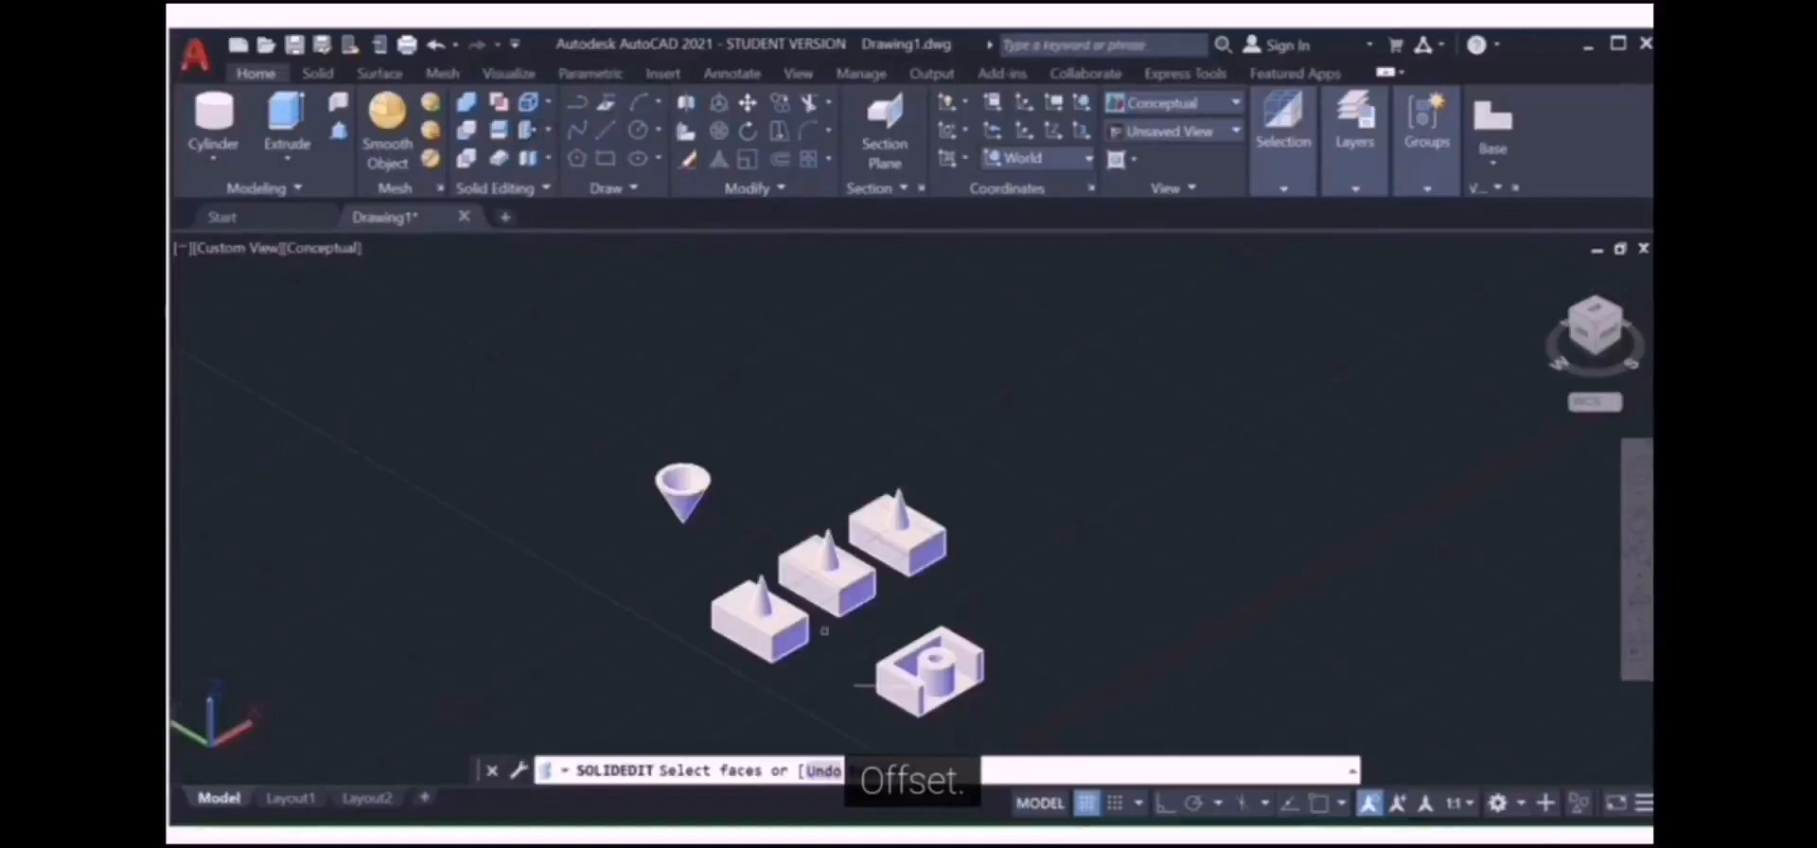
scroll(909, 700, "up", 8)
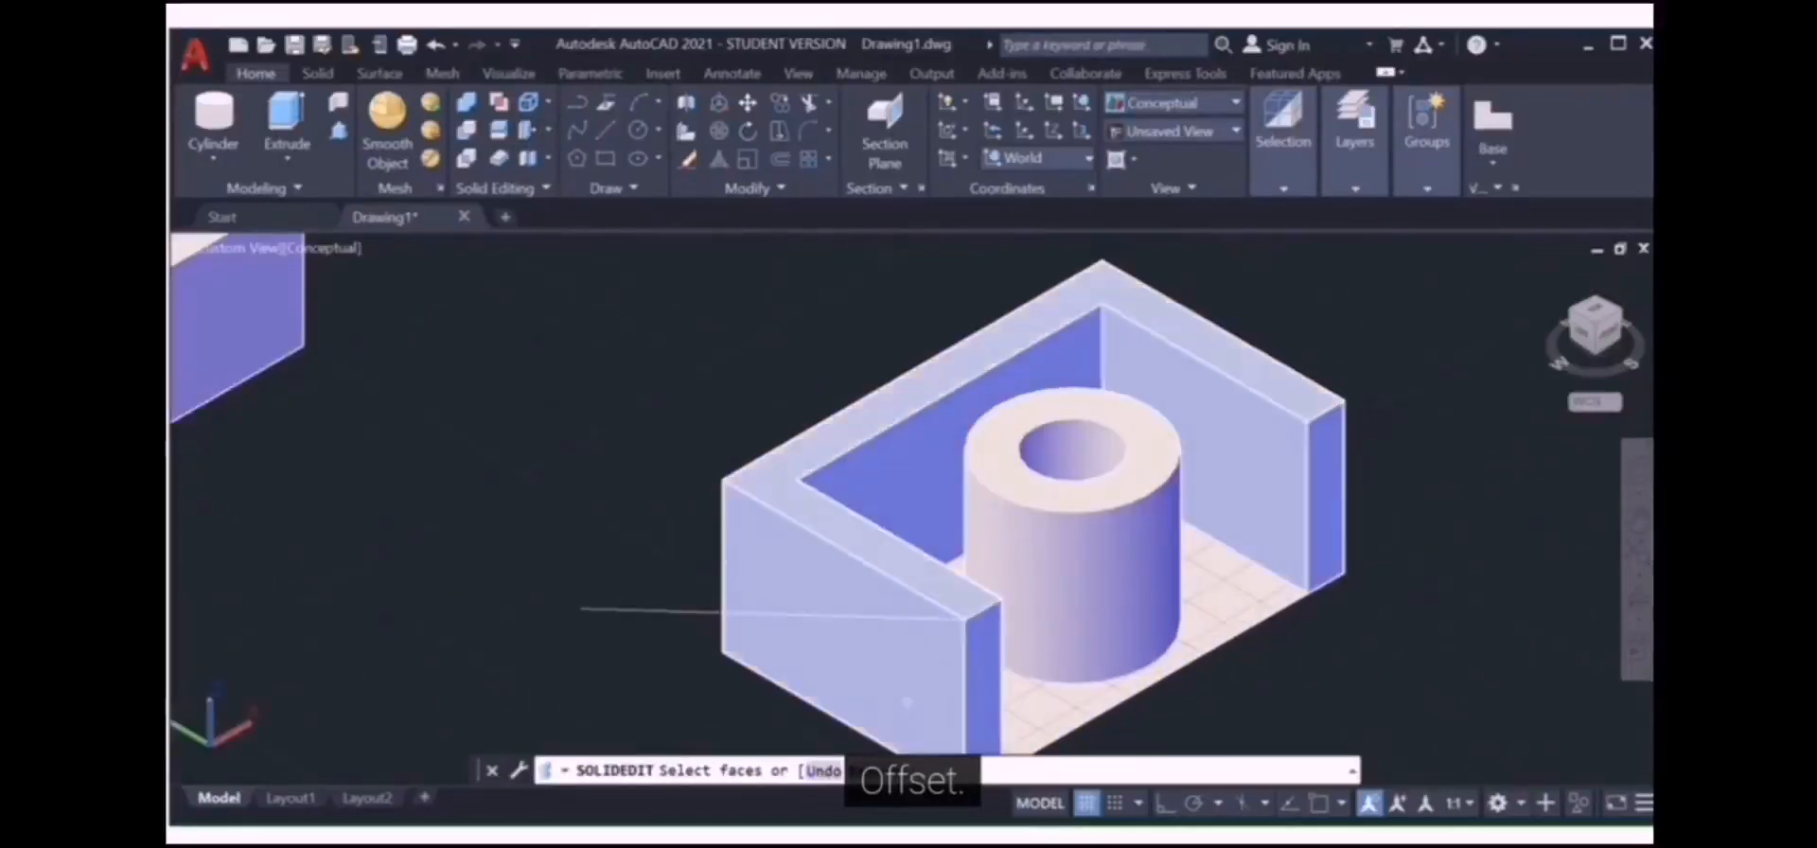
left_click(908, 697)
key("Return")
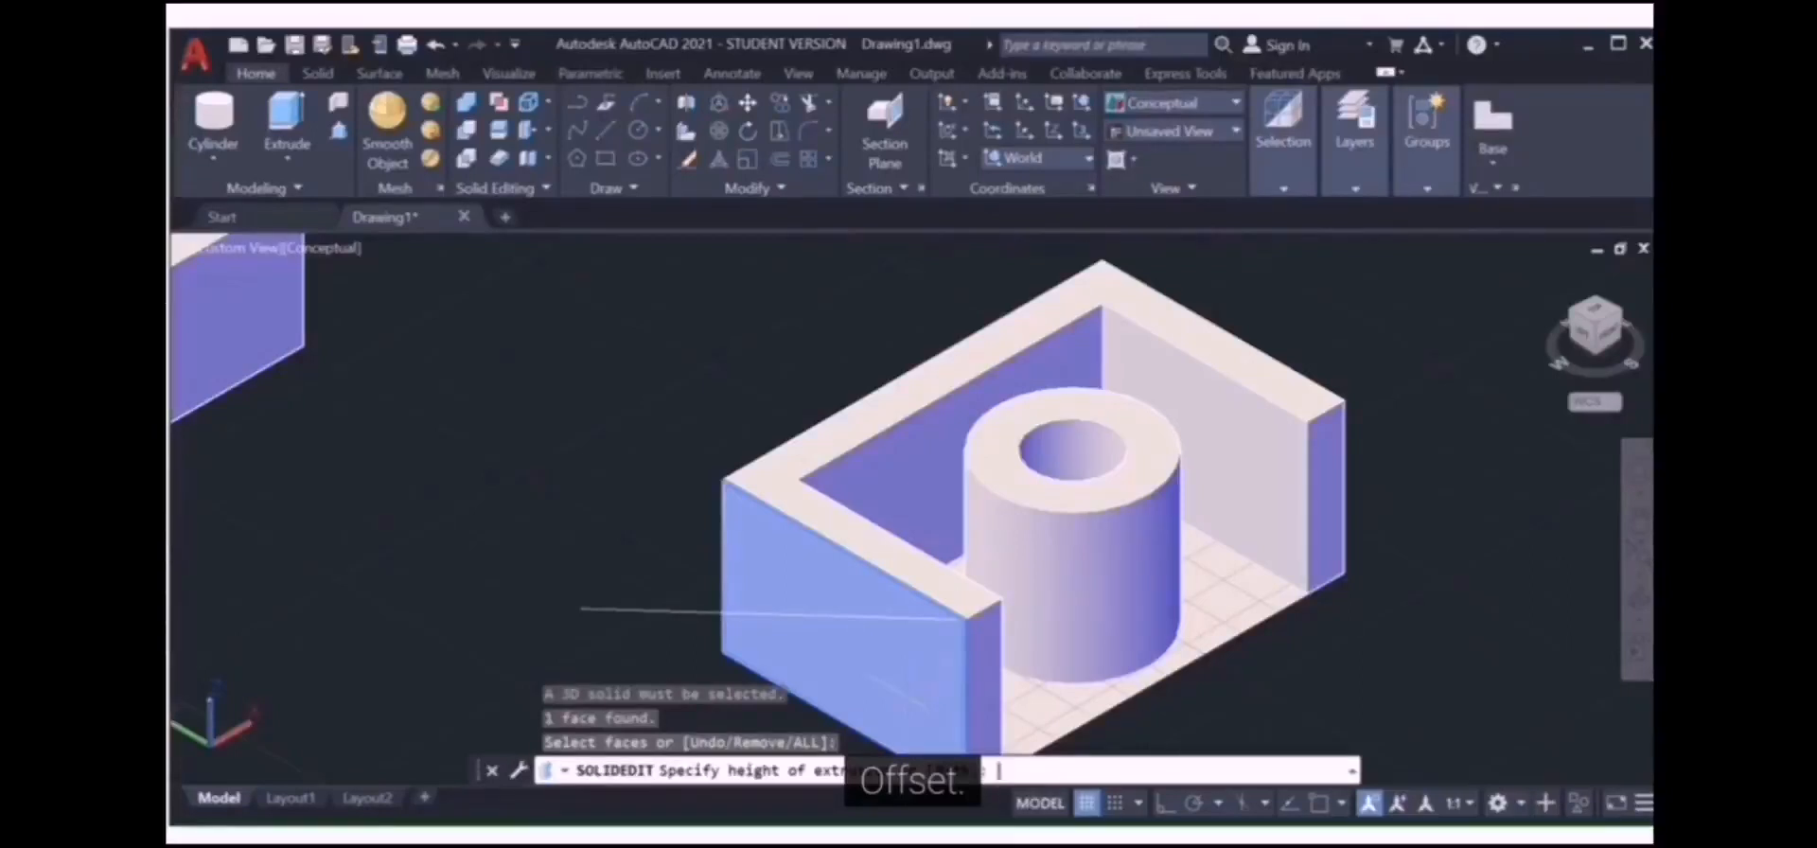
type("20")
key("Return")
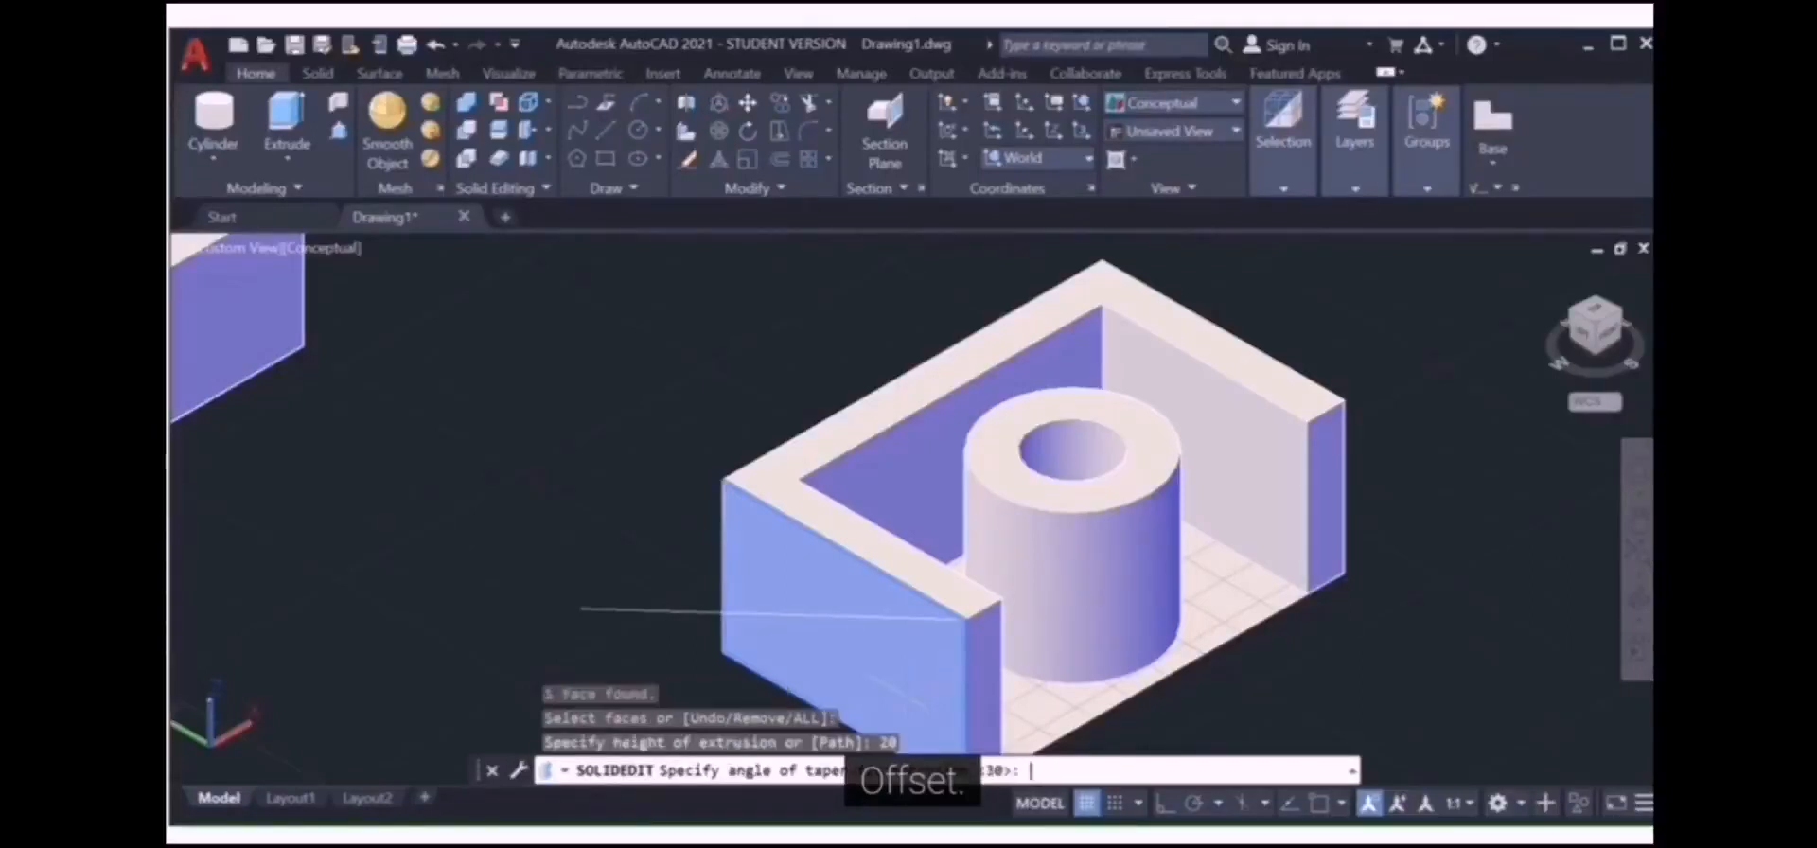
type("20")
key("Return")
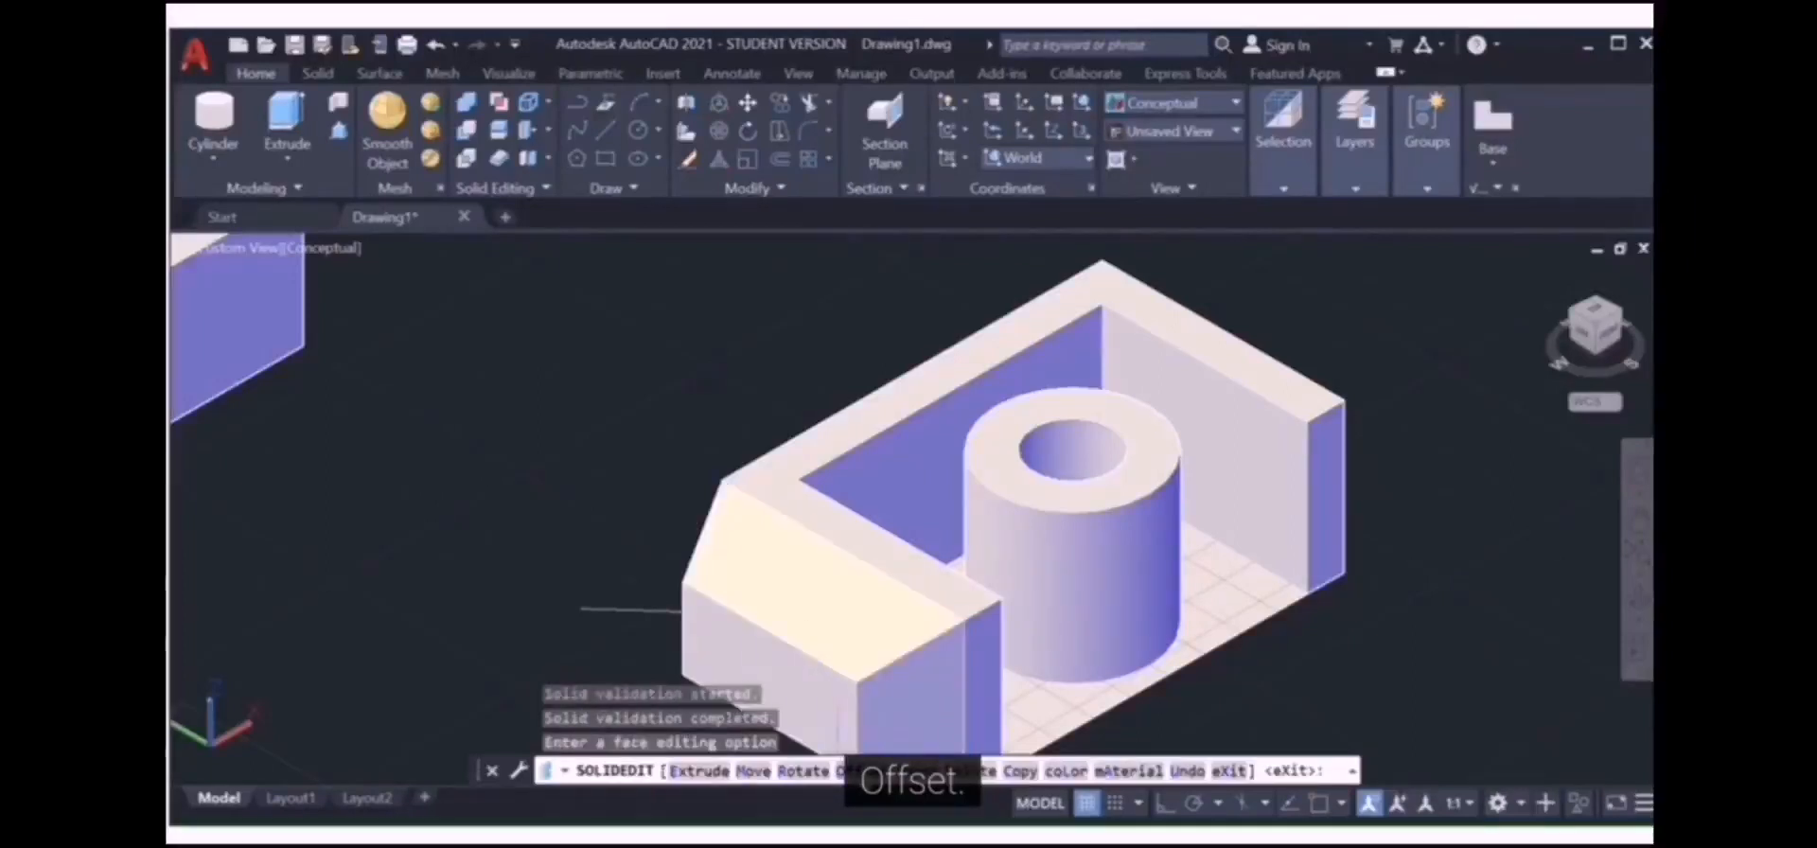
type("O")
key("Return")
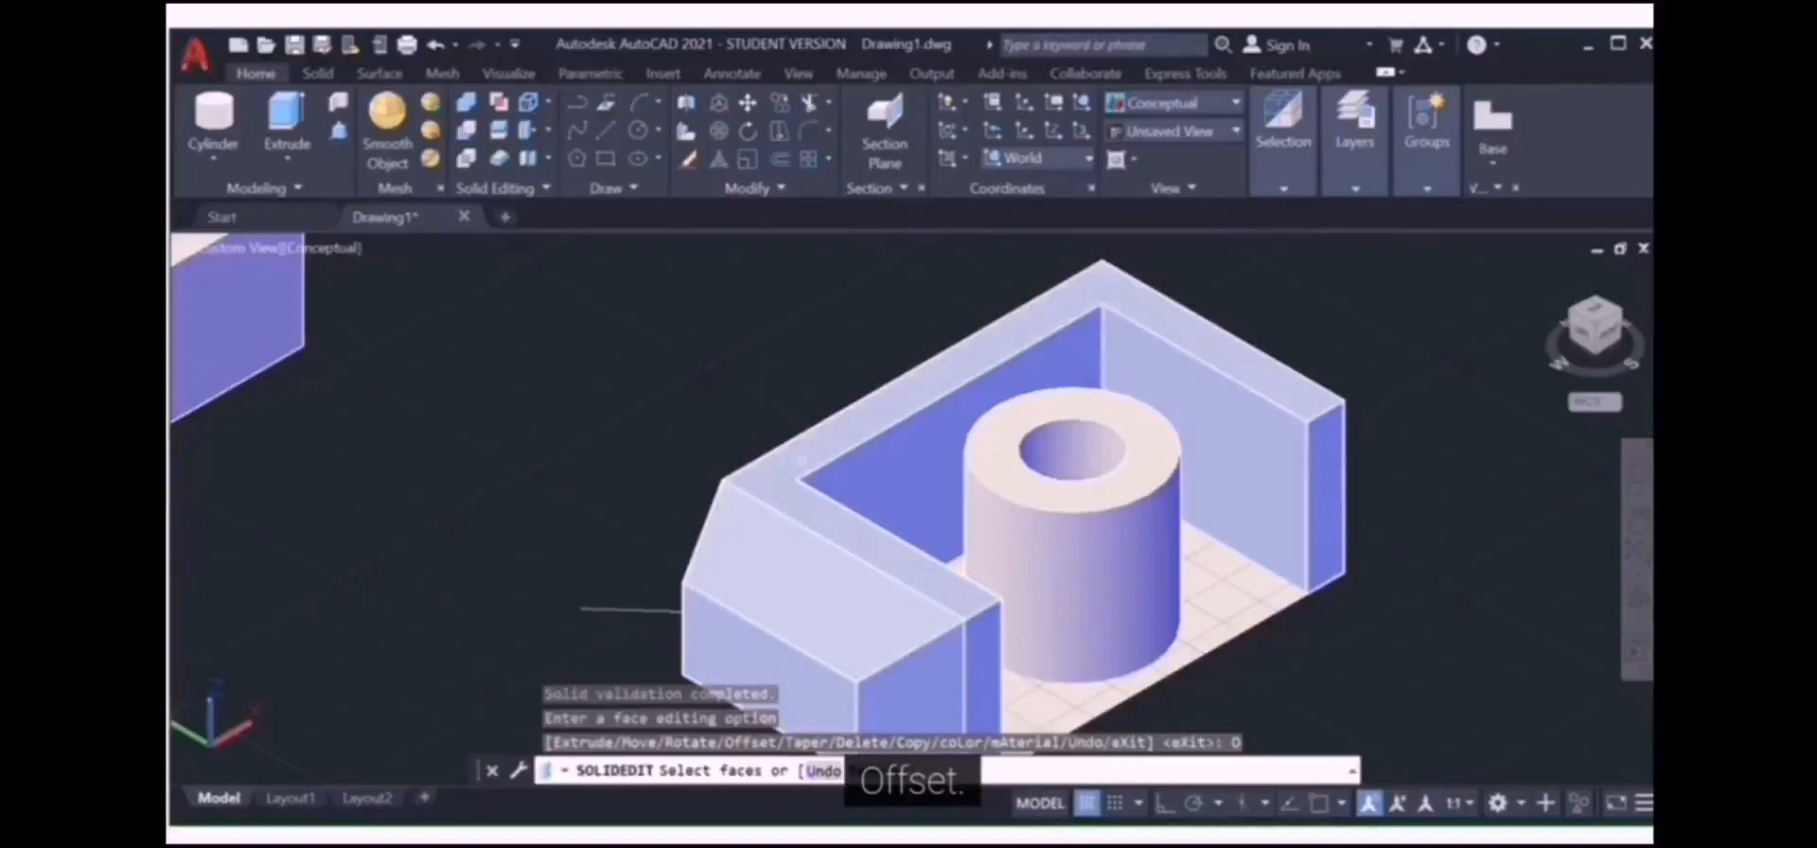
Step: Offset the U-shaped solid's top rim face upward by 20 units
left_click(801, 461)
key("Return")
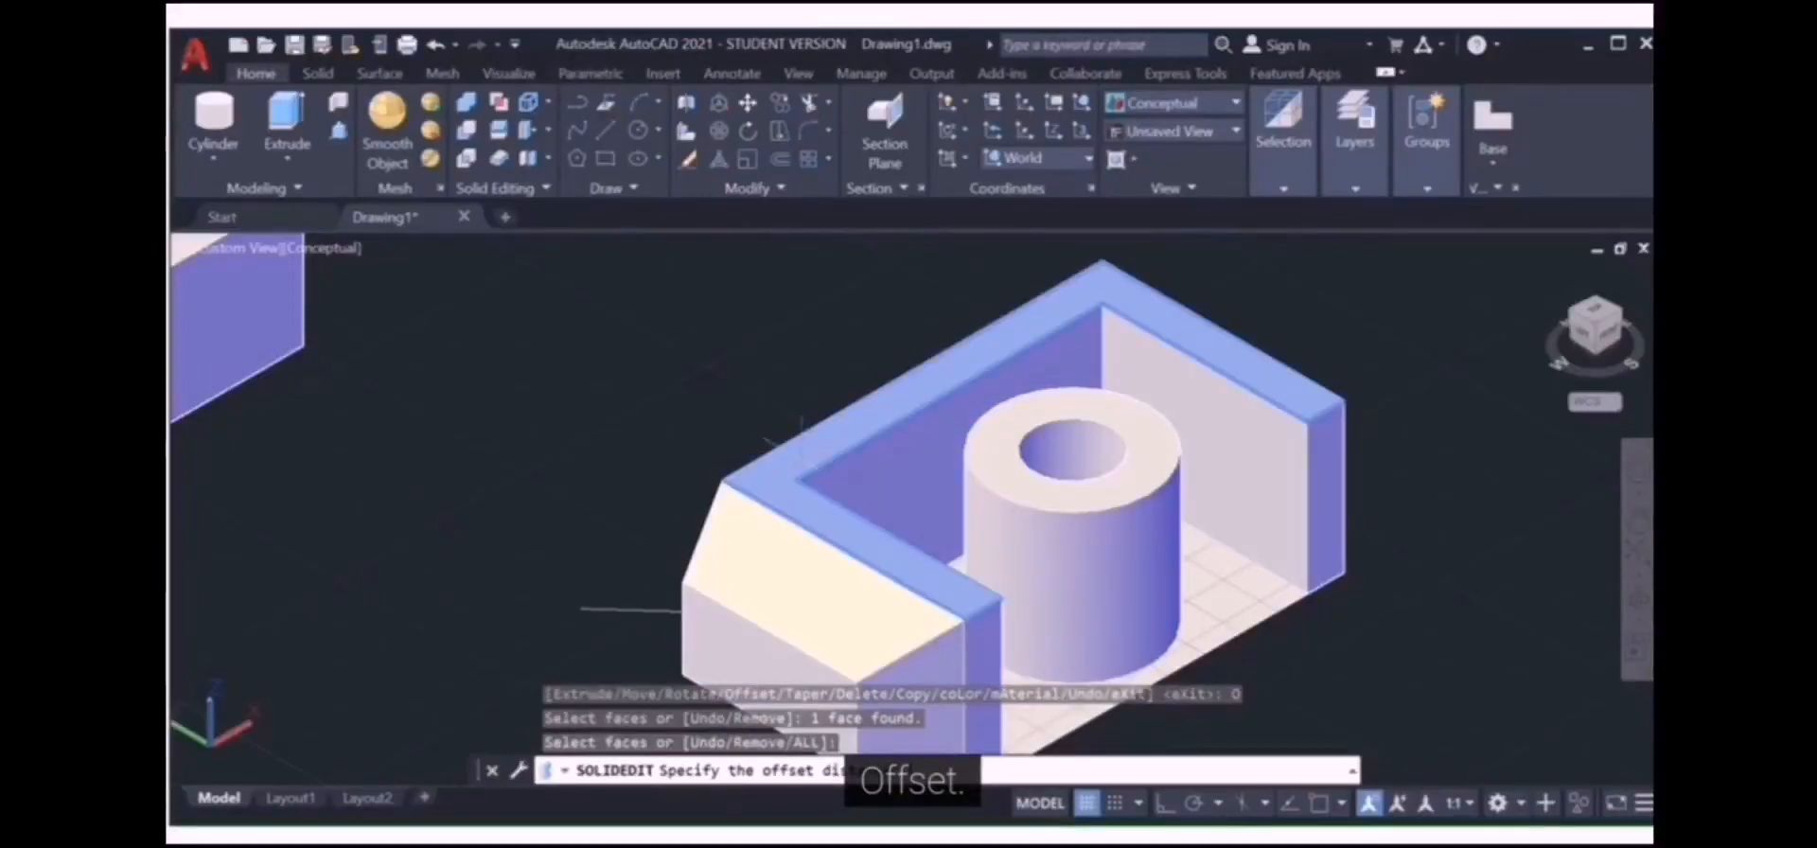
type("20")
key("Return")
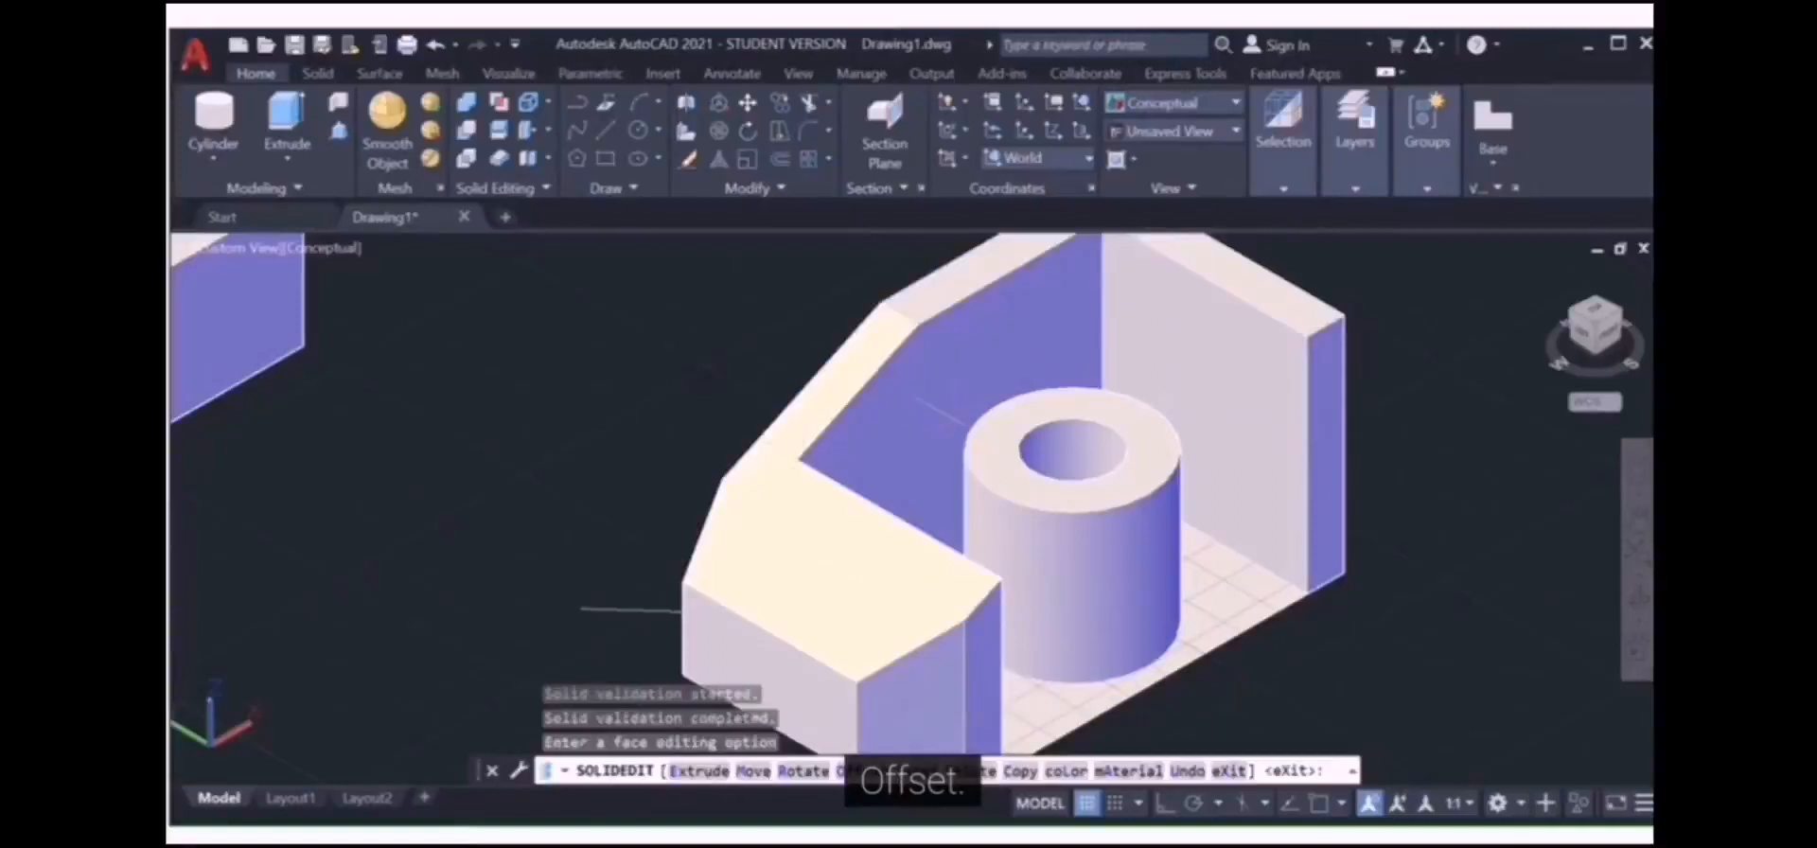
scroll(952, 429, "down", 5)
scroll(952, 429, "up", 5)
scroll(952, 429, "down", 5)
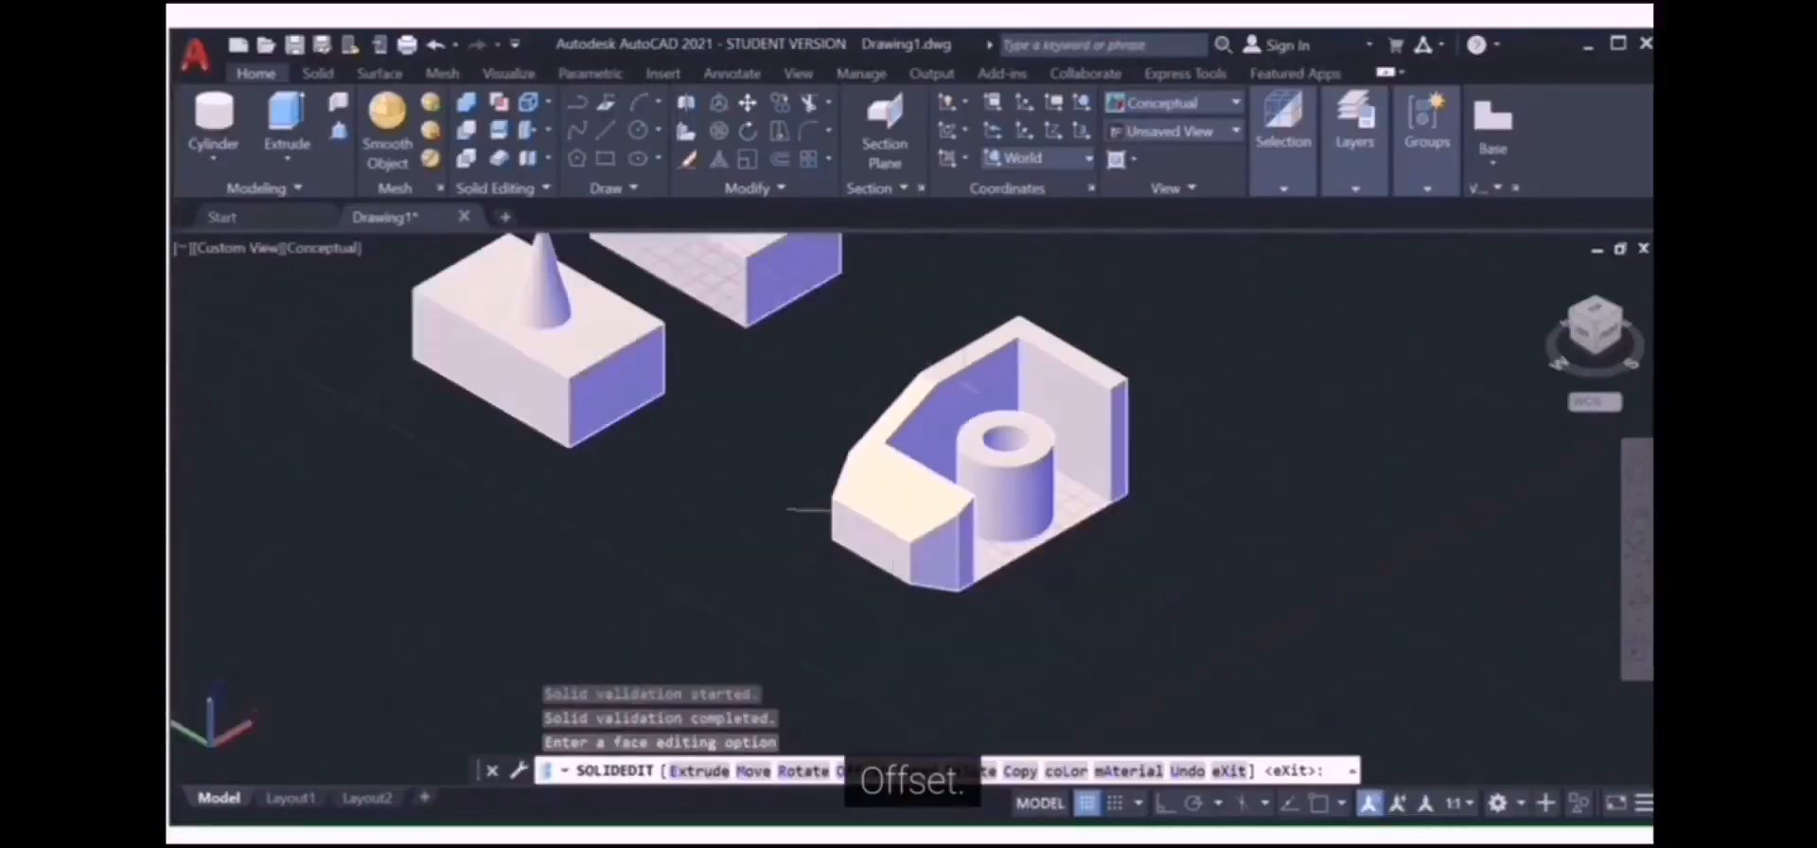
scroll(888, 447, "up", 5)
scroll(887, 447, "down", 6)
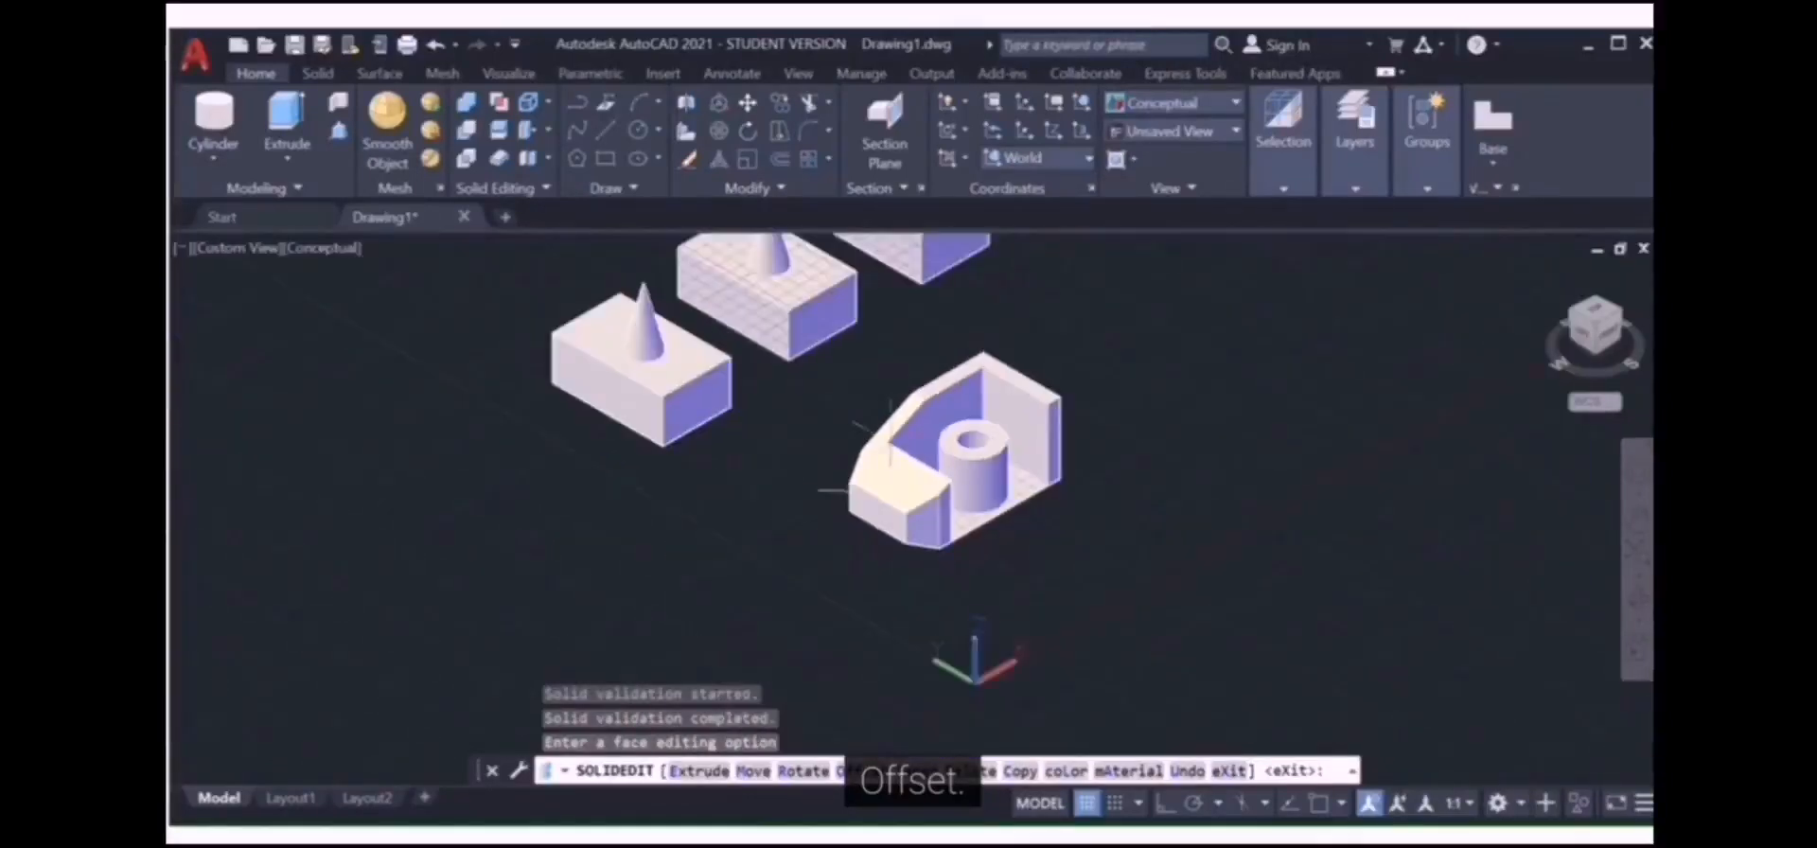
scroll(890, 444, "up", 2)
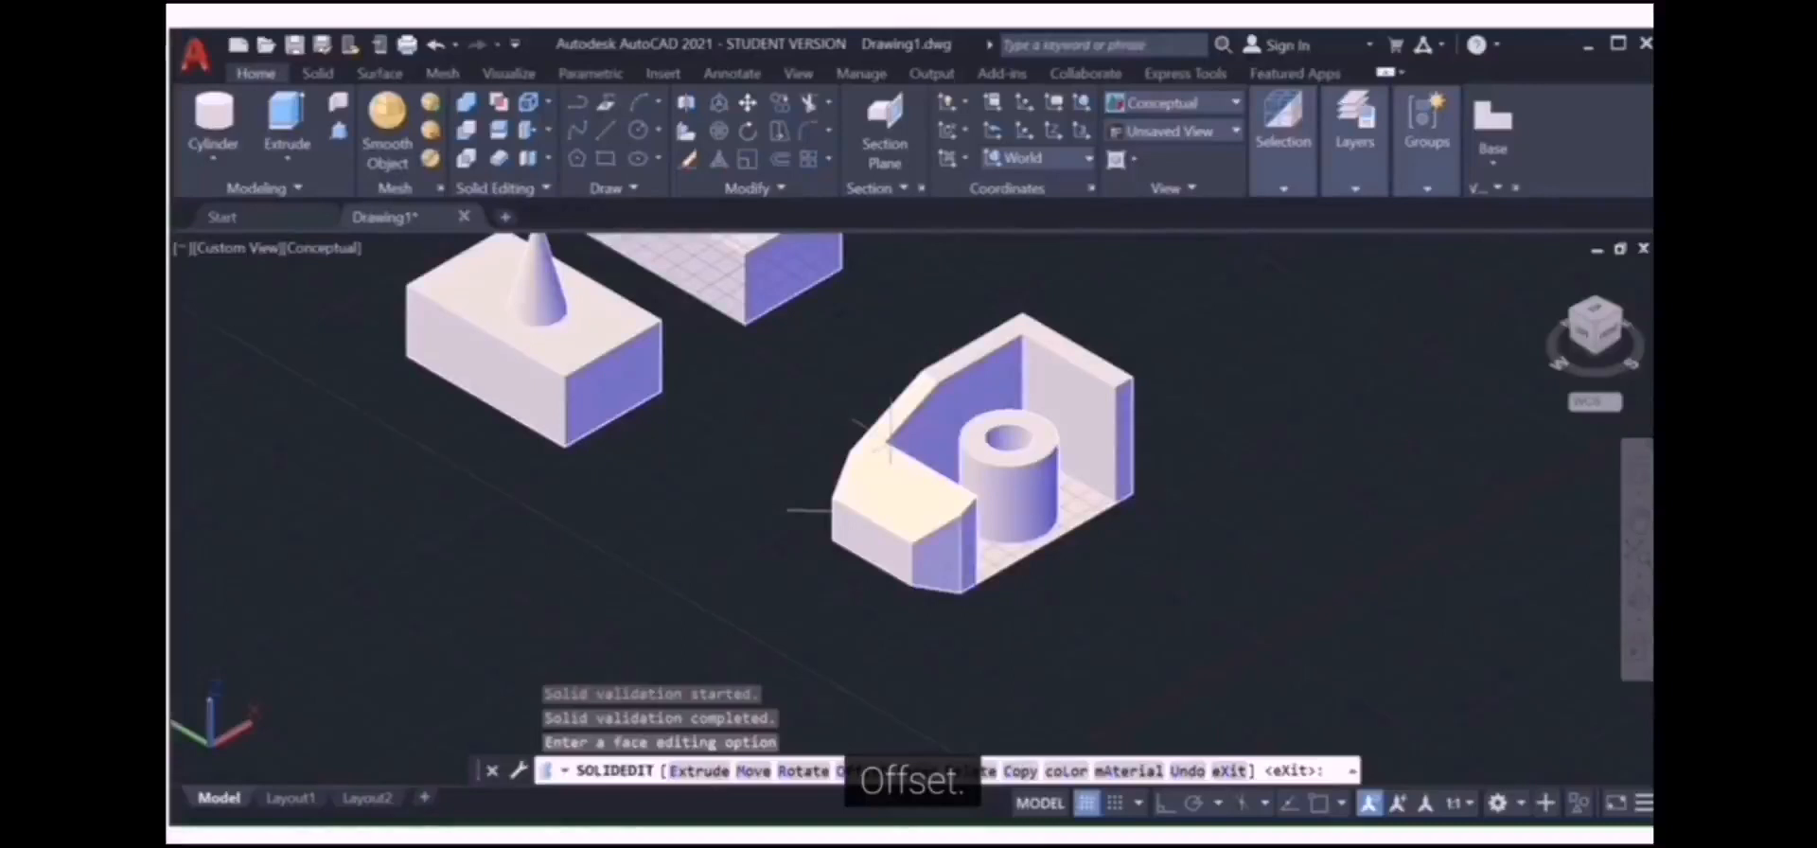
Step: Copy the solid's front face from its corner to a spot off to the left, with object snap on
left_click(548, 131)
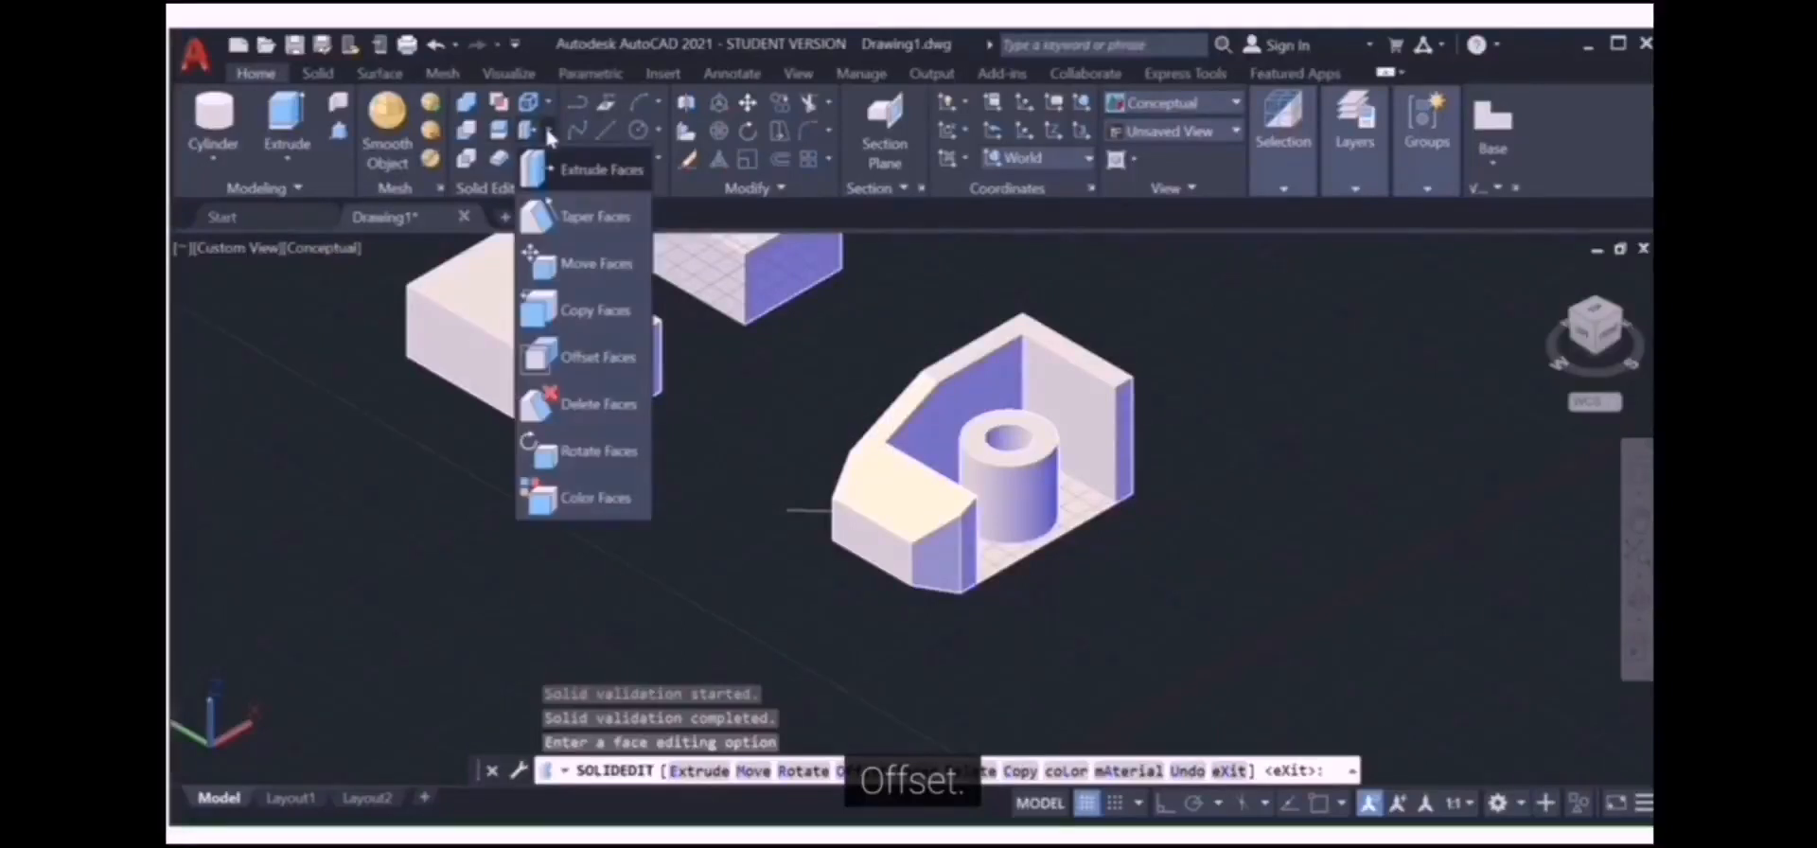
left_click(588, 321)
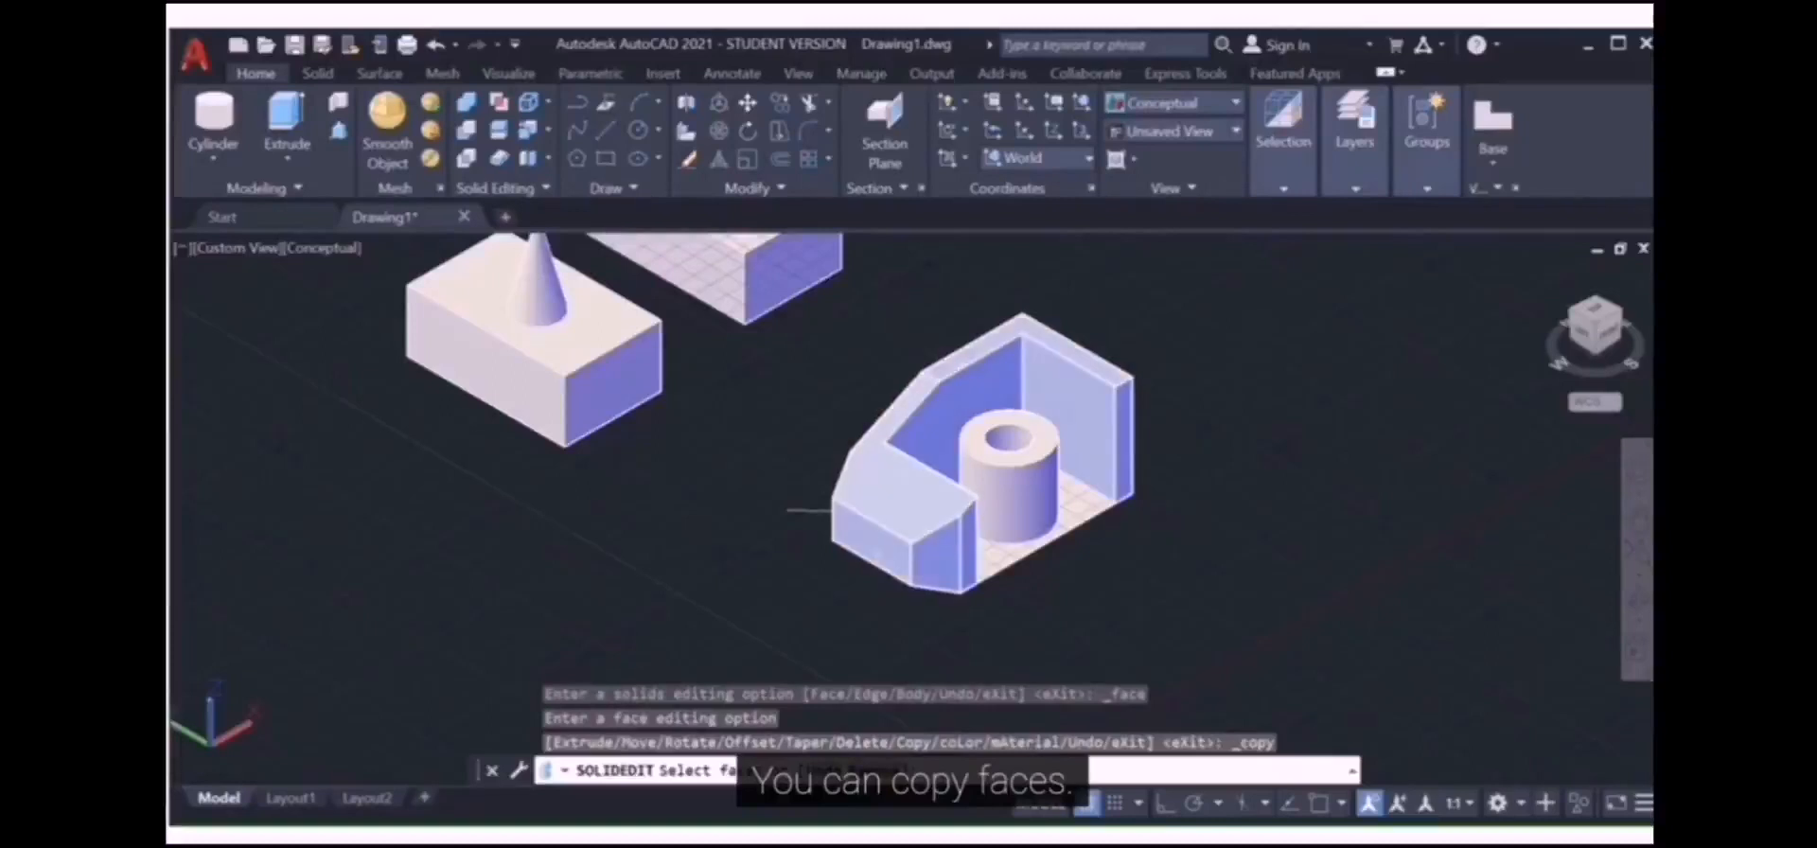
scroll(877, 587, "up", 3)
left_click(881, 519)
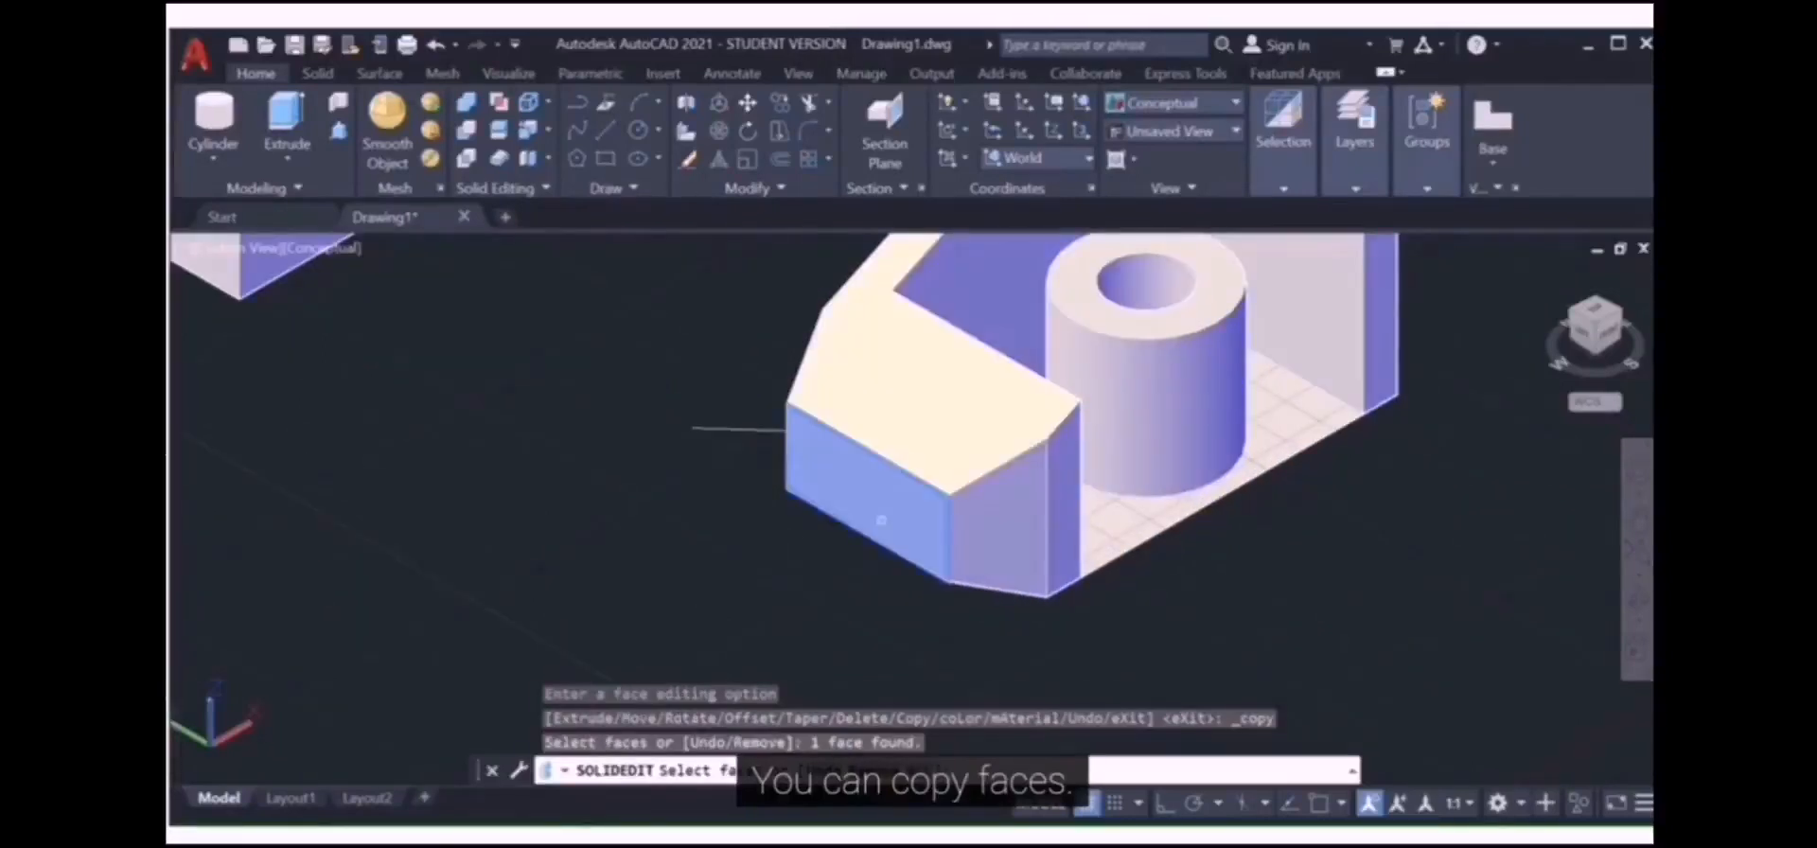
key("Return")
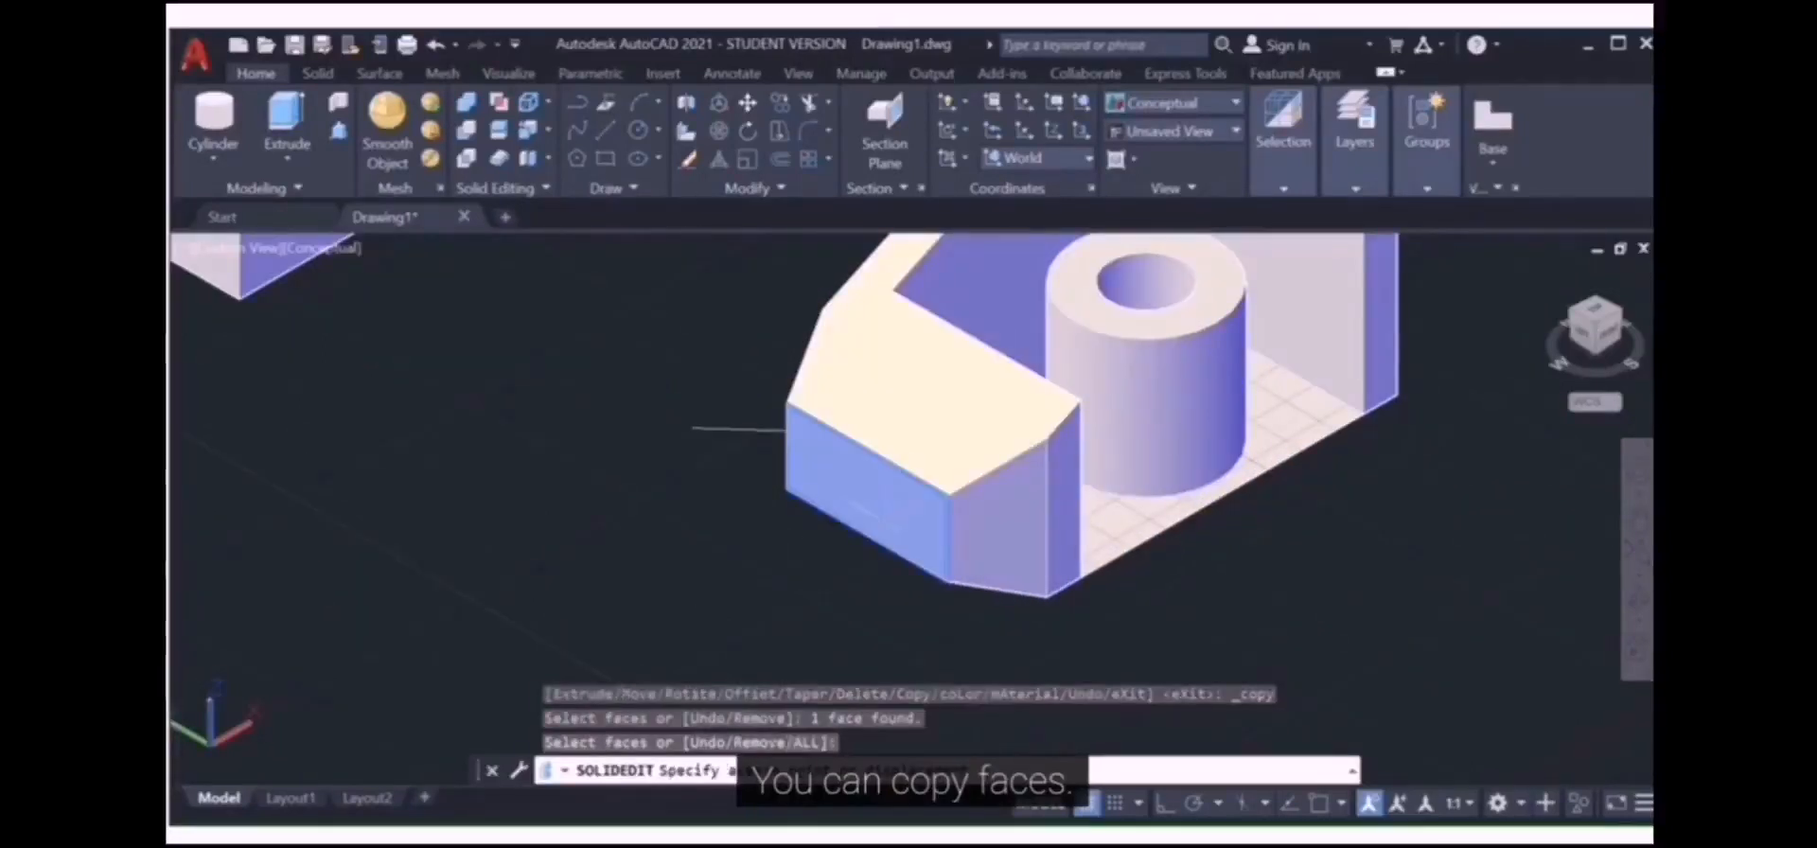
left_click(785, 492)
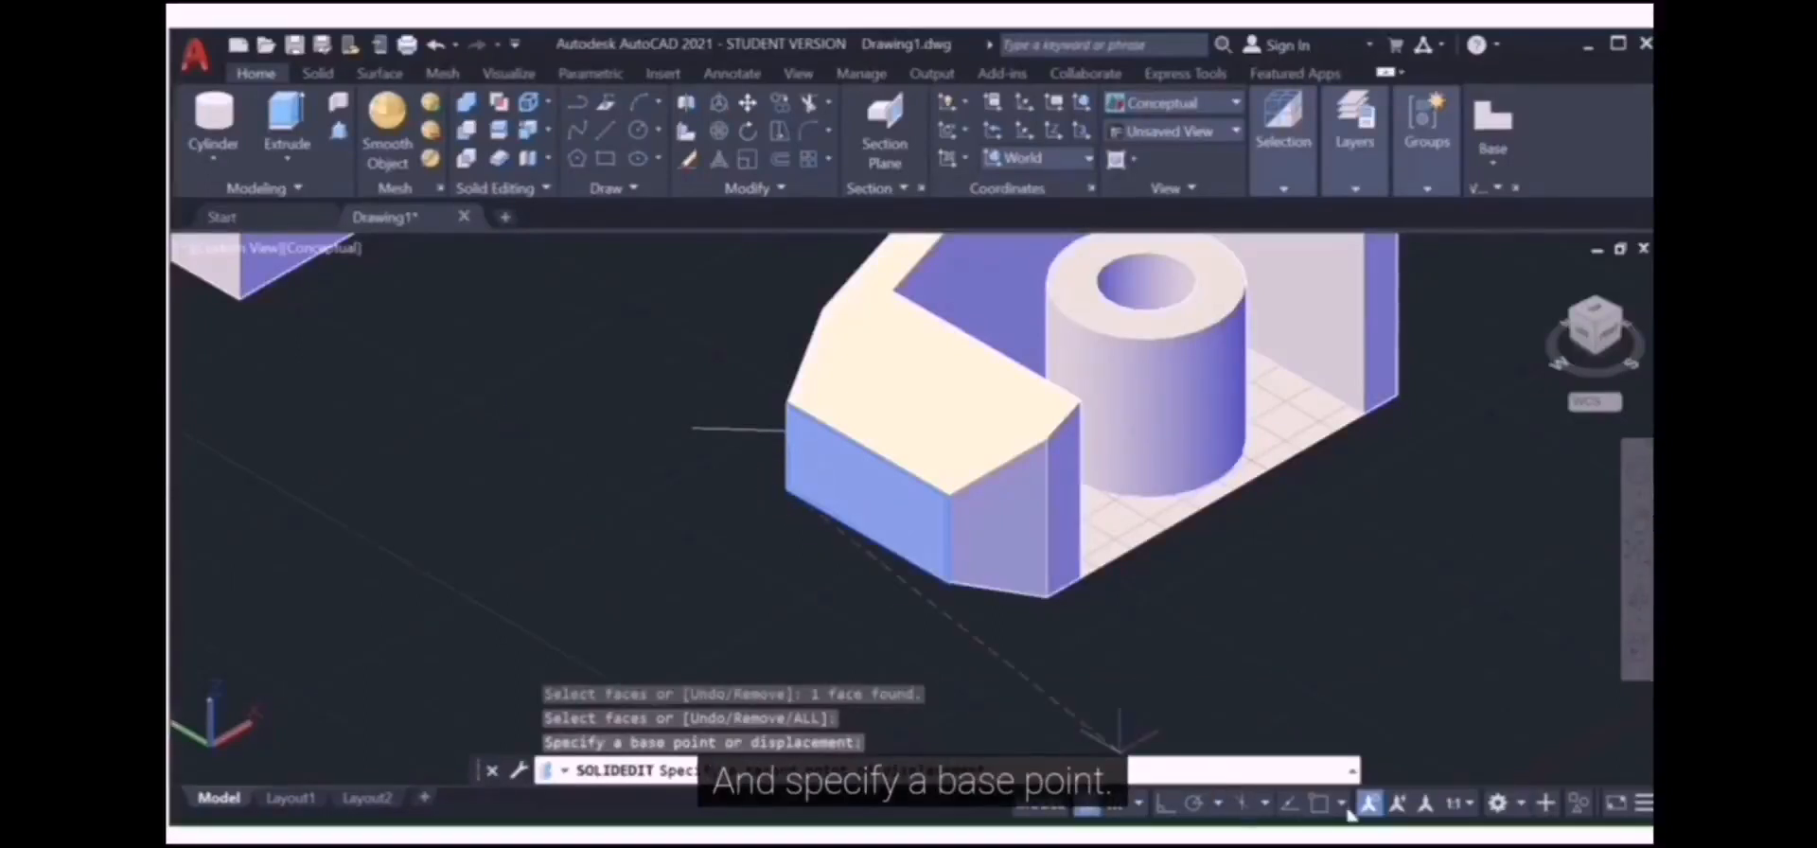
left_click(1318, 803)
left_click(559, 448)
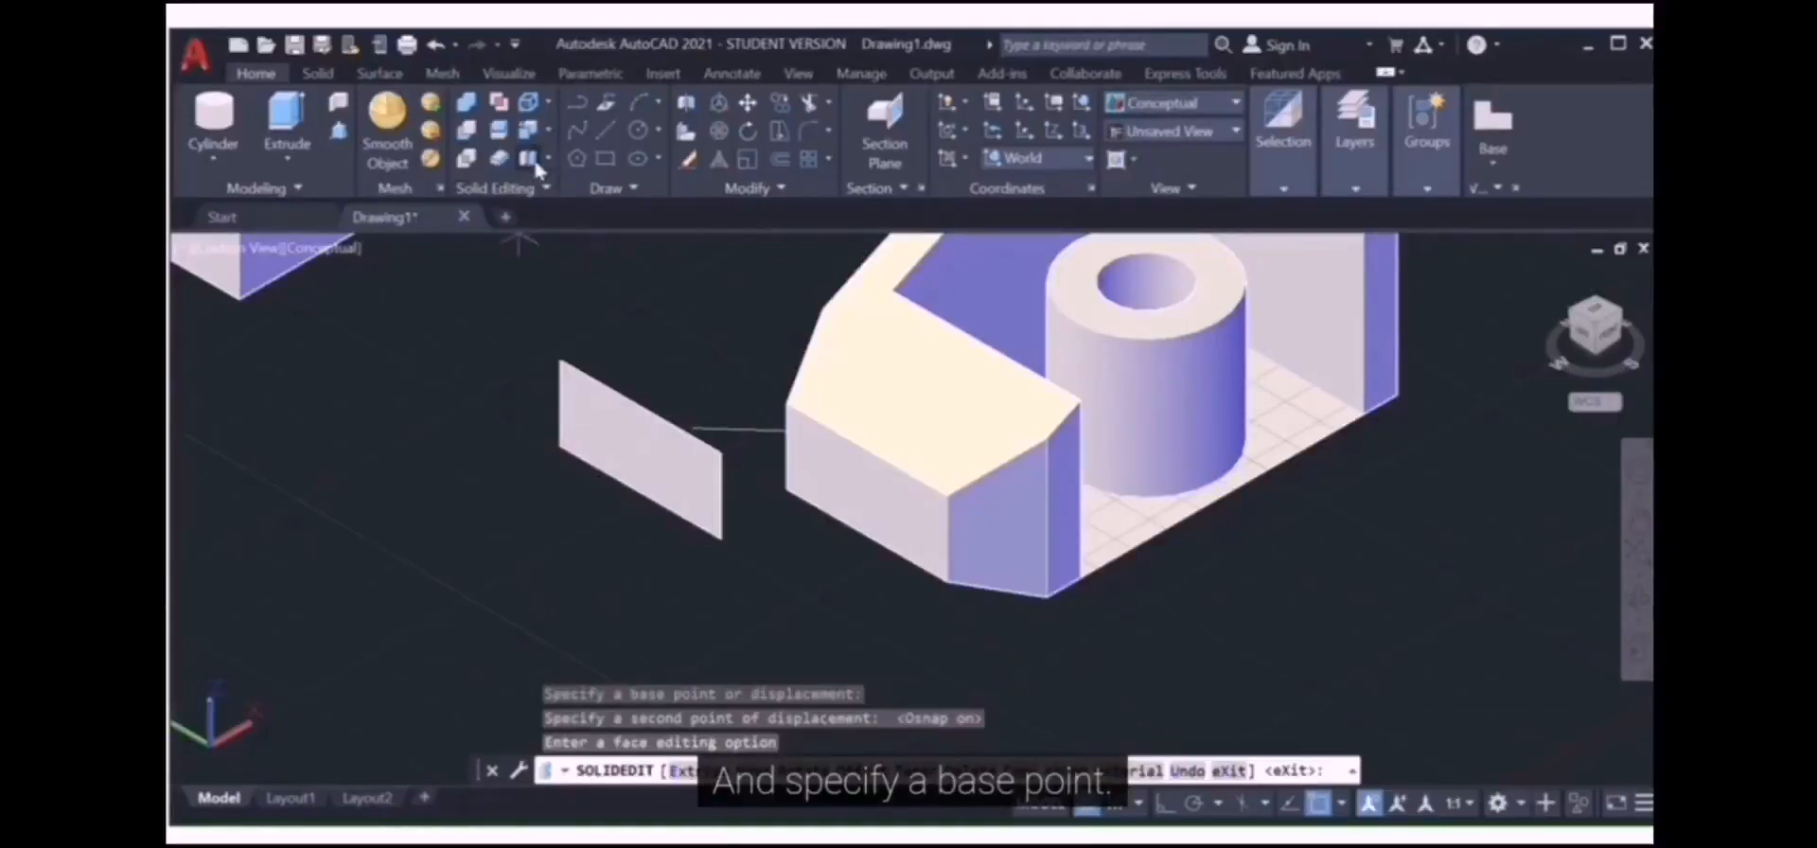
left_click(548, 129)
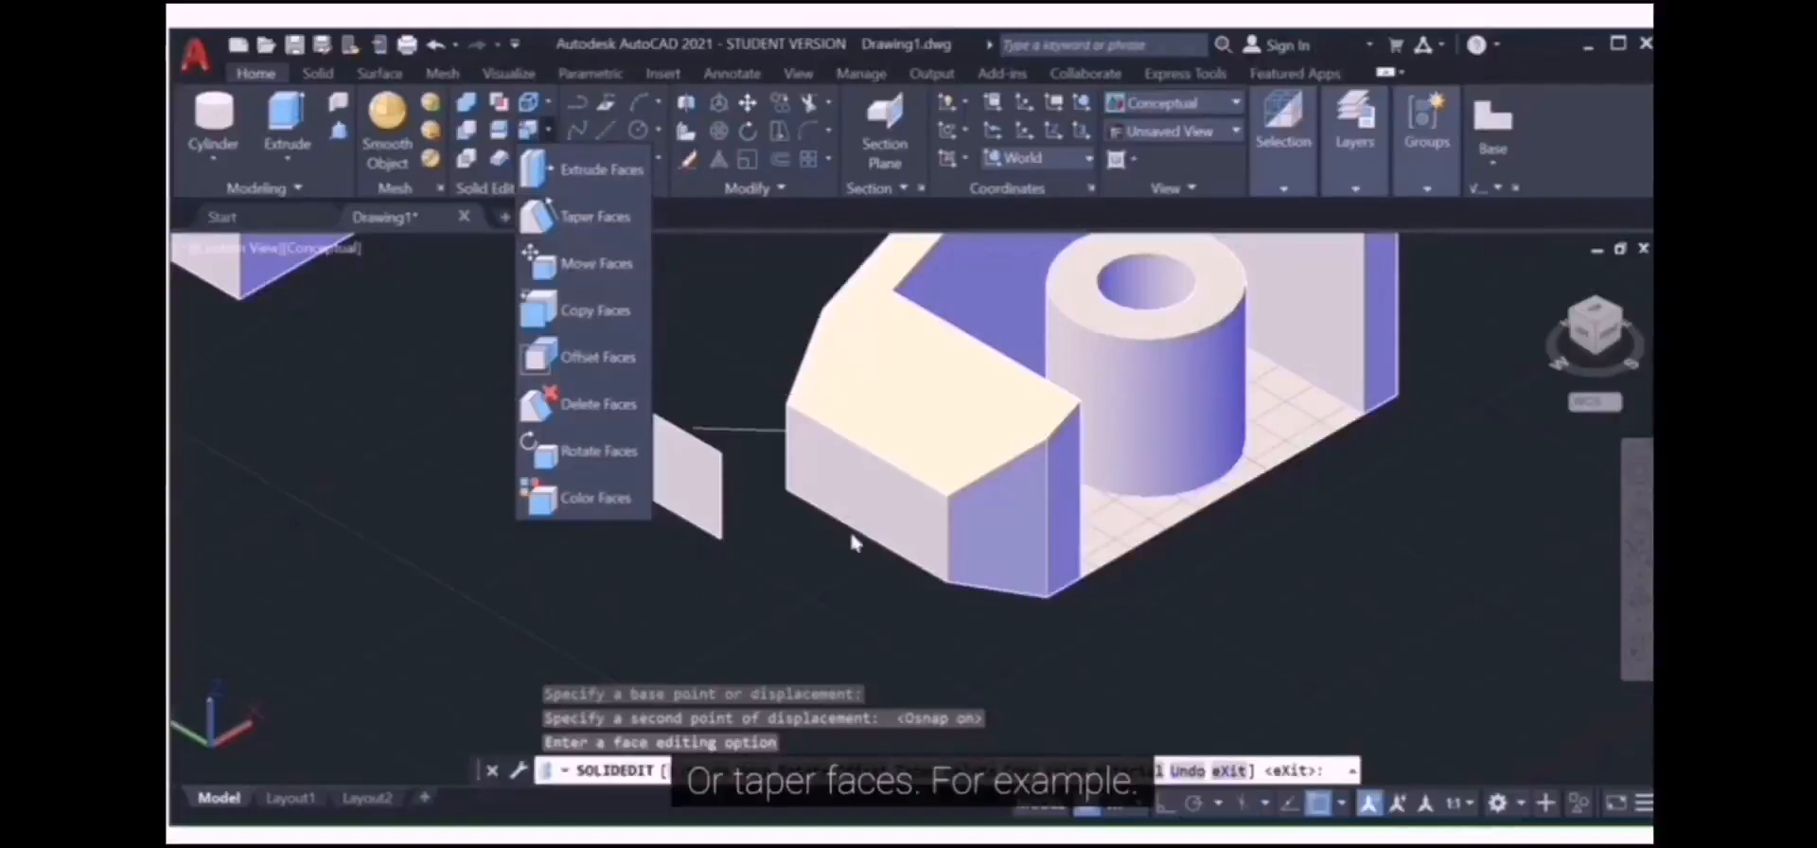
Step: Taper the solid's front face inward by 35° about an axis set at its corner
left_click(835, 584)
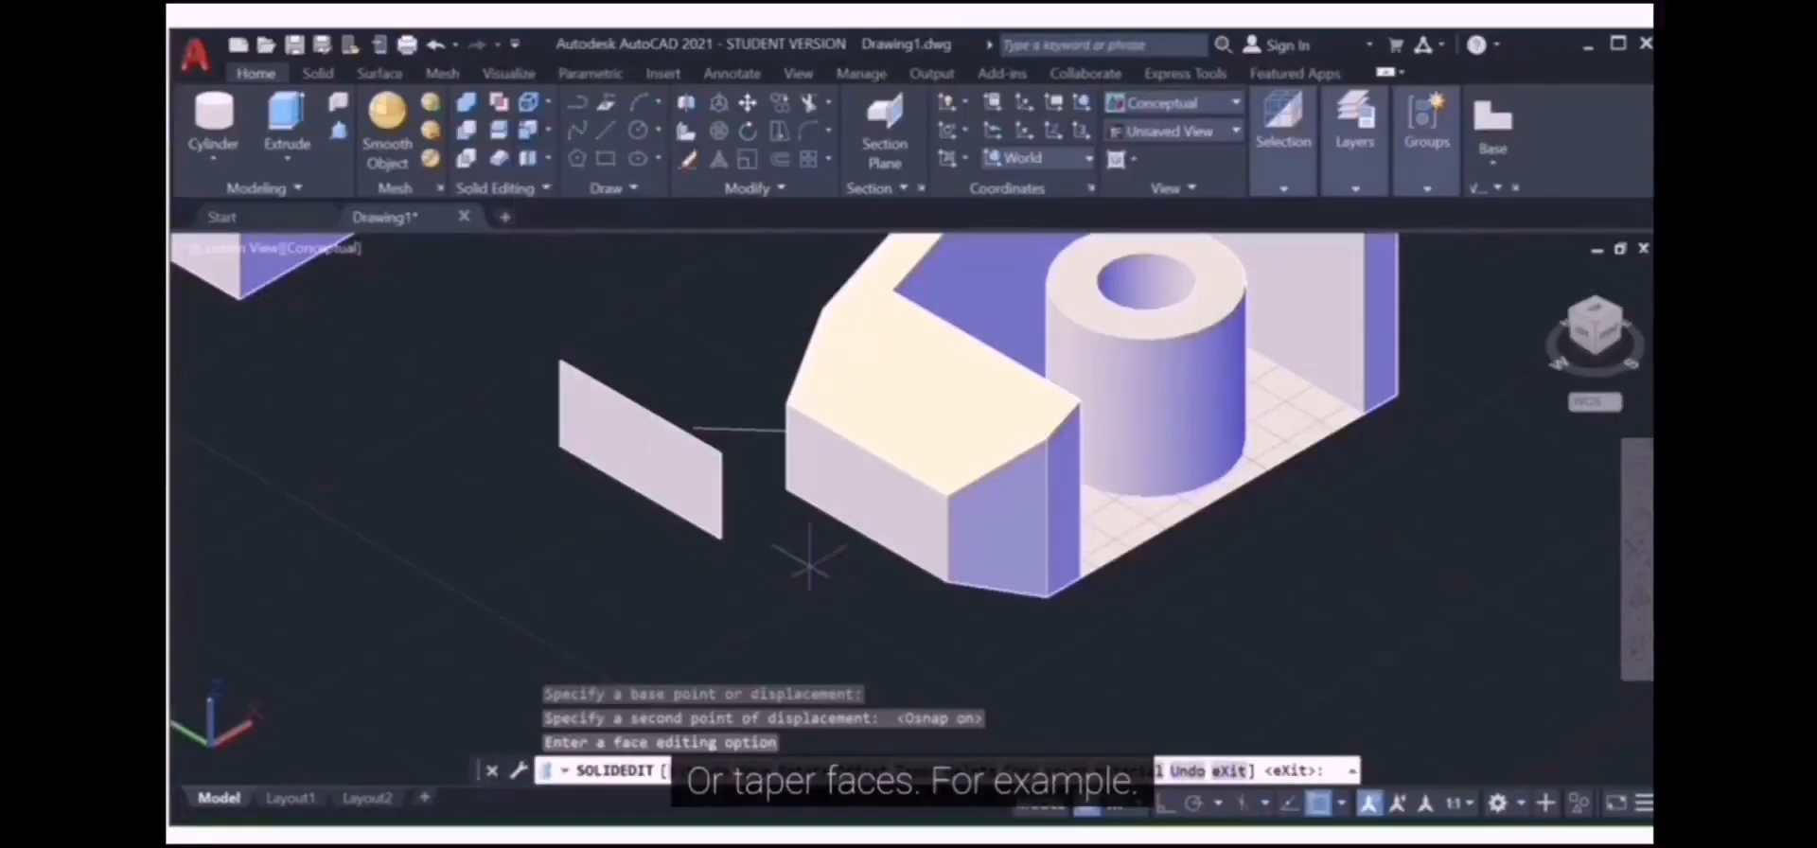
left_click(548, 133)
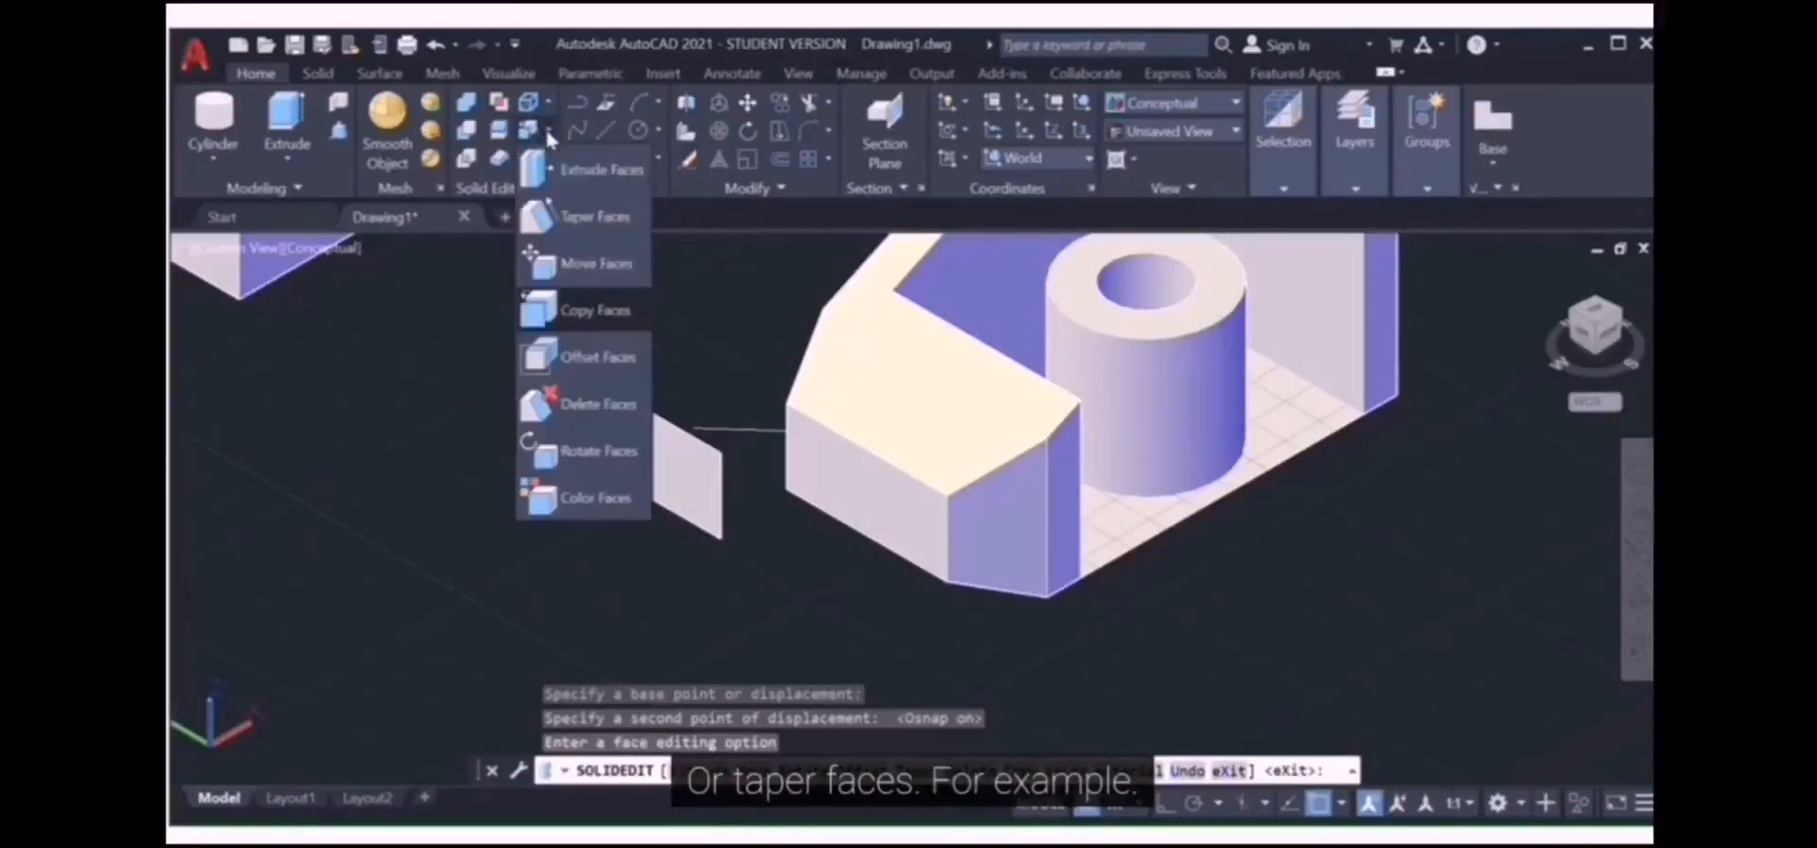
left_click(582, 217)
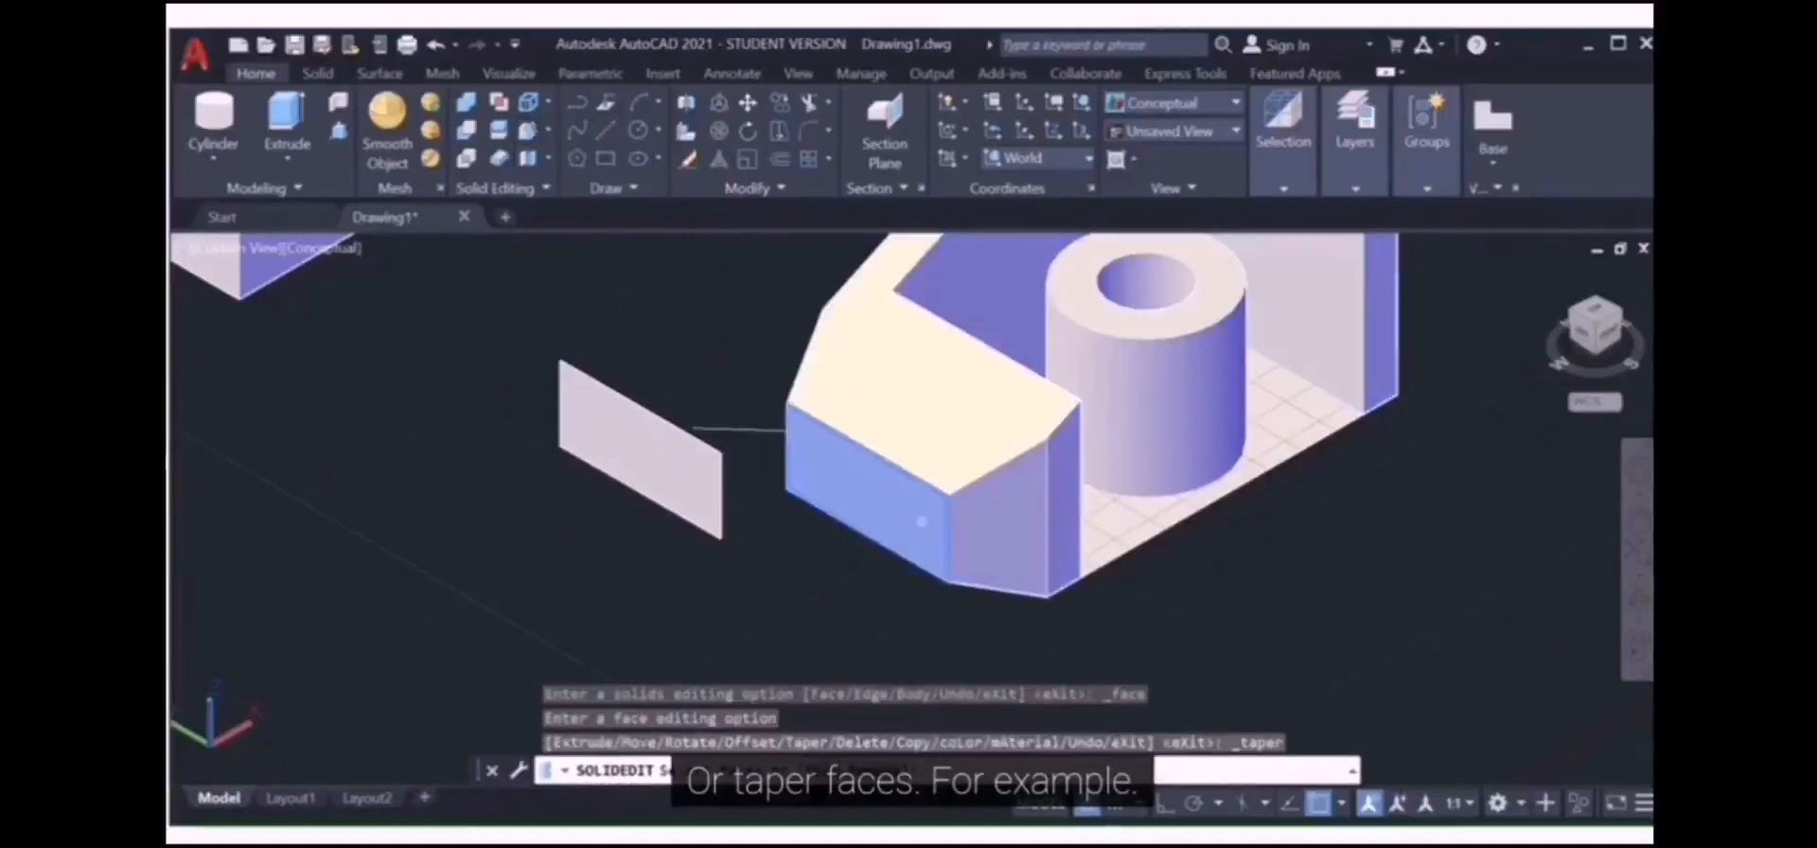
left_click(923, 520)
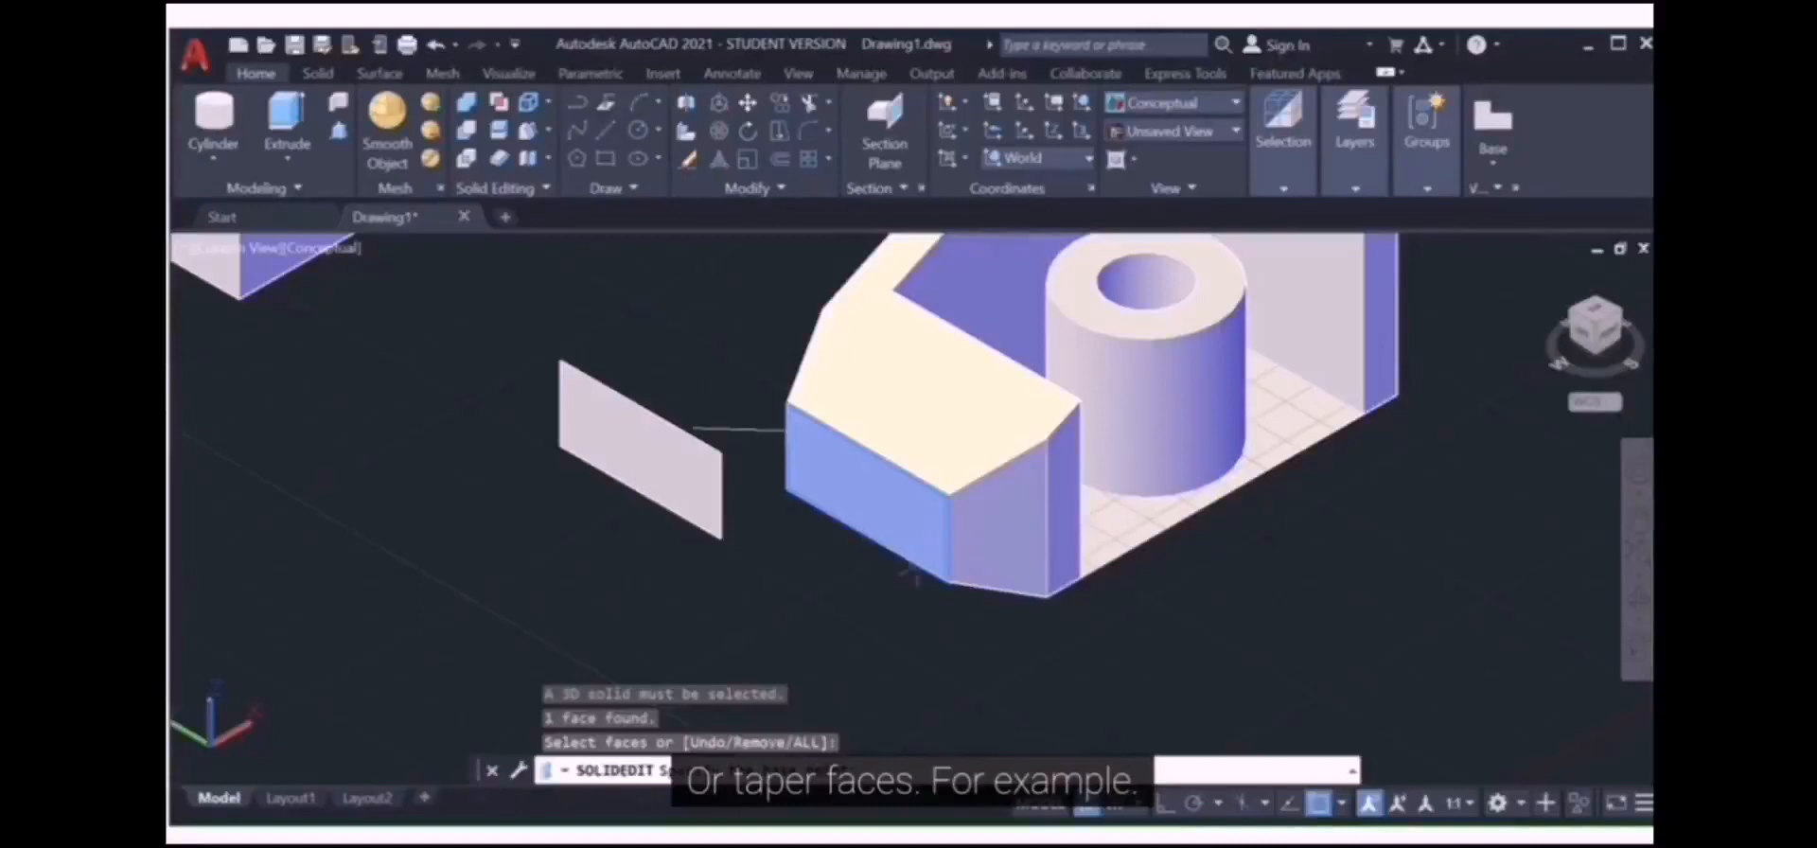
key("Return")
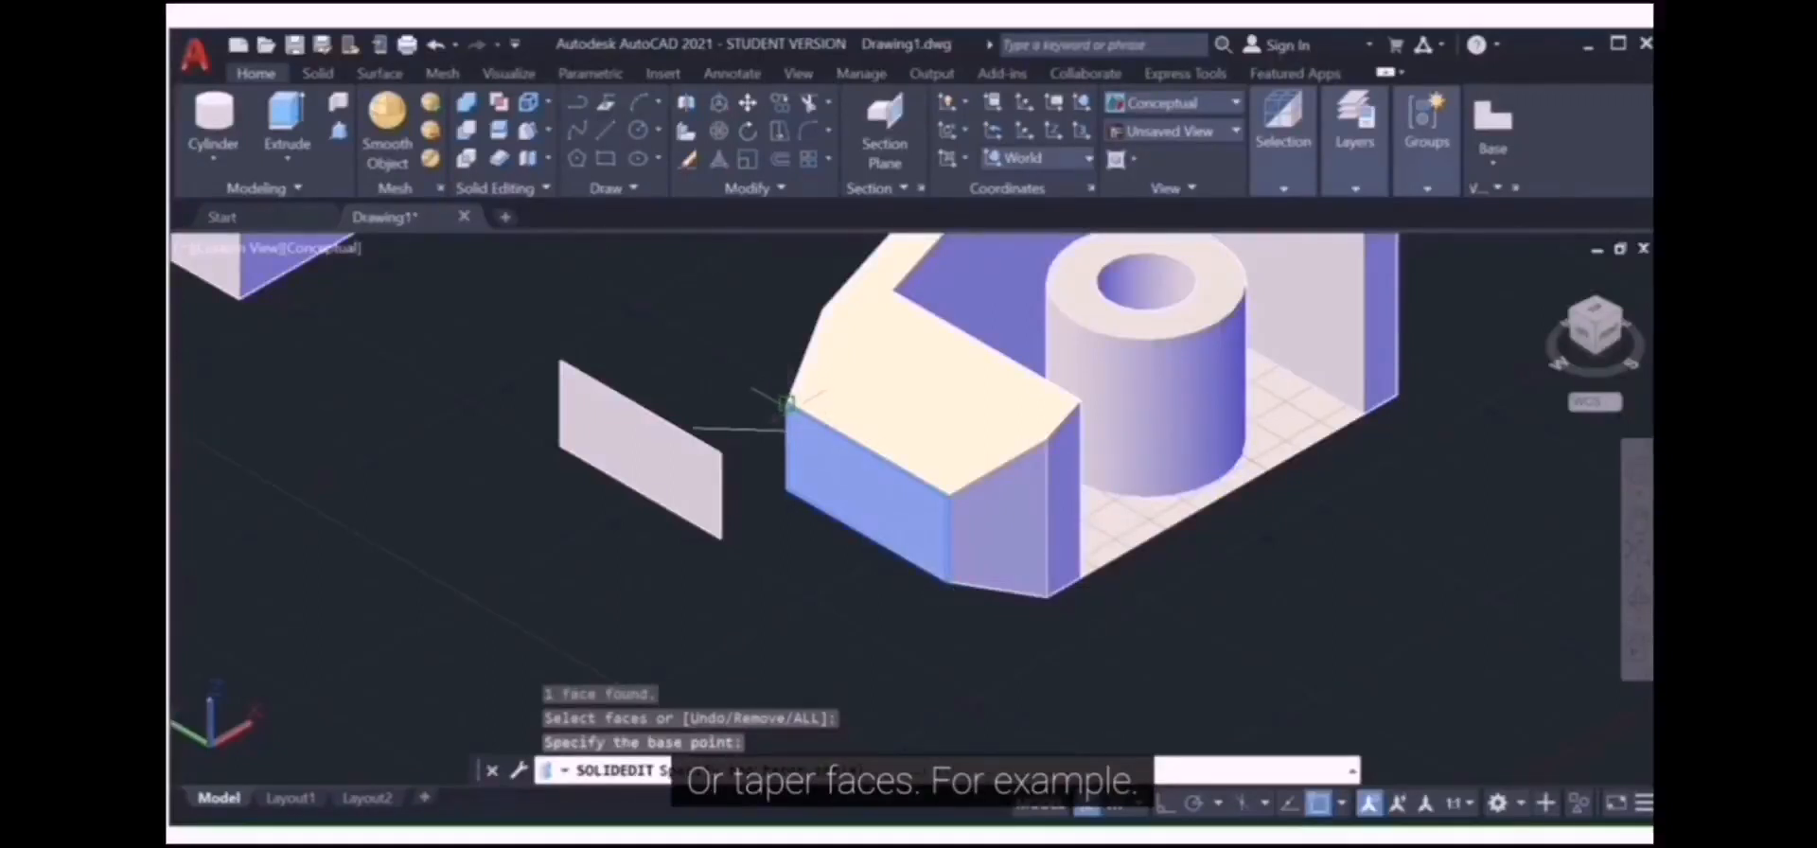
left_click(786, 404)
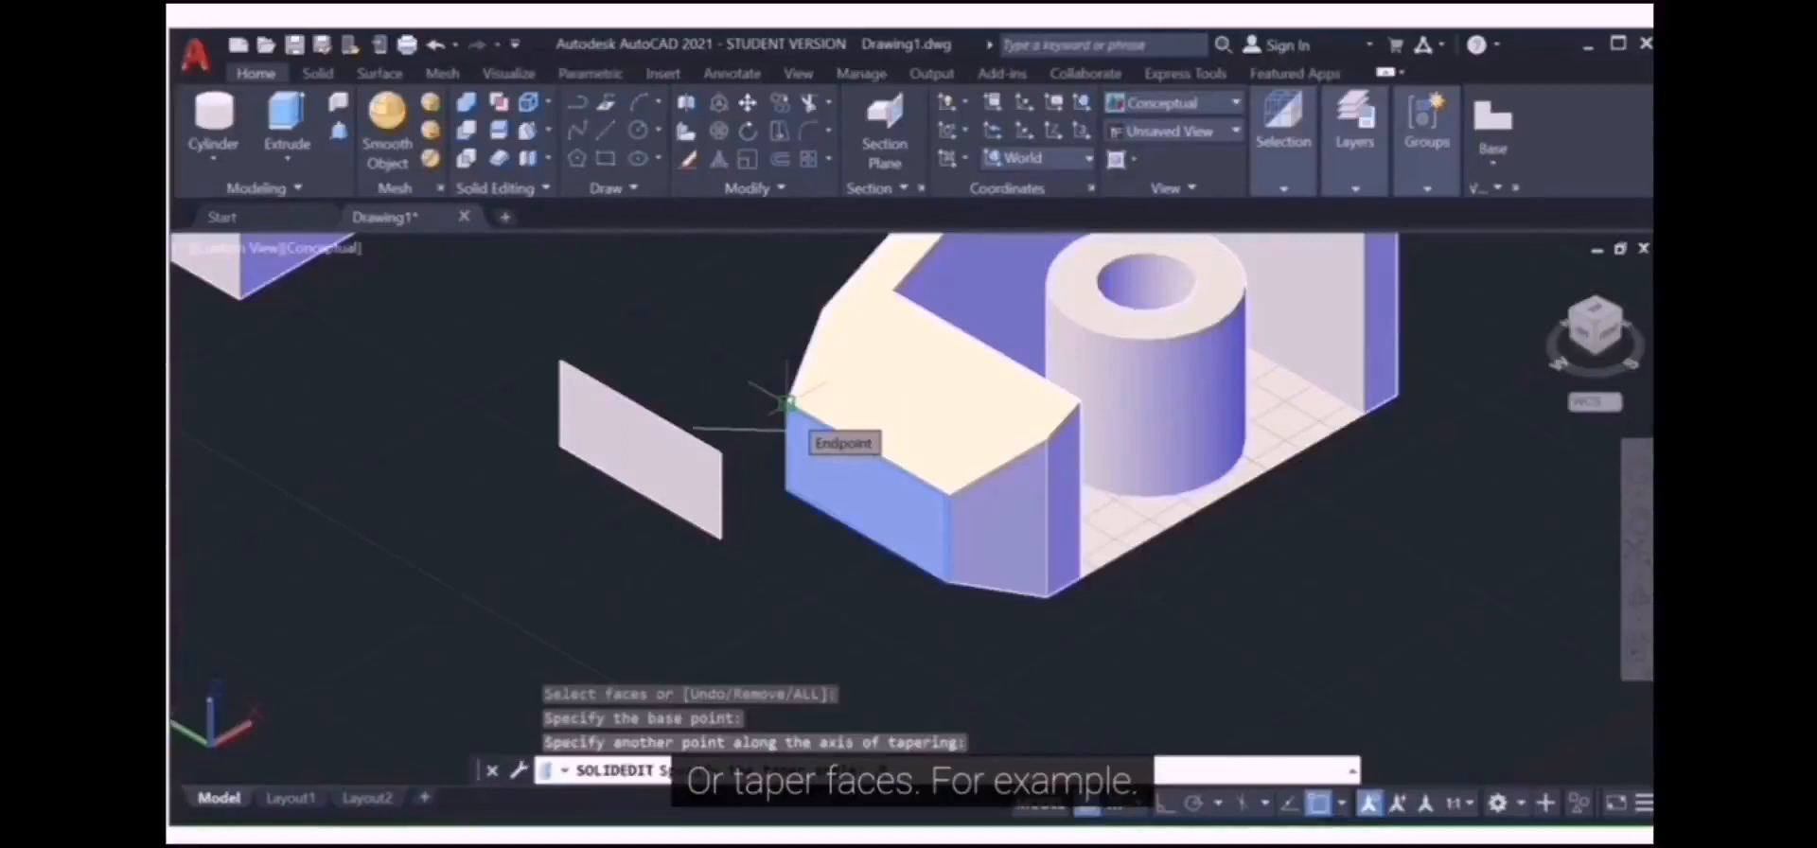
type("3")
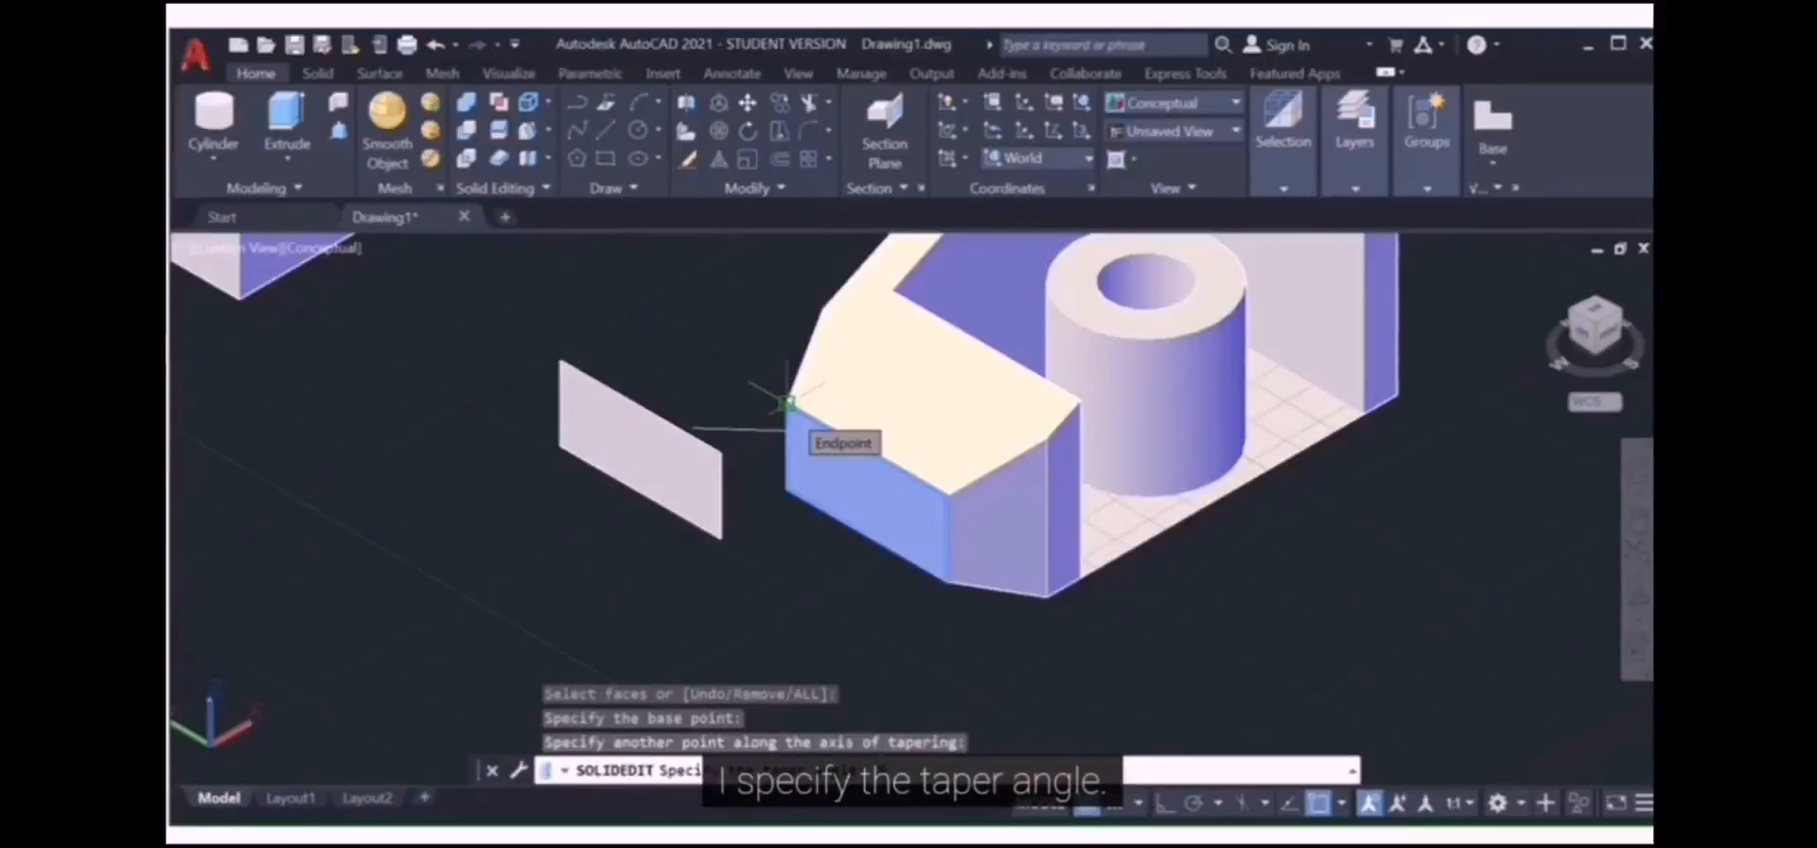
type("5")
key("Return")
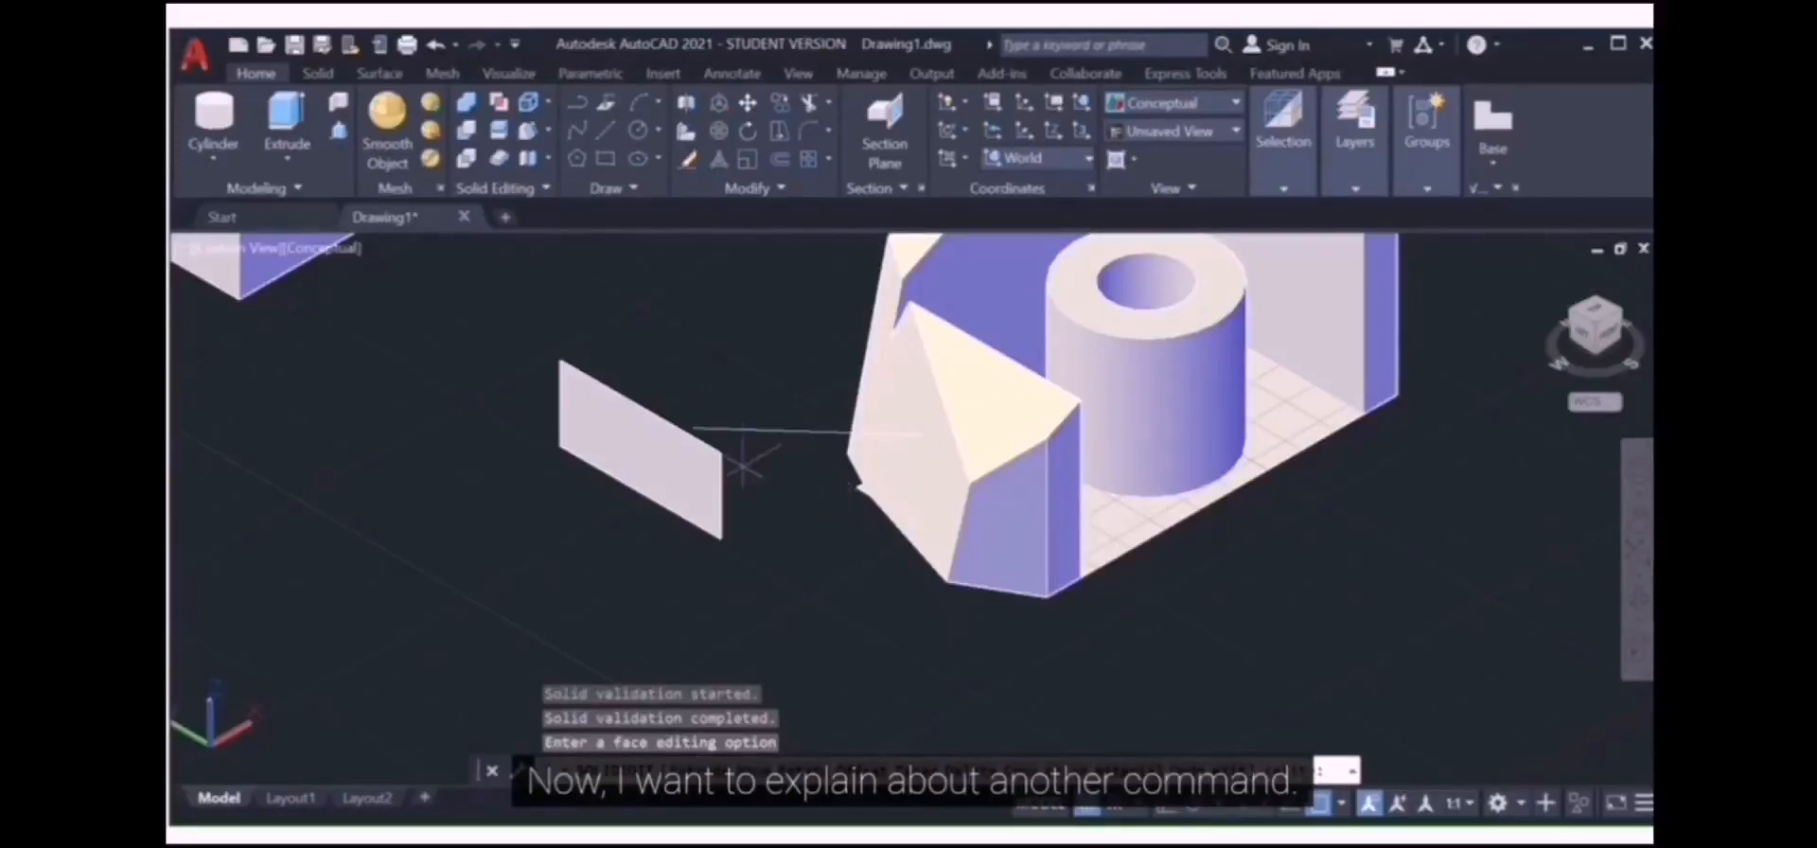
Step: Start the SOLIDEDIT Body > Separate option from the Solid Editing panel
left_click(543, 162)
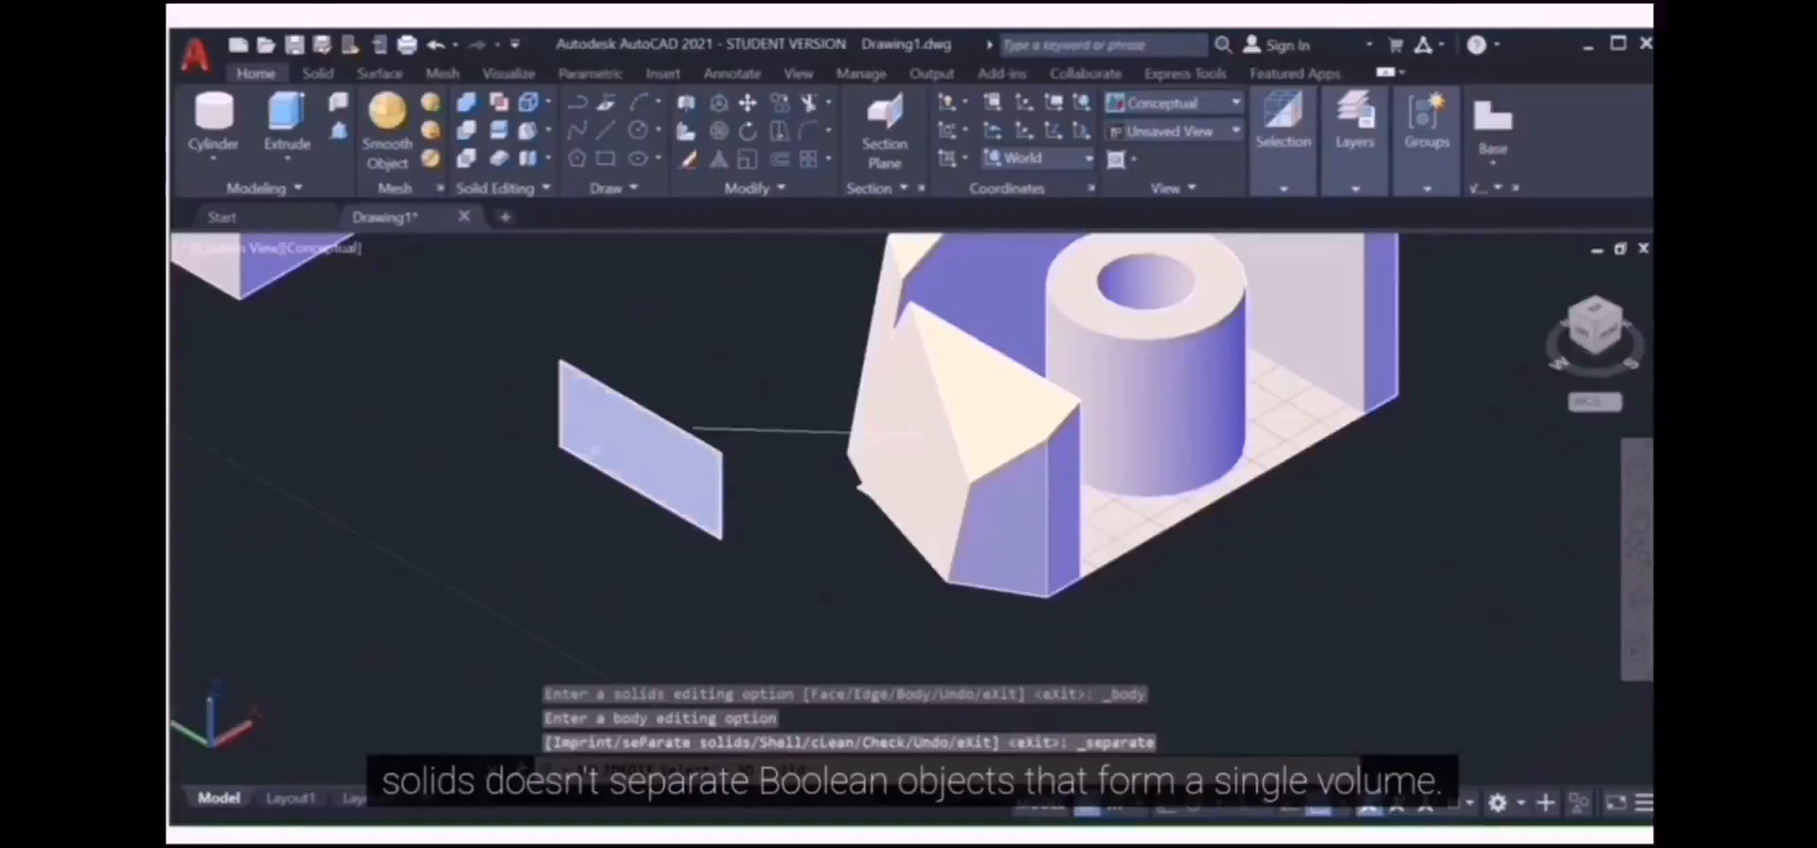
Step: Union the three boxes and their cones using a crossing-window selection
scroll(604, 440, "down", 7)
middle_click_drag(605, 441, 981, 474)
scroll(863, 471, "up", 5)
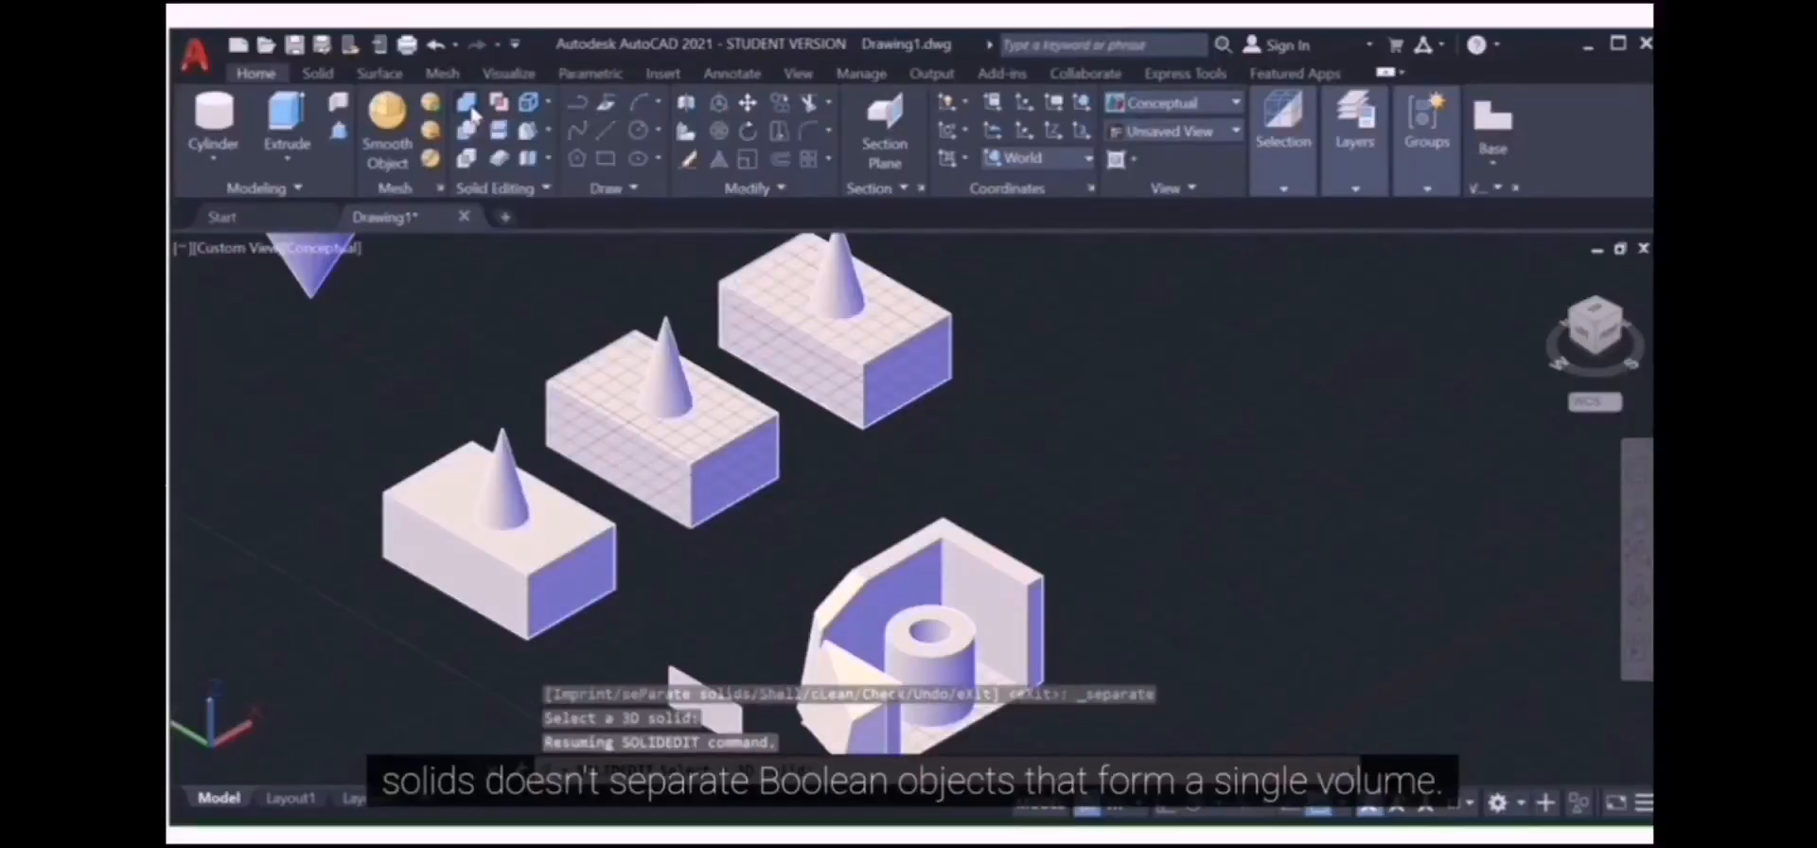
left_click(980, 278)
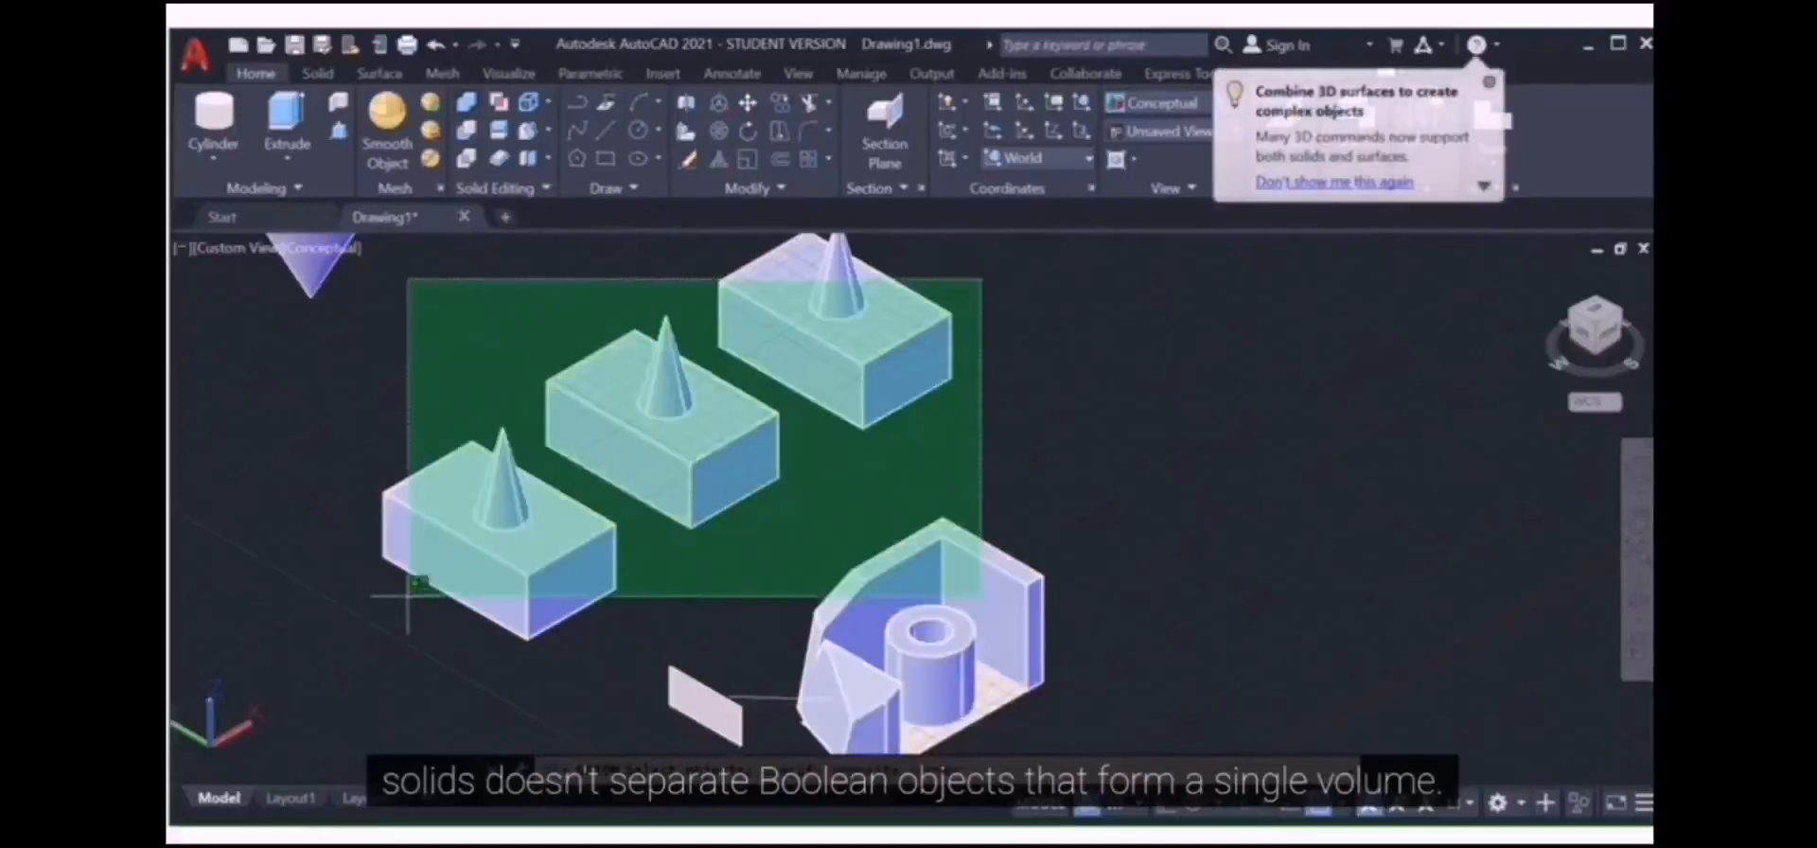
left_click(300, 499)
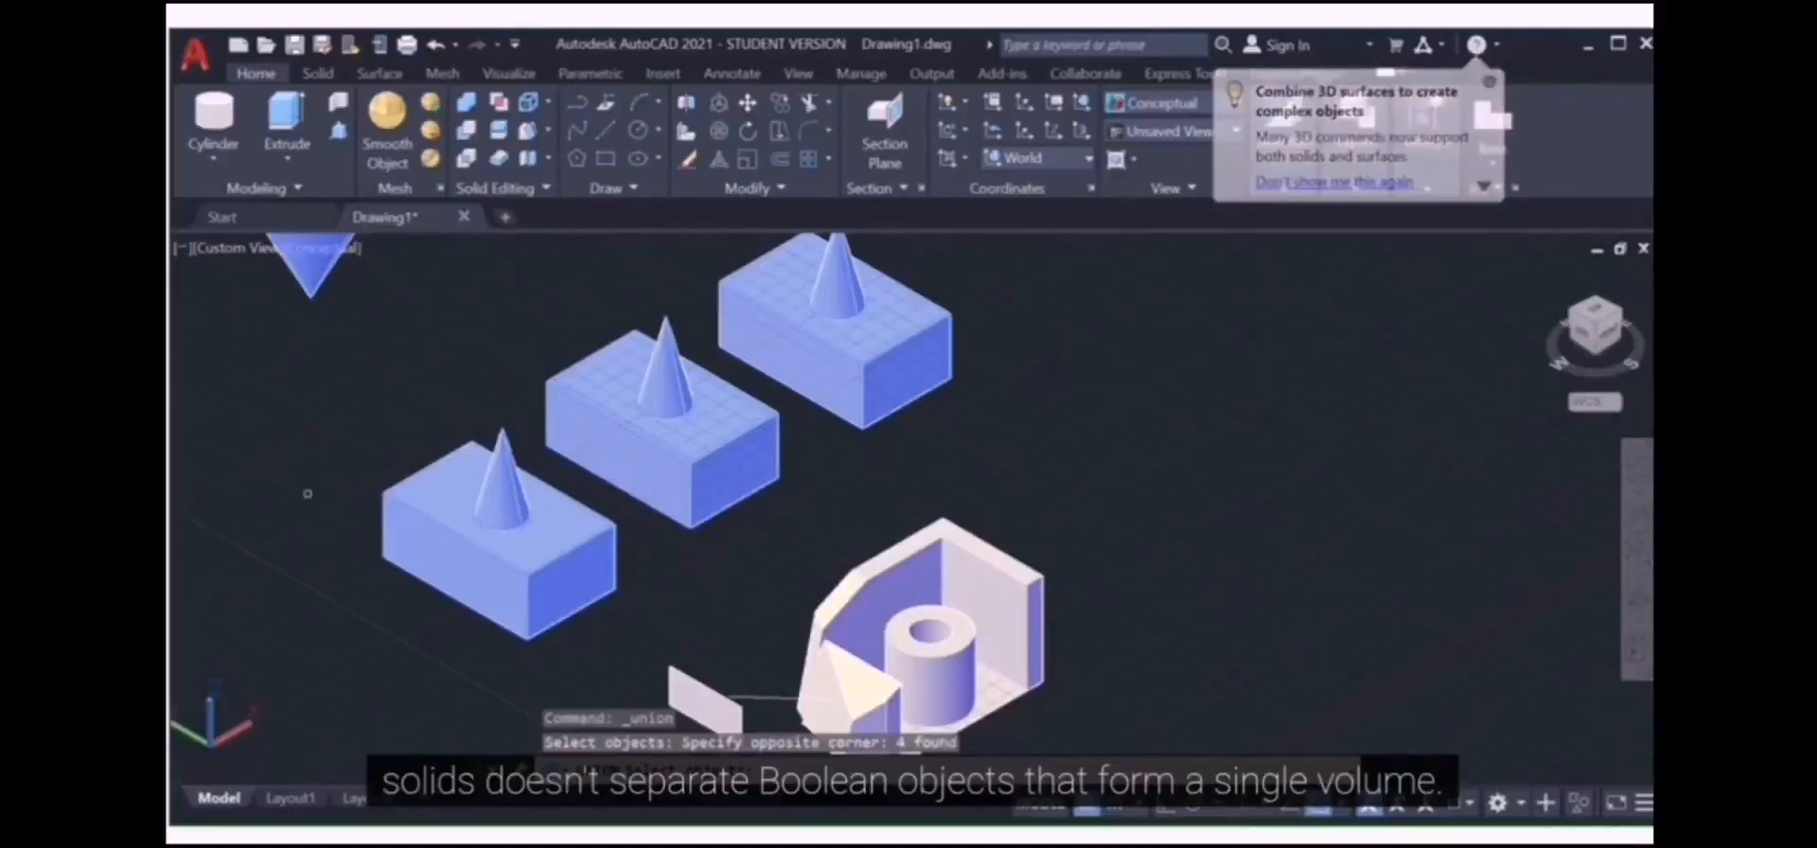
key("Return")
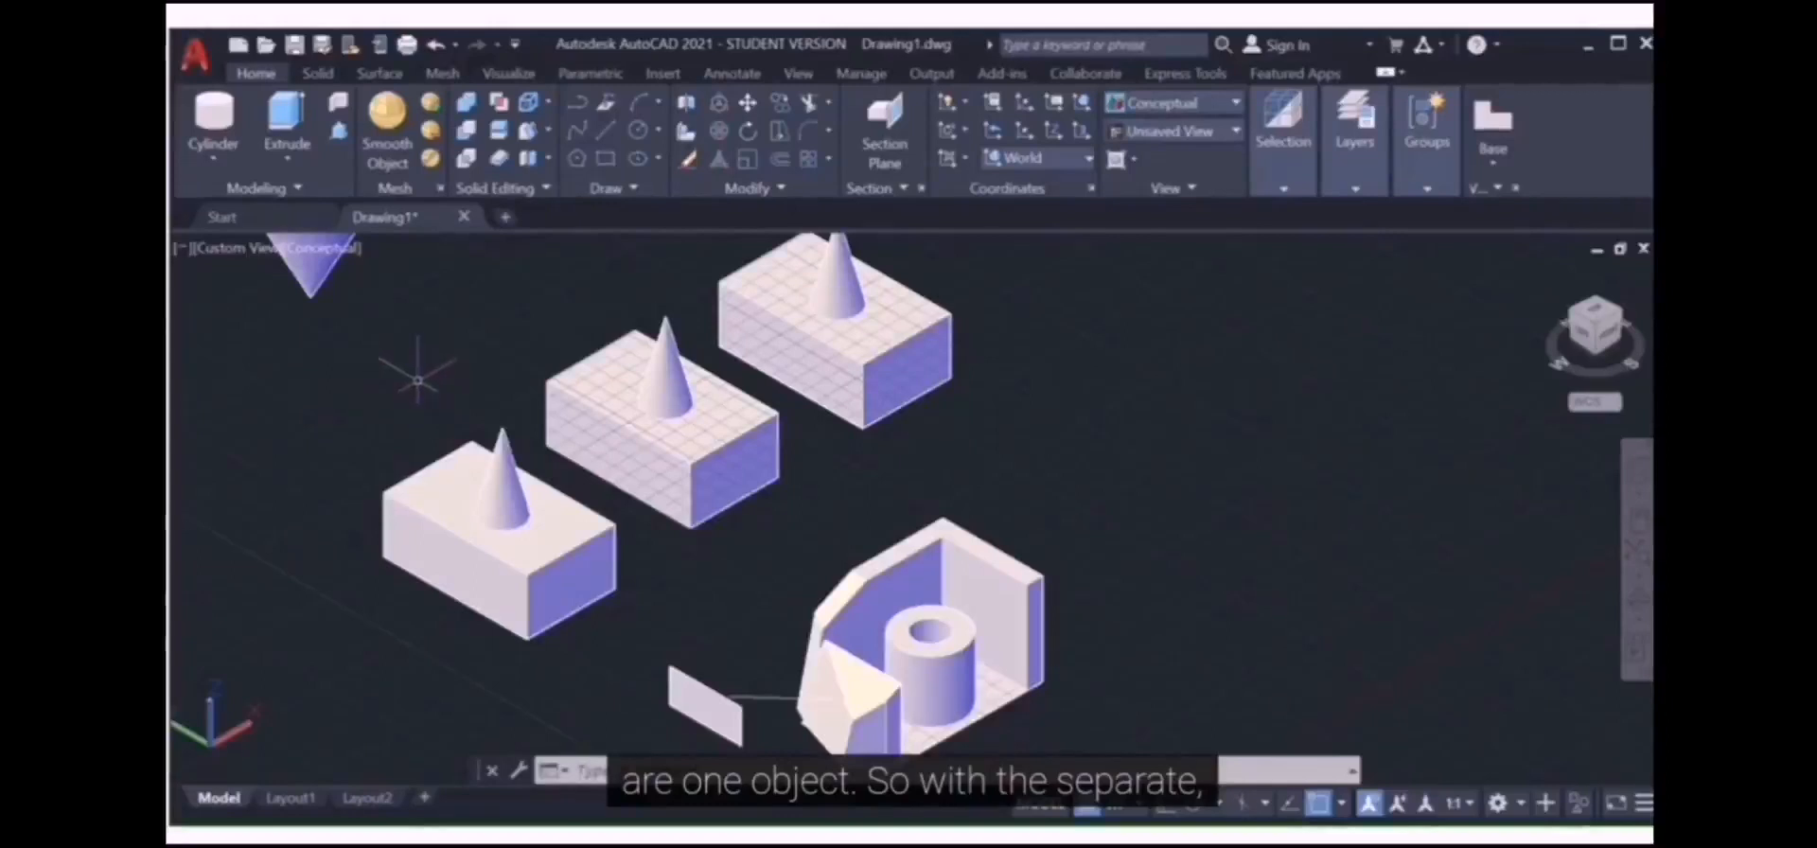
Step: Separate the united box-and-cone solid into three individual solids, then exit SOLIDEDIT
left_click(528, 159)
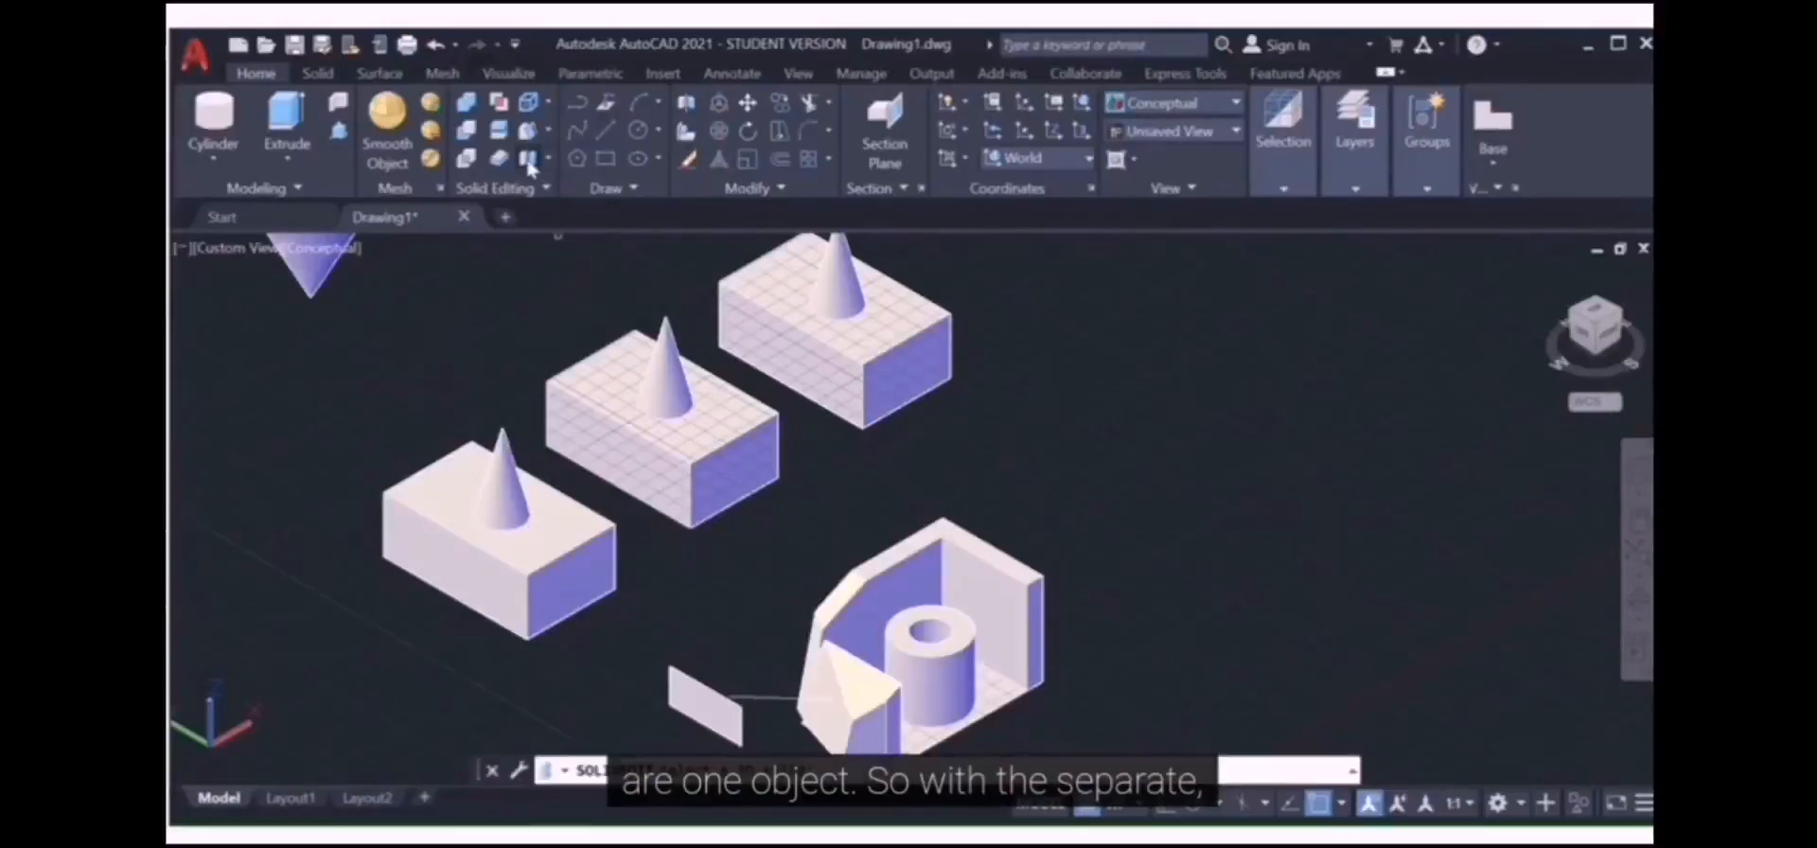
left_click(550, 529)
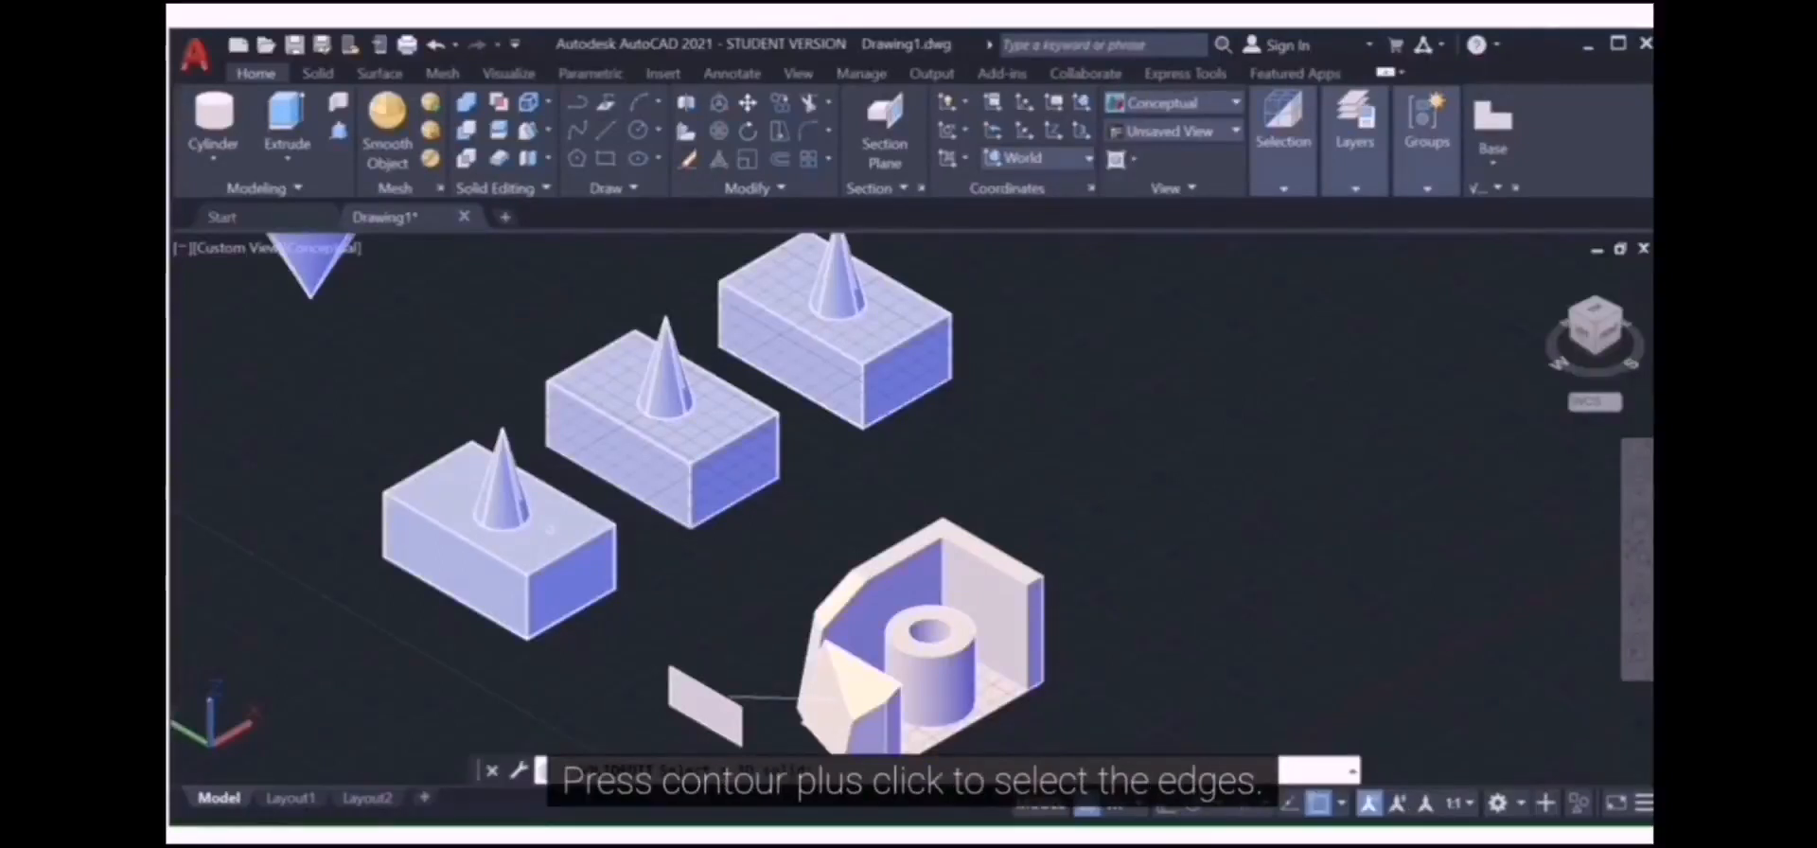
left_click(551, 527)
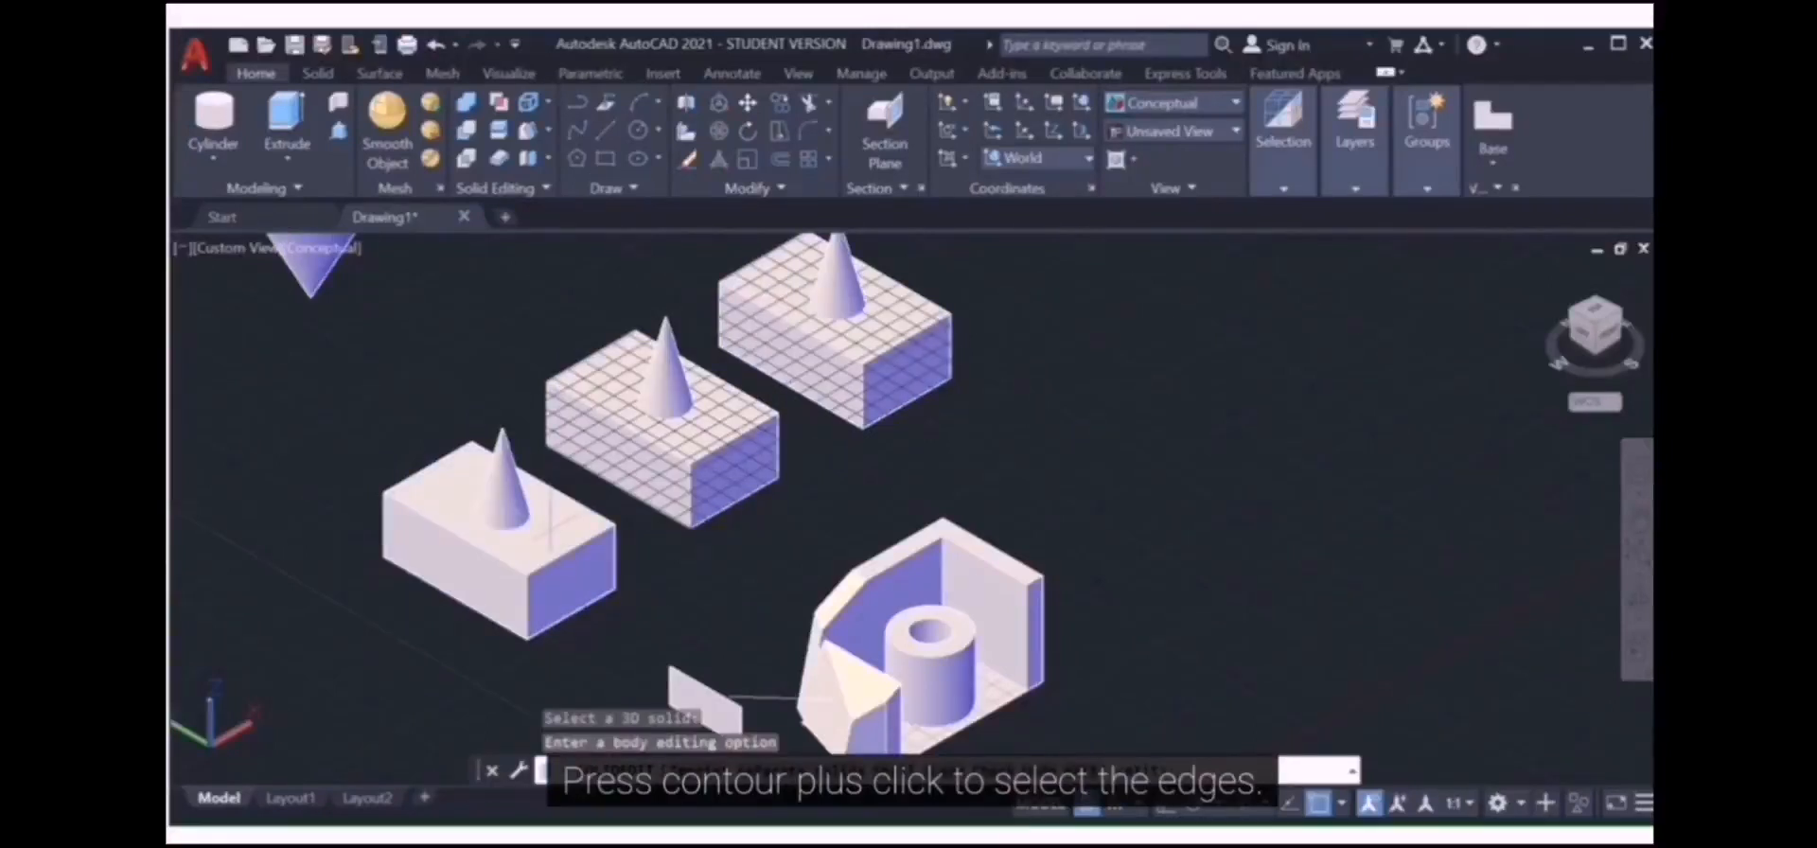
key("Return")
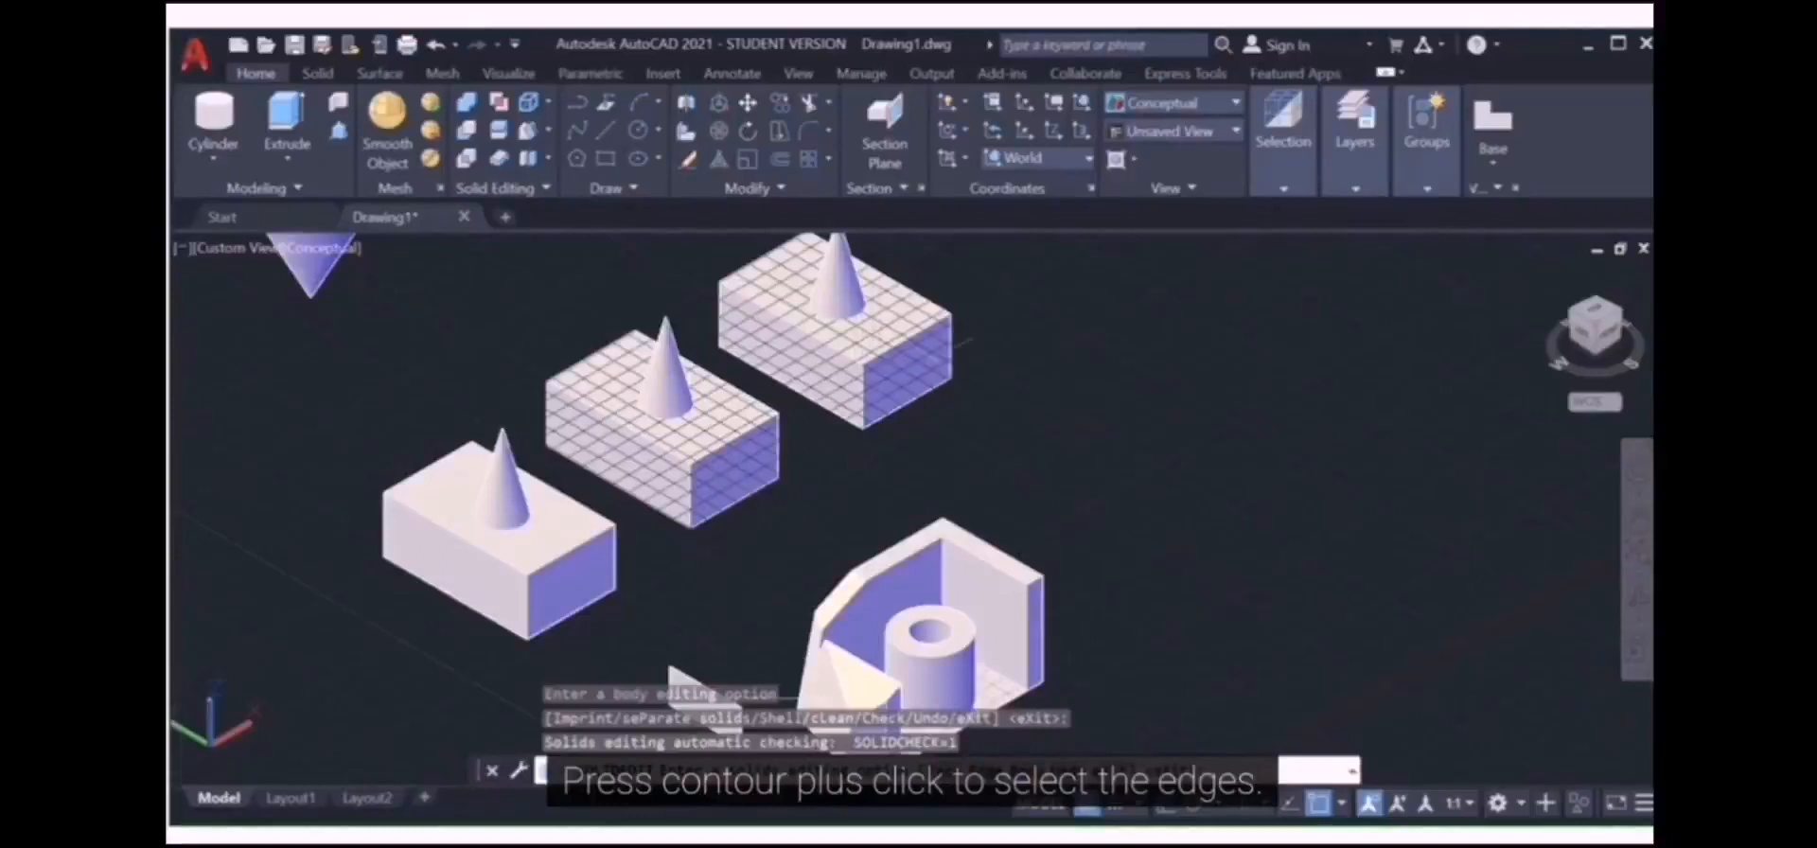
scroll(944, 372, "down", 4)
scroll(945, 372, "up", 3)
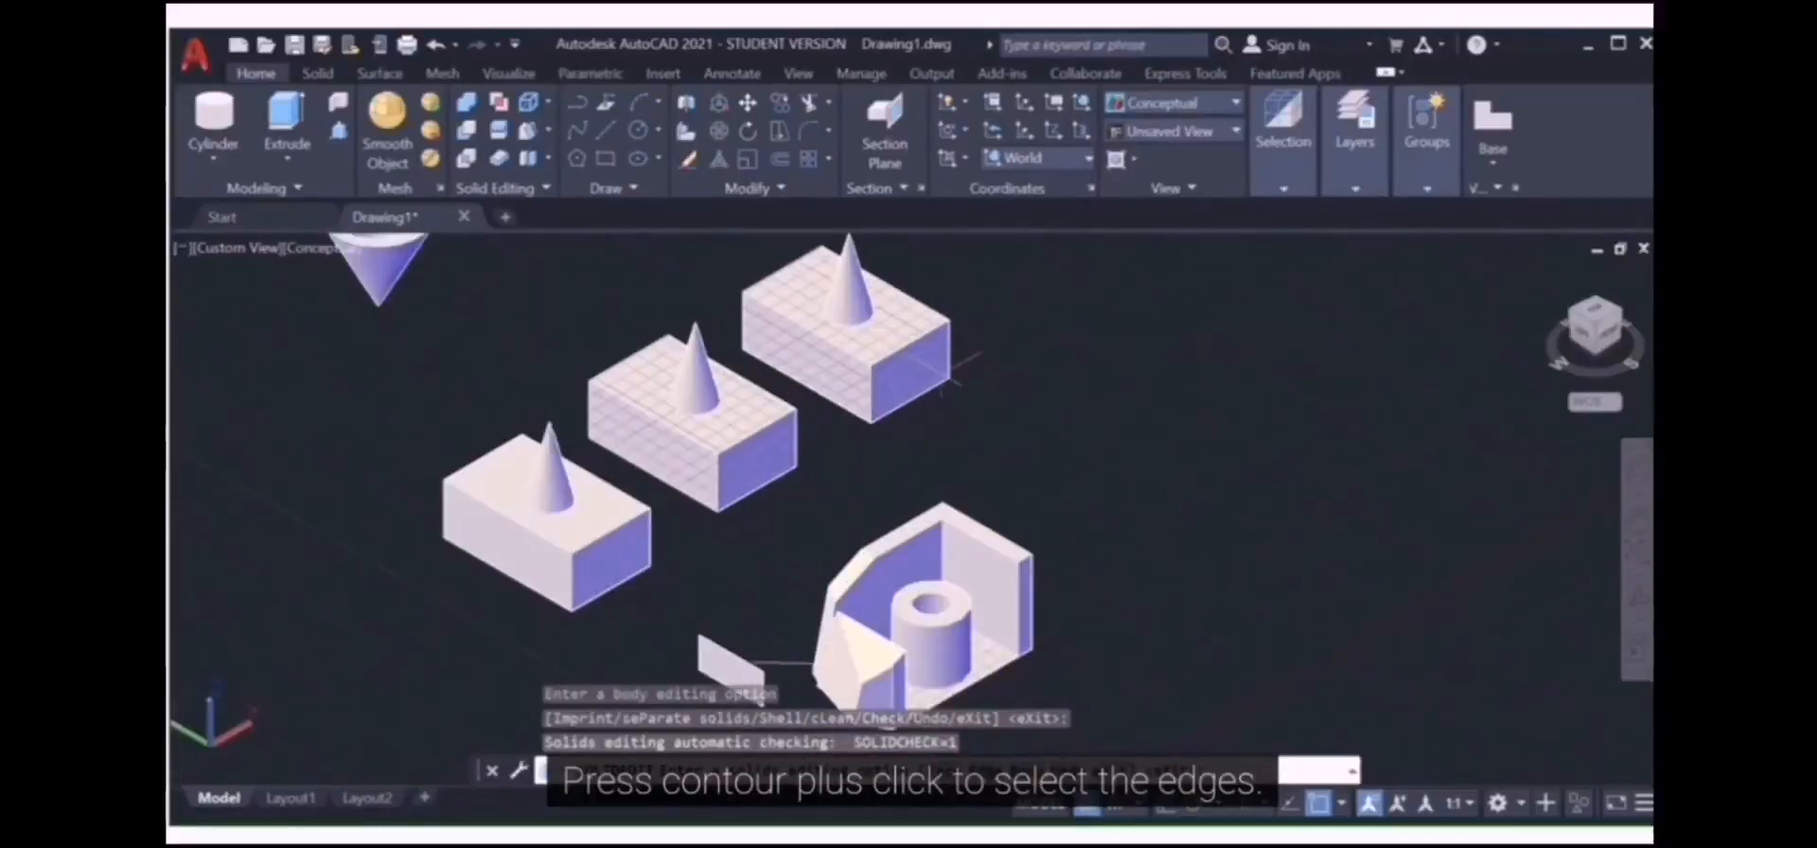
key("Escape")
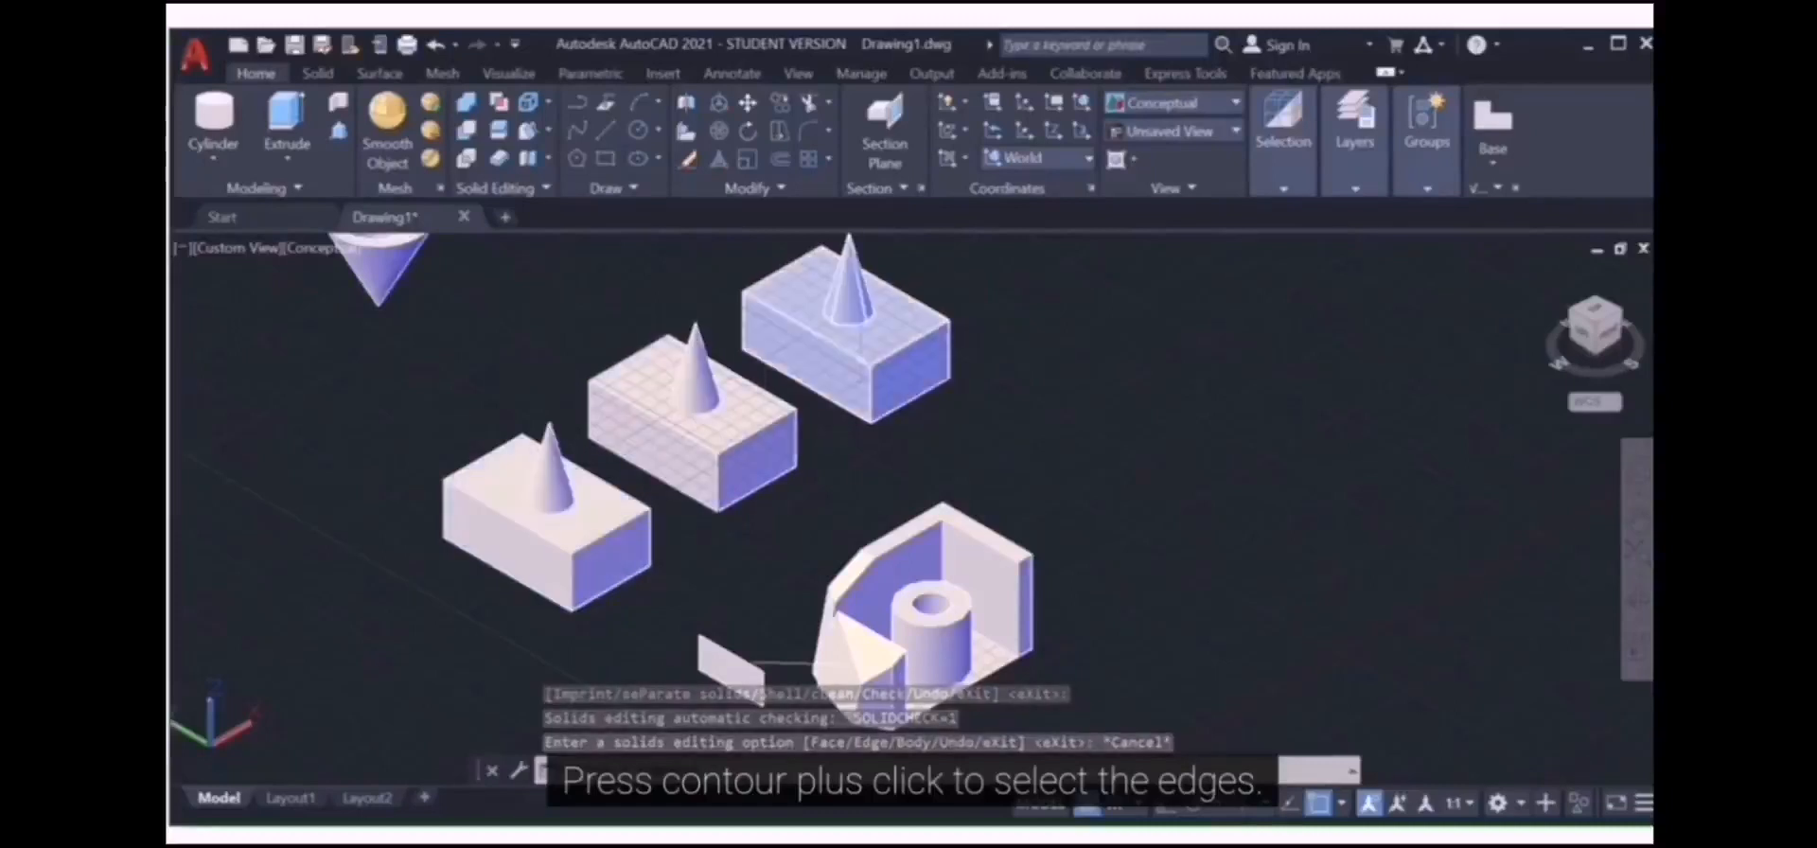
Step: Expand the Solid Editing dropdown to reveal Separate, Clean, Shell and Check
left_click(549, 161)
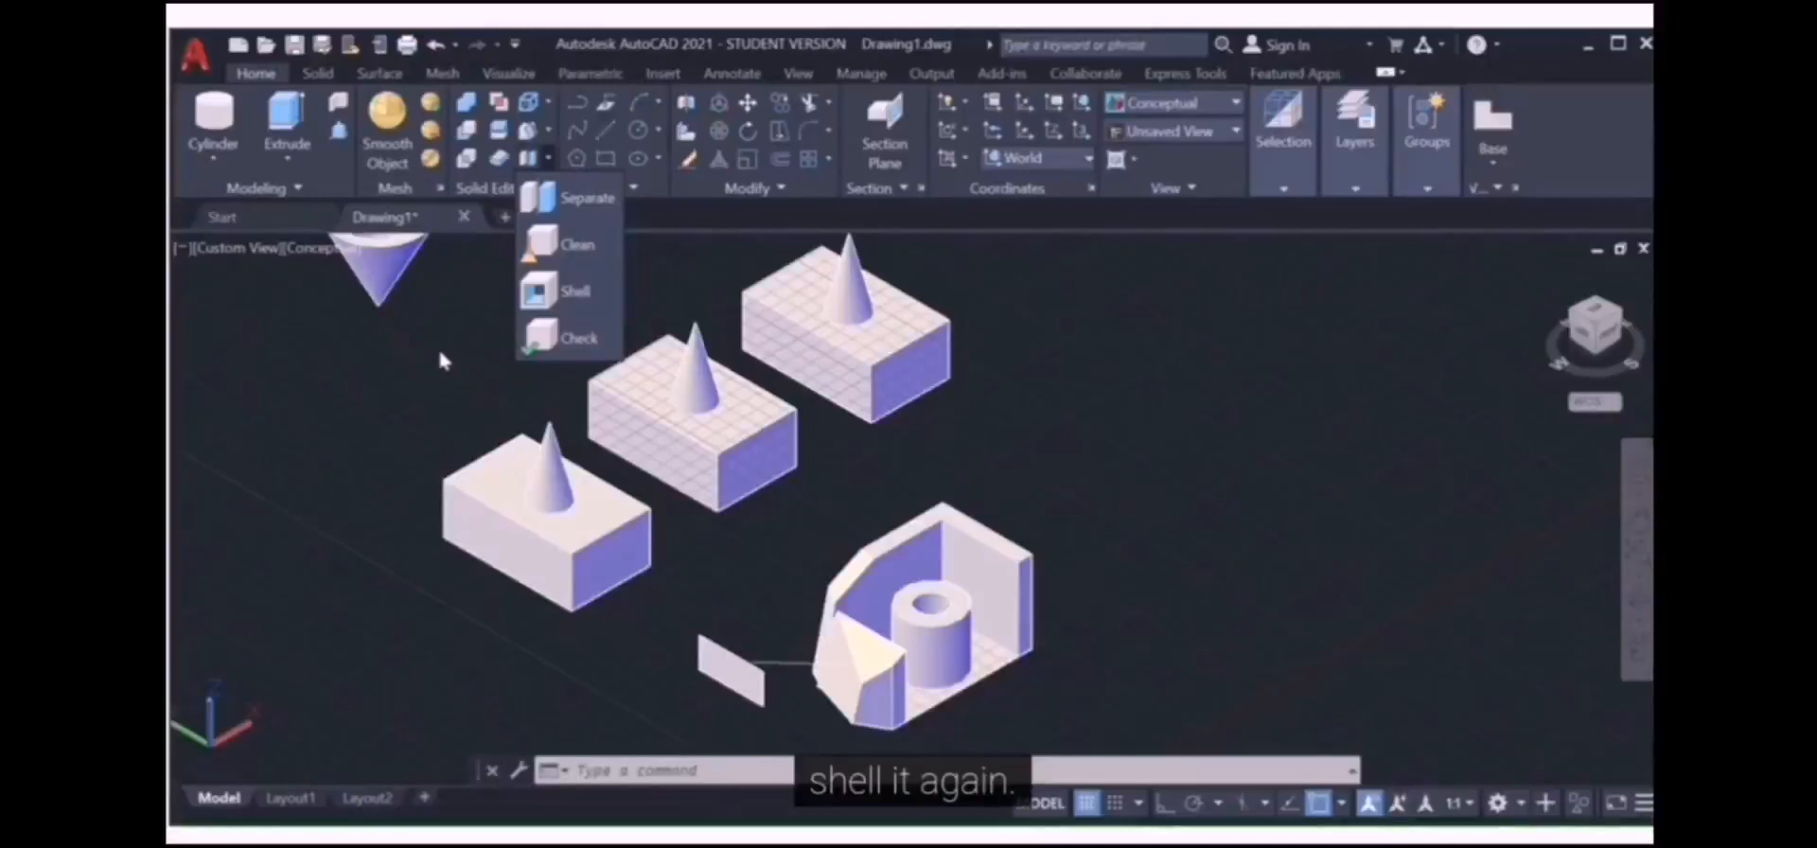
Step: Switch the visual style to 2D Wireframe and pan to show the whole inverted cone
left_click(539, 293)
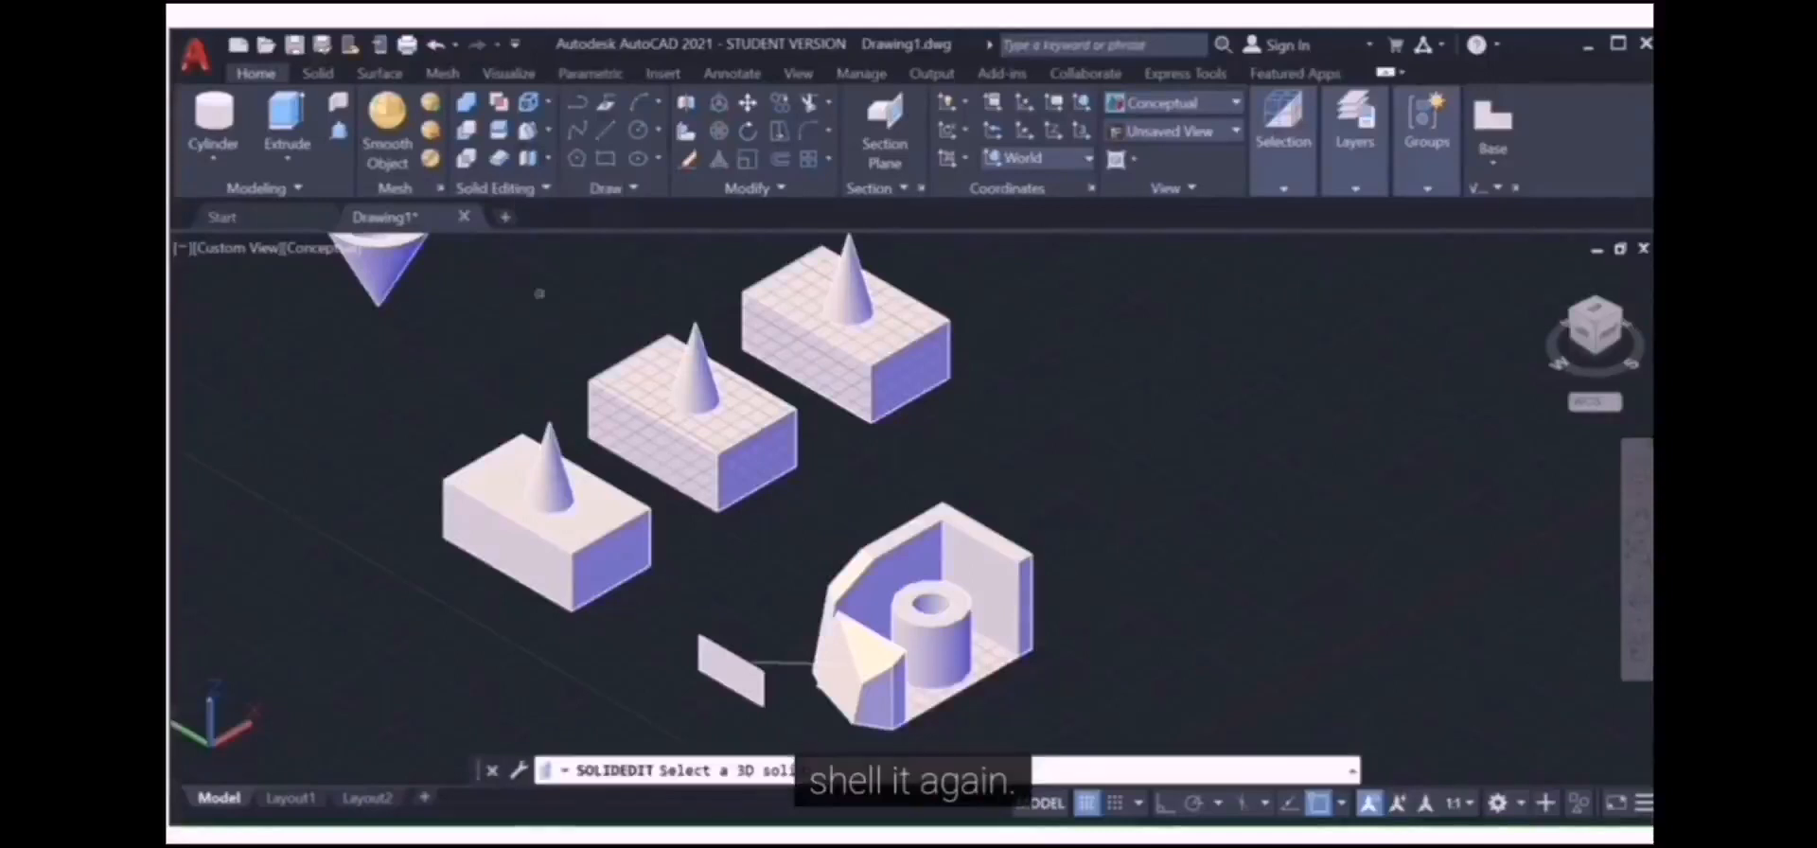
left_click(1241, 100)
left_click(1173, 149)
scroll(473, 303, "down", 3)
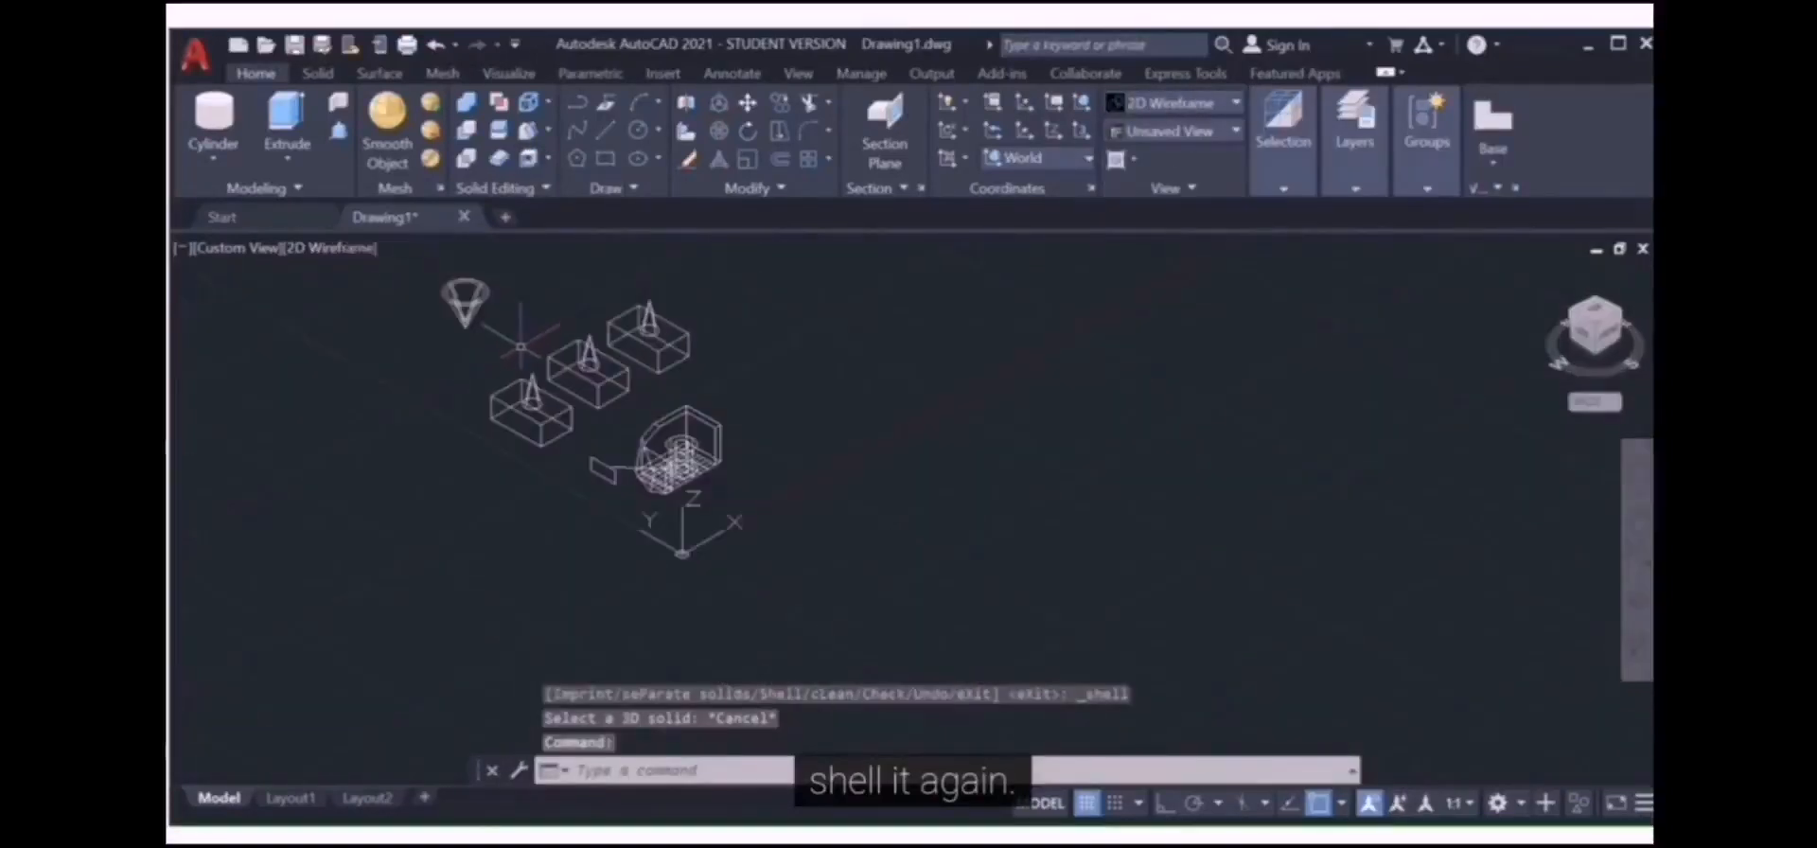
scroll(454, 294, "up", 5)
middle_click_drag(452, 296, 511, 390)
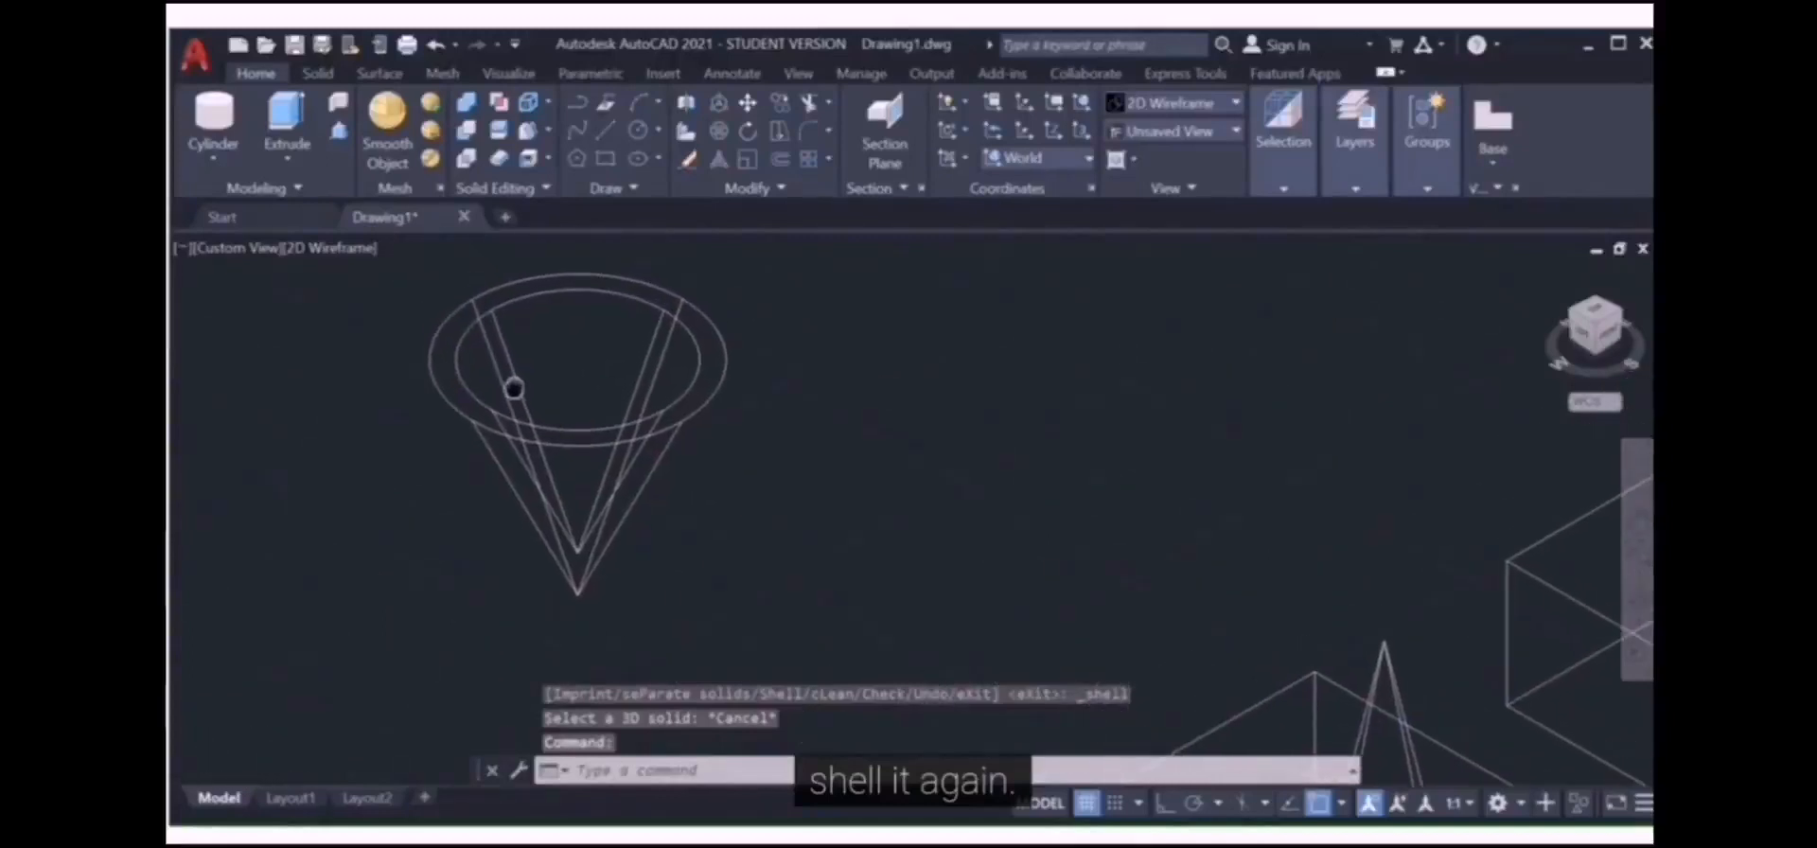
Step: Shell the inverted cone again with an offset of 2, removing no faces
left_click(529, 158)
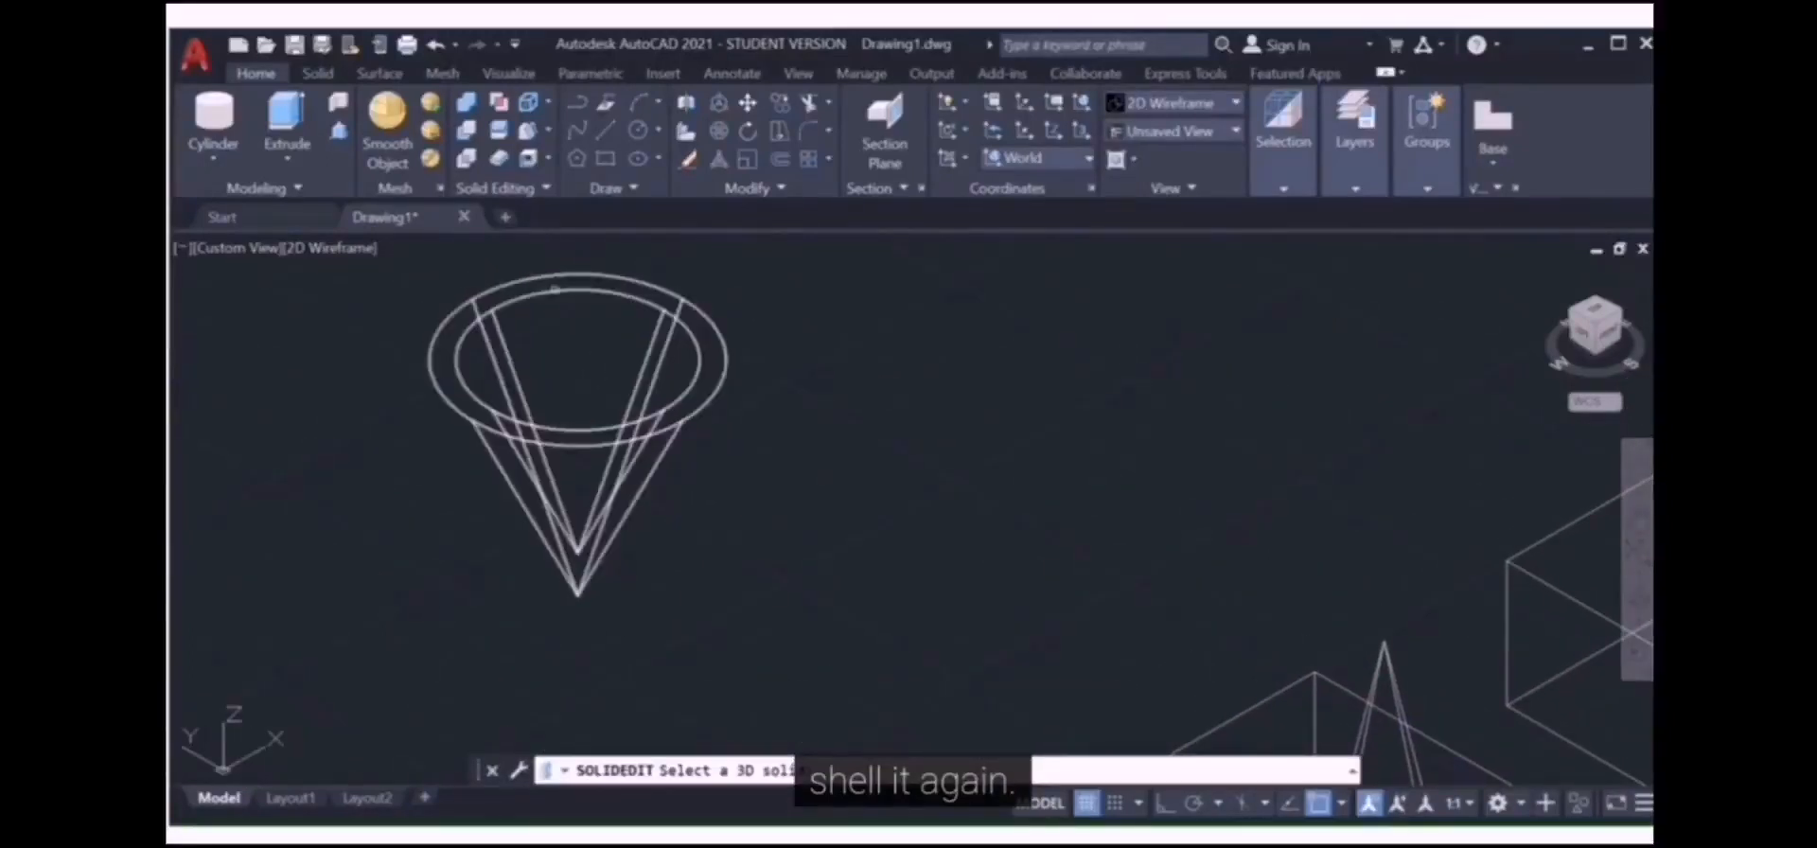
left_click(555, 289)
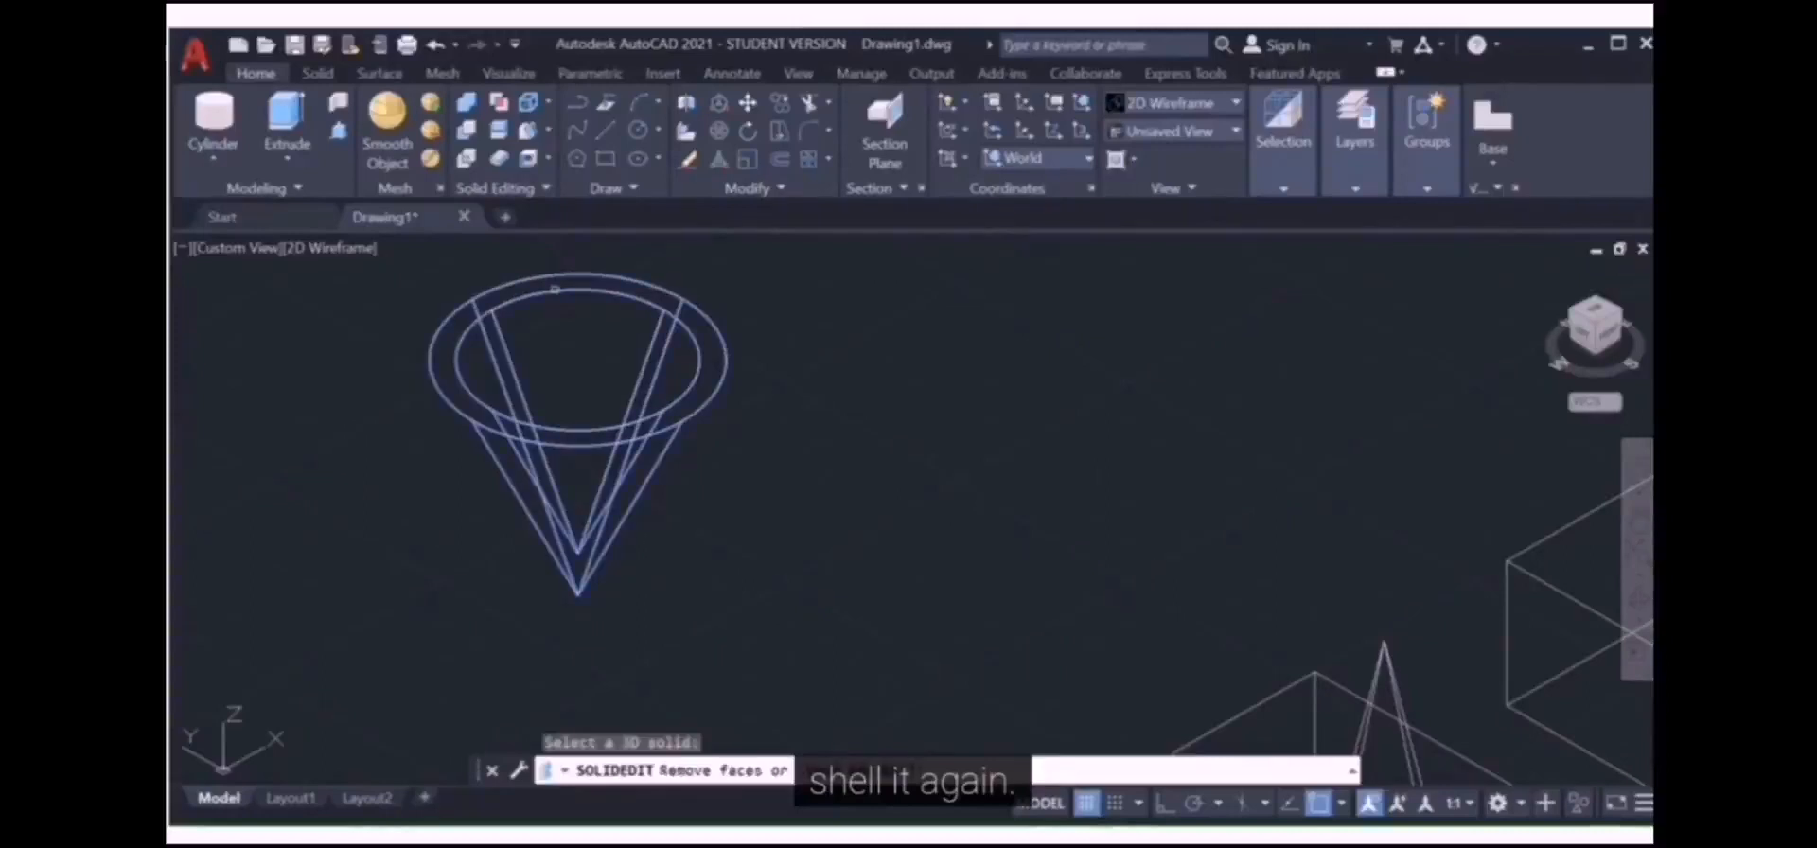
key("Return")
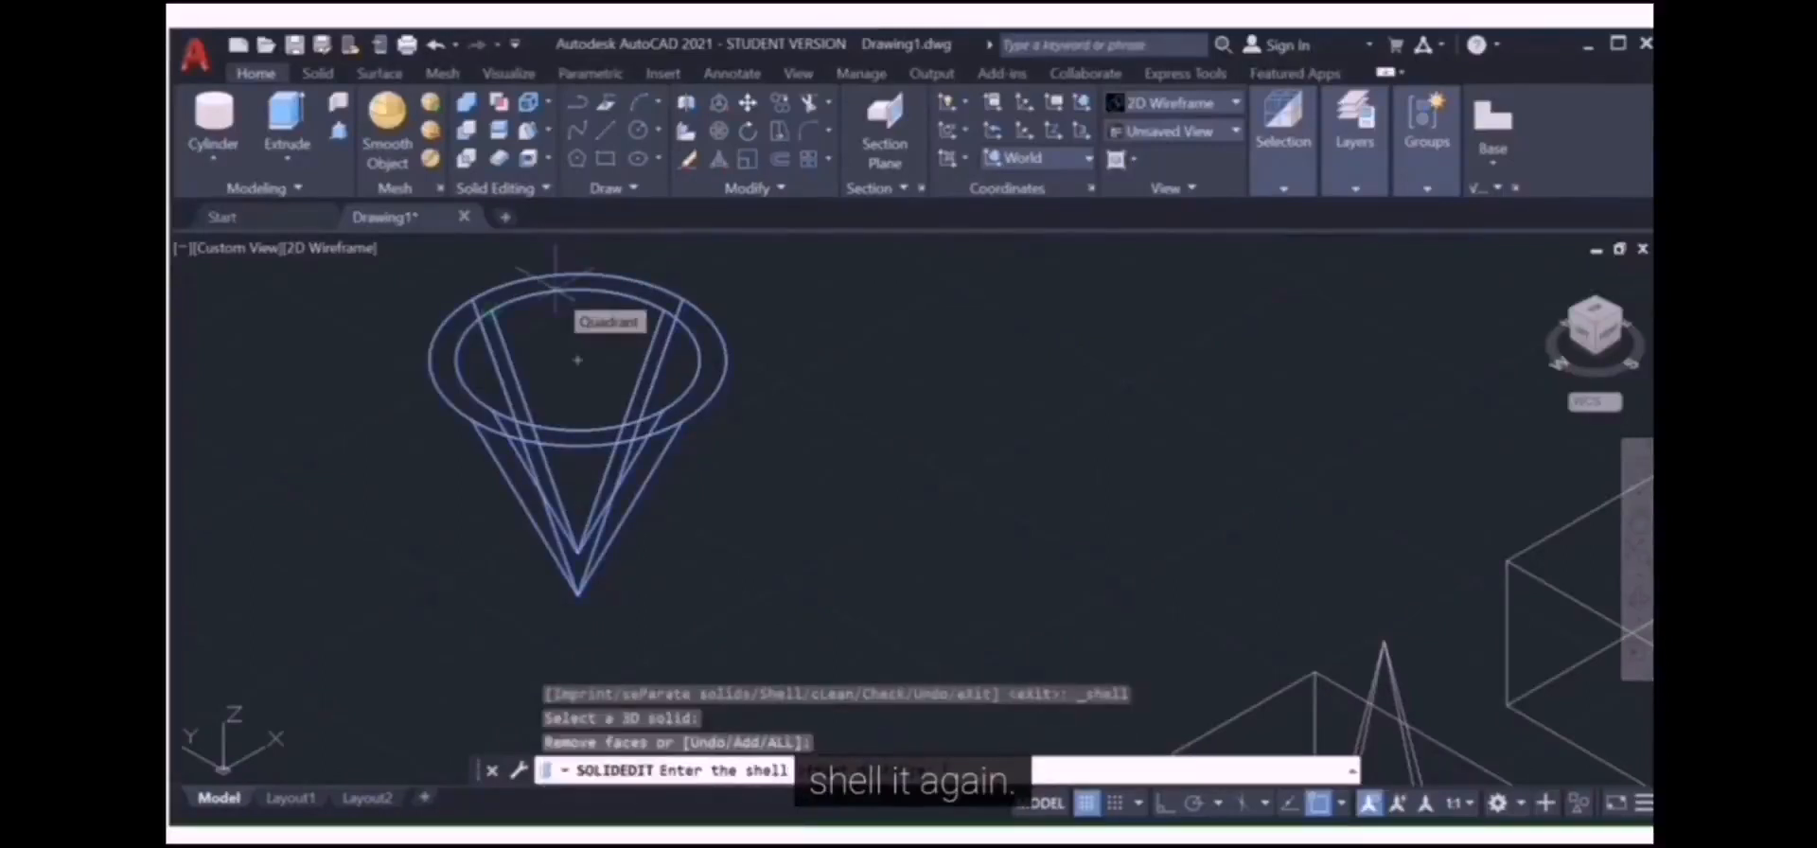
type("2")
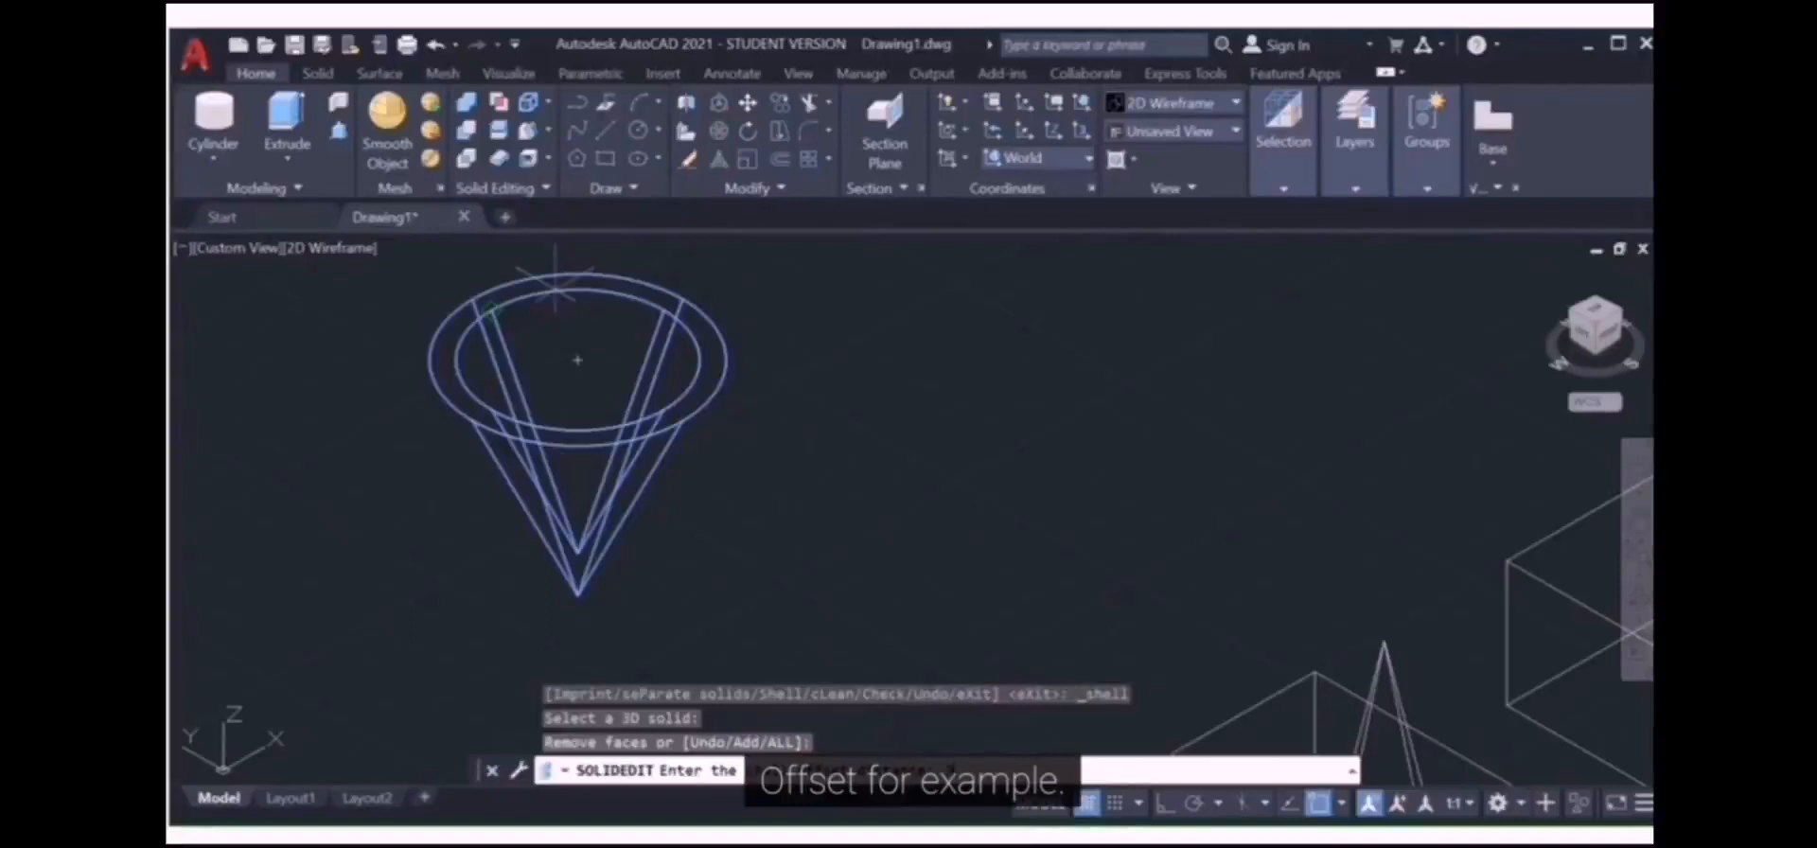
key("Return")
scroll(608, 350, "up", 4)
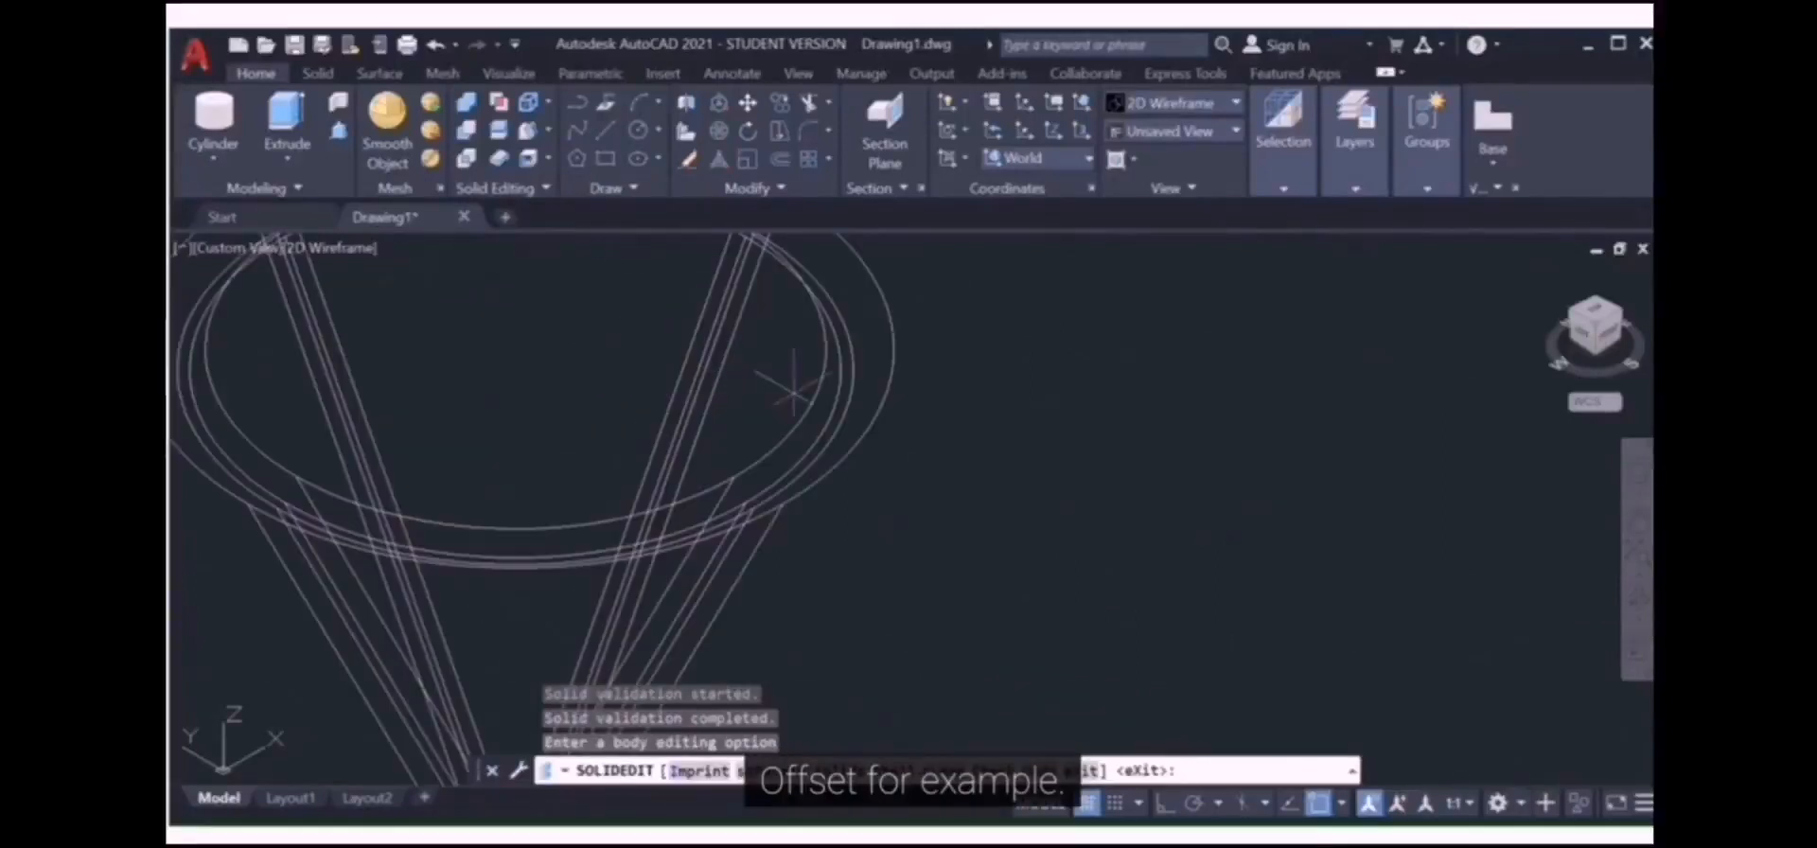
scroll(837, 388, "down", 3)
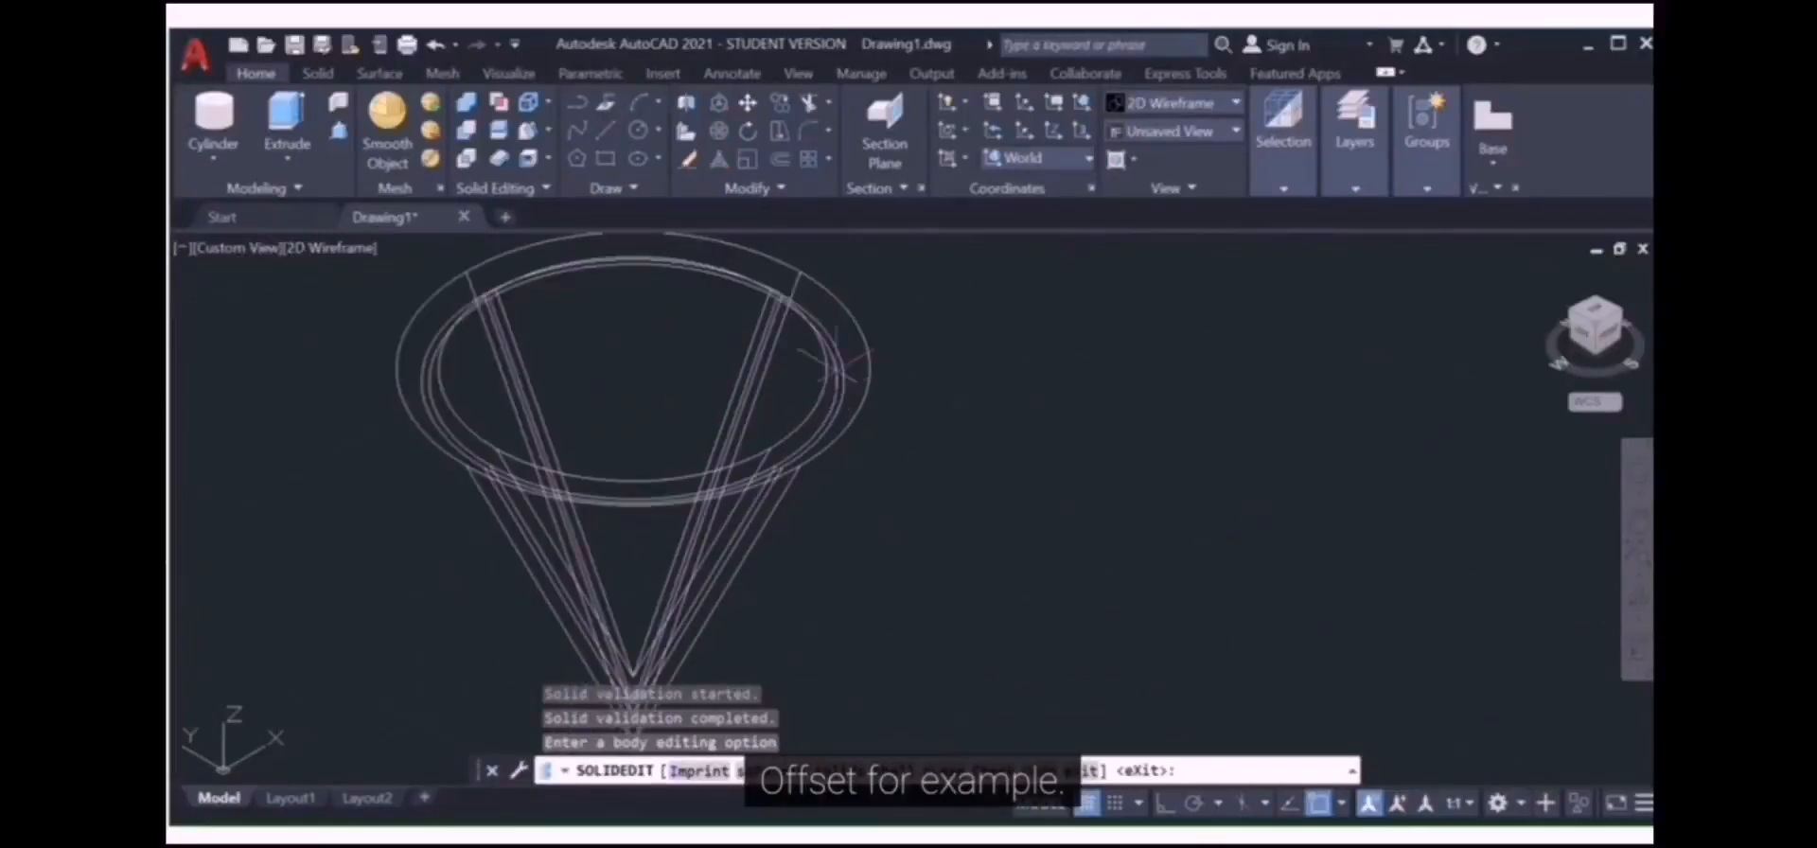
scroll(679, 438, "up", 2)
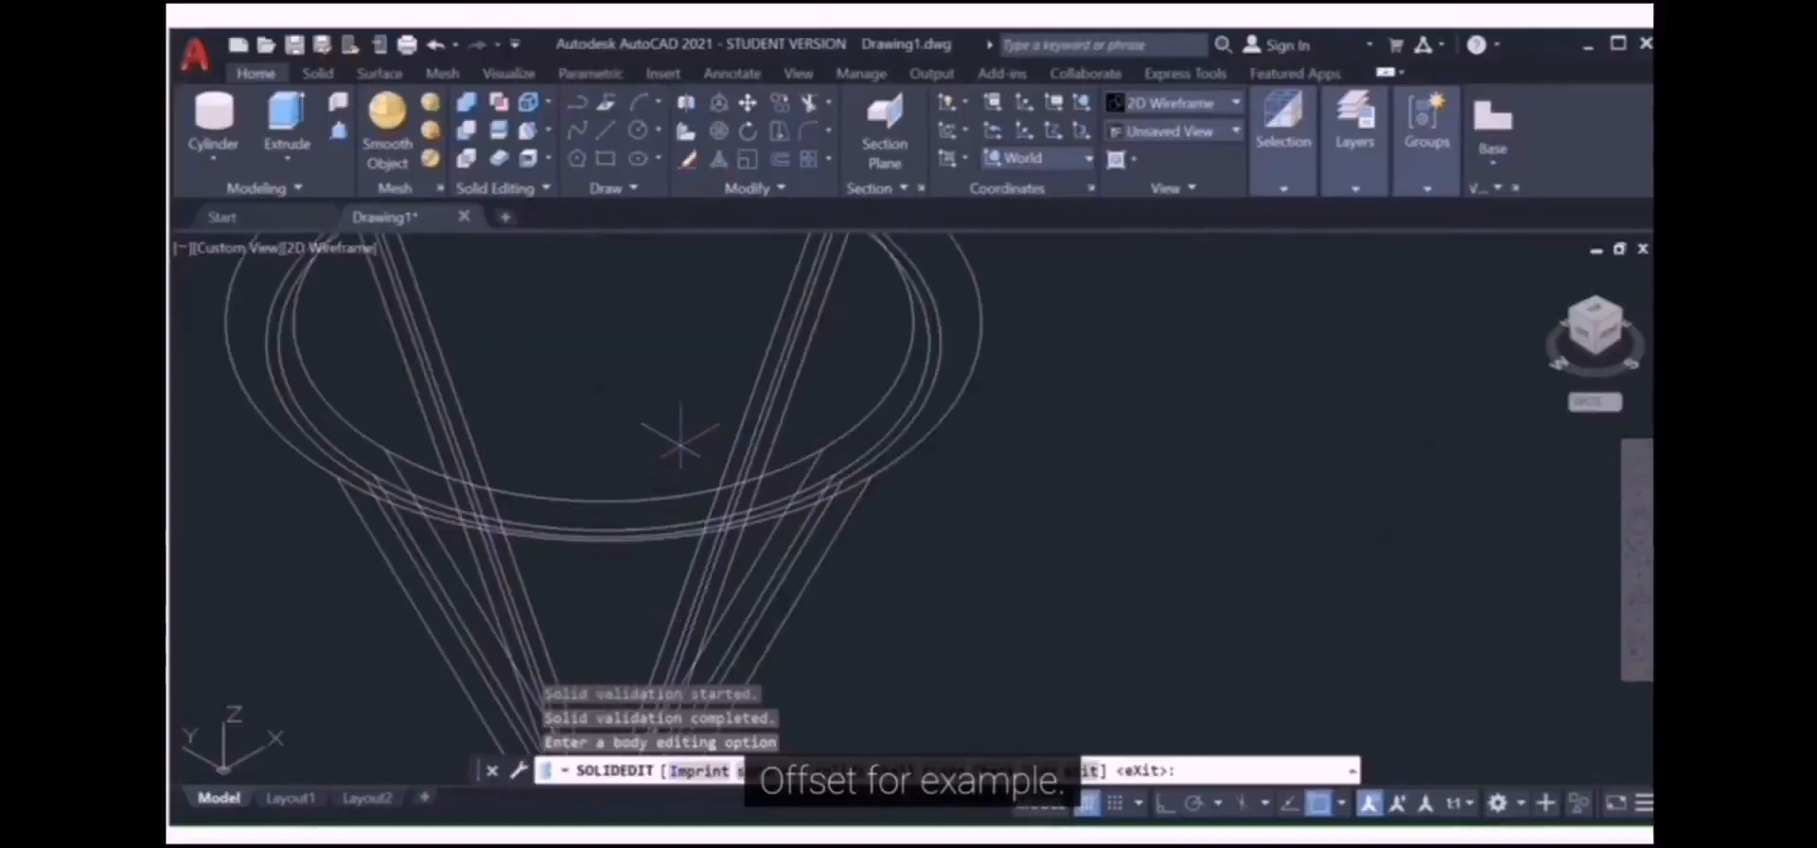
scroll(679, 438, "down", 2)
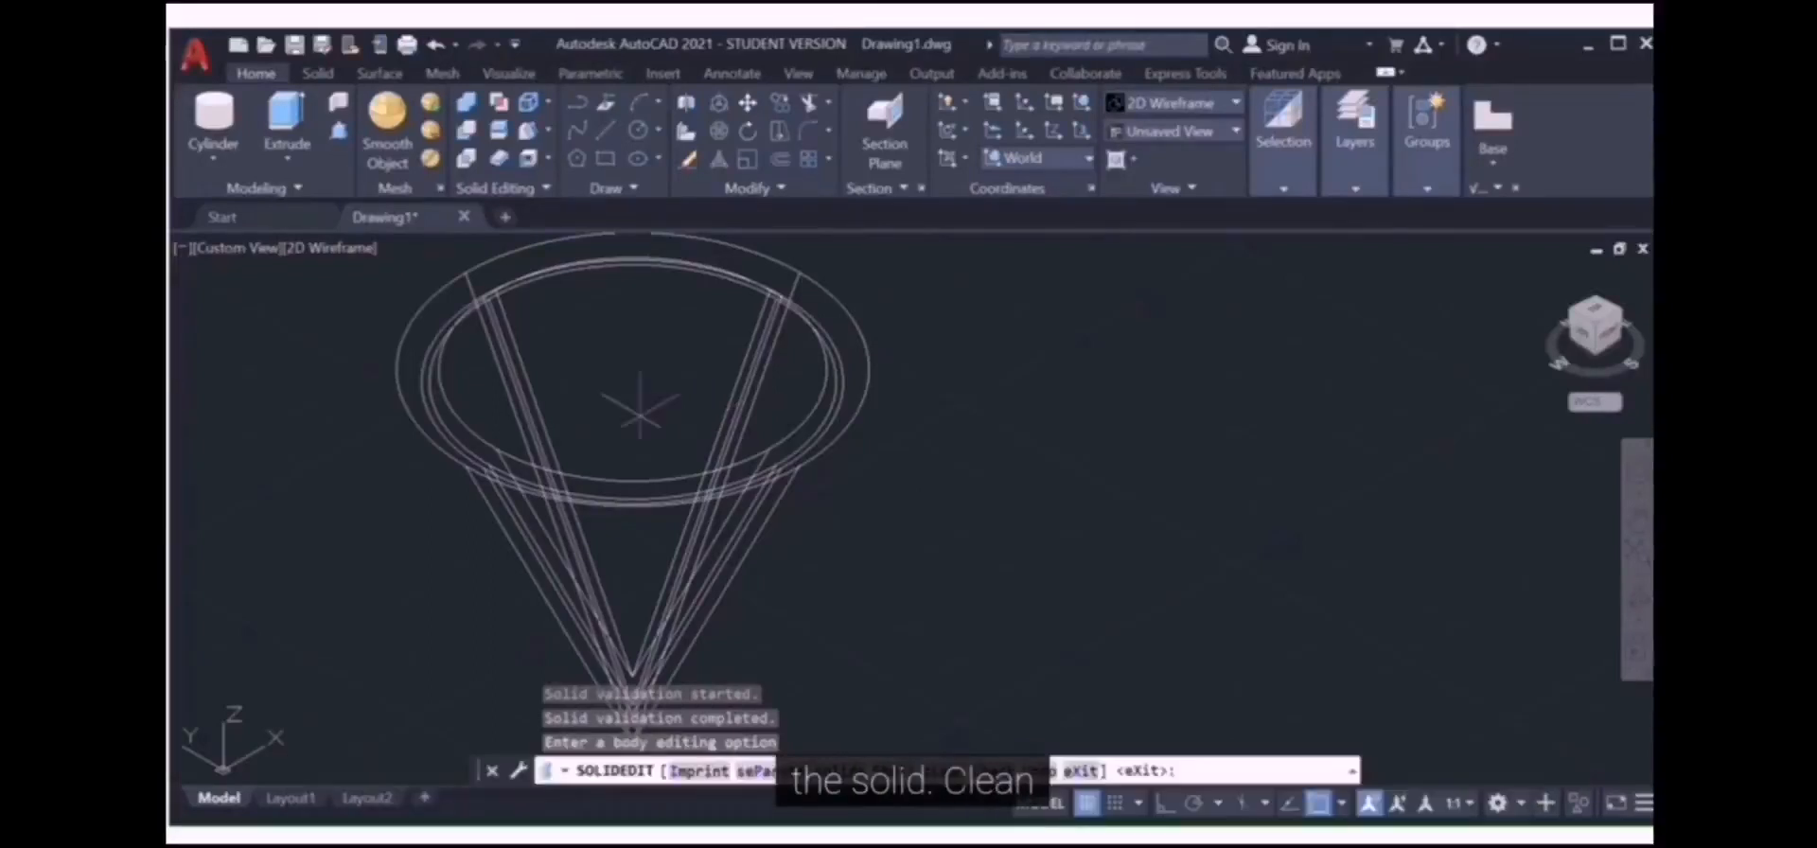
Step: Expand the Solid Editing dropdown to reveal Separate, Clean, Shell and Check
left_click(548, 159)
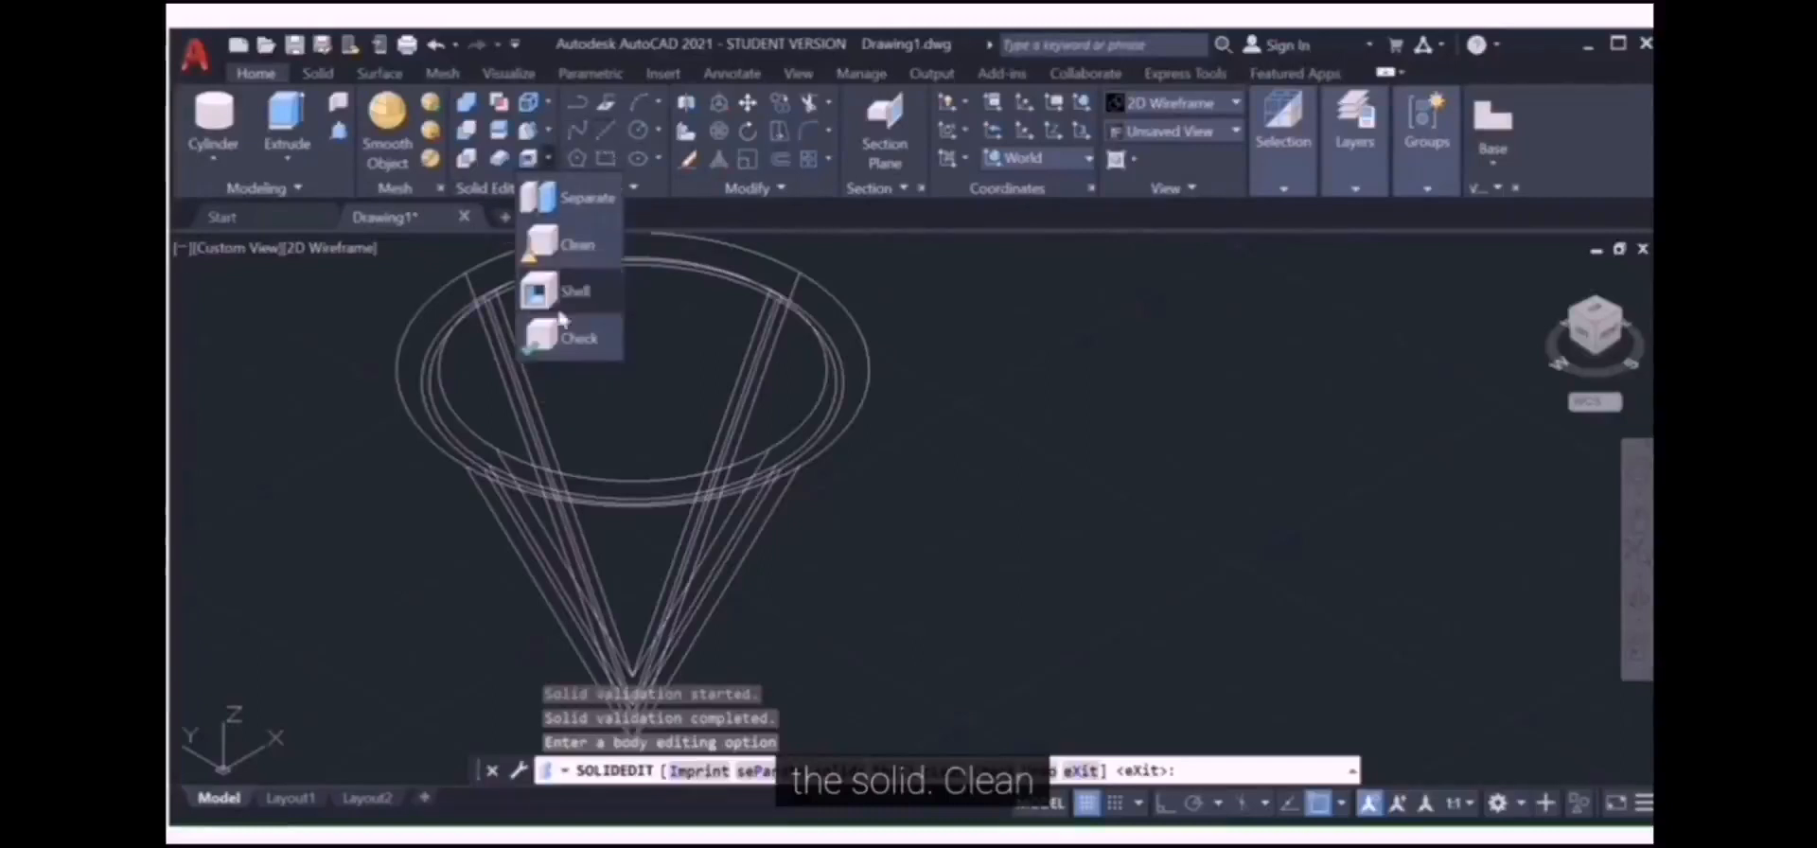